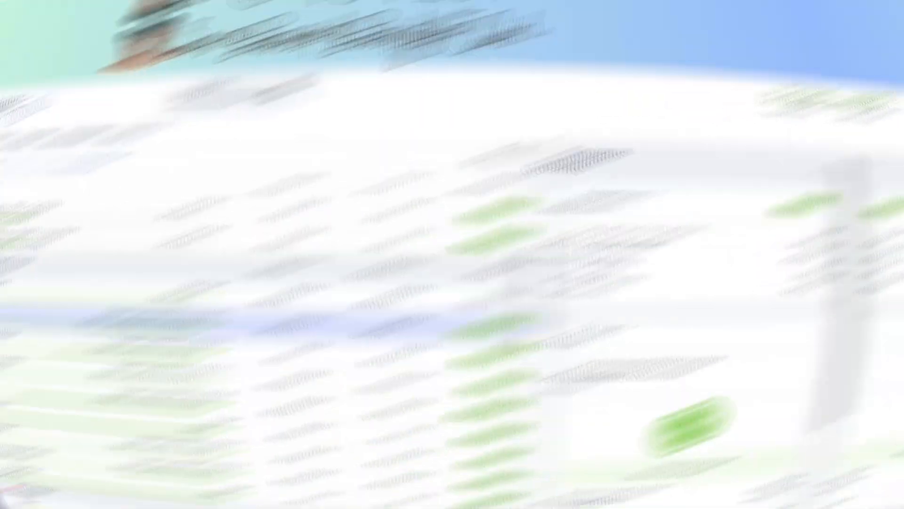
# Step: Review the February 2025 budget categories from Credit Card Payments down to Gifts
pyautogui.scroll(4, 381, 330)
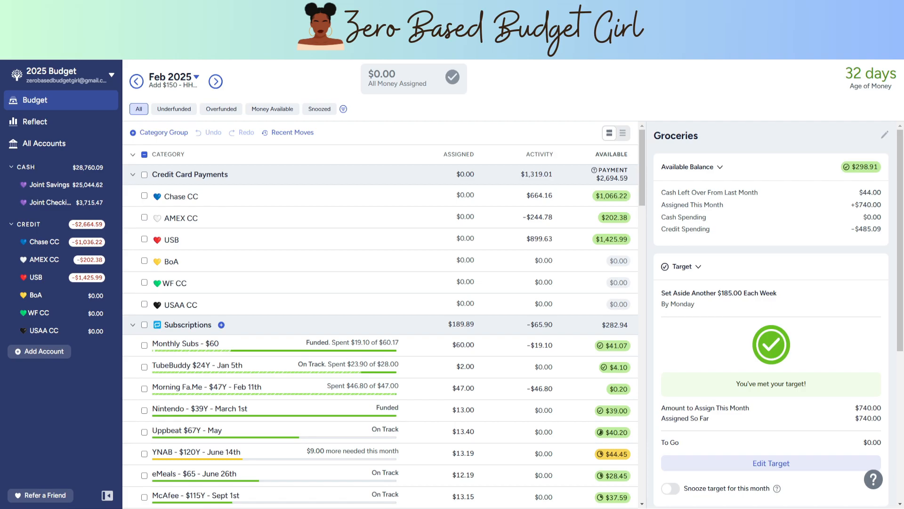
pyautogui.scroll(-4, 381, 329)
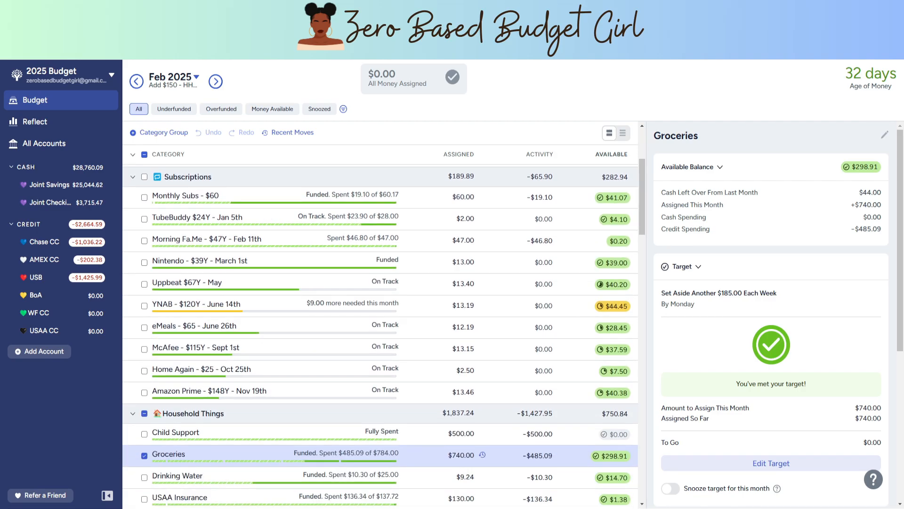
pyautogui.scroll(-6, 380, 336)
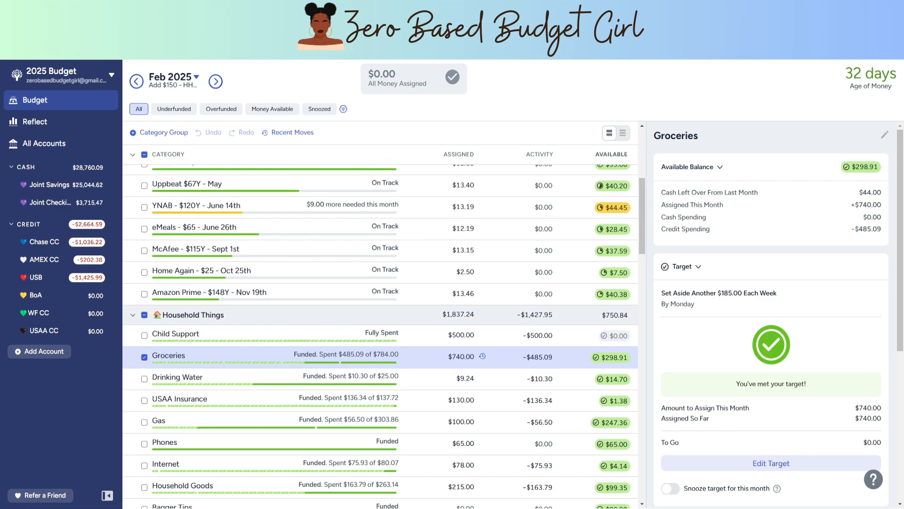
pyautogui.scroll(-7, 381, 337)
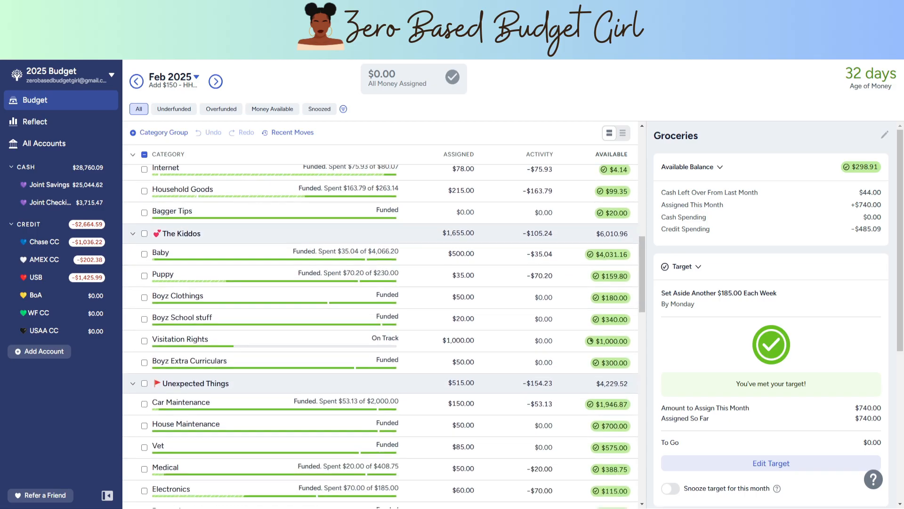
pyautogui.scroll(-8, 381, 336)
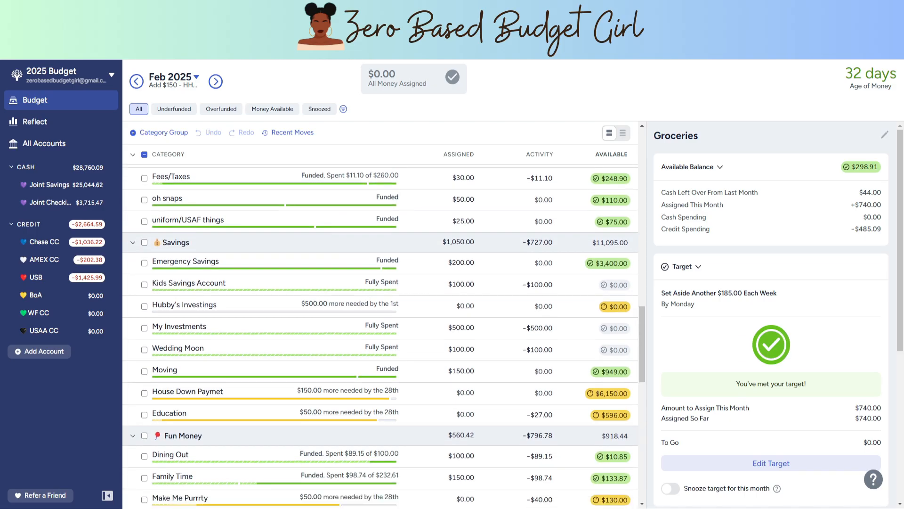
pyautogui.scroll(-2, 381, 337)
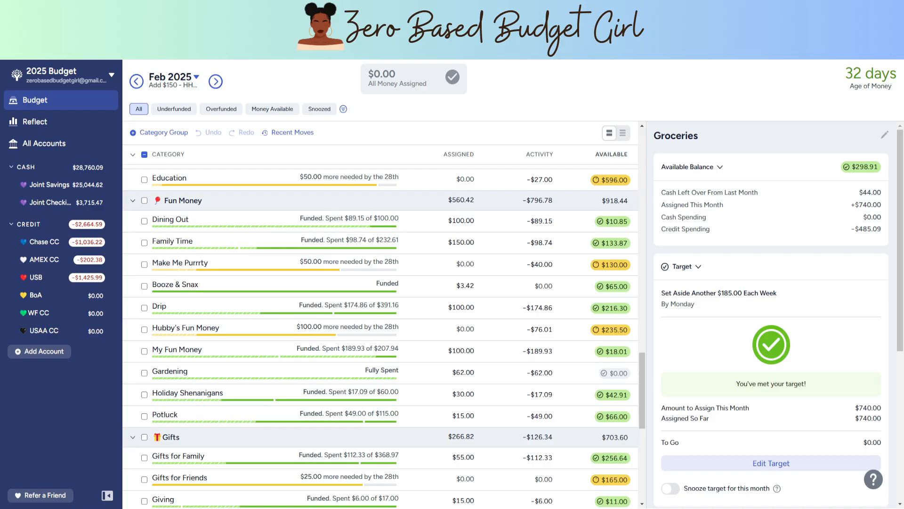
pyautogui.scroll(10, 381, 336)
pyautogui.scroll(10, 380, 336)
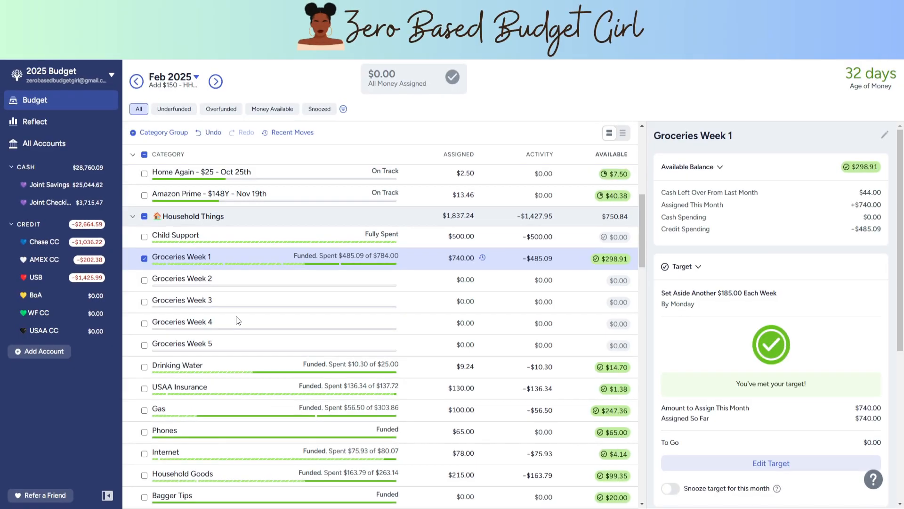
# Step: Set the needed amount in the Groceries Week 1 target to $160 in the March 2025 budget
pyautogui.click(216, 81)
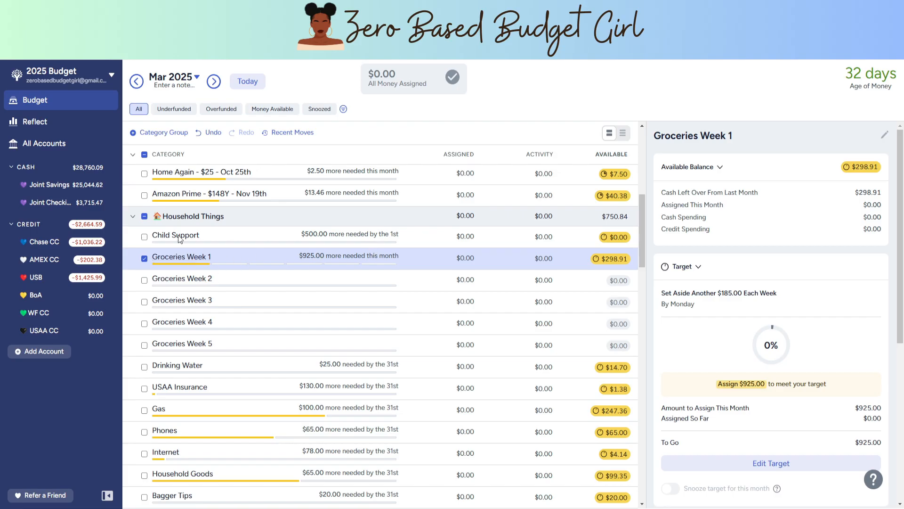
pyautogui.click(136, 81)
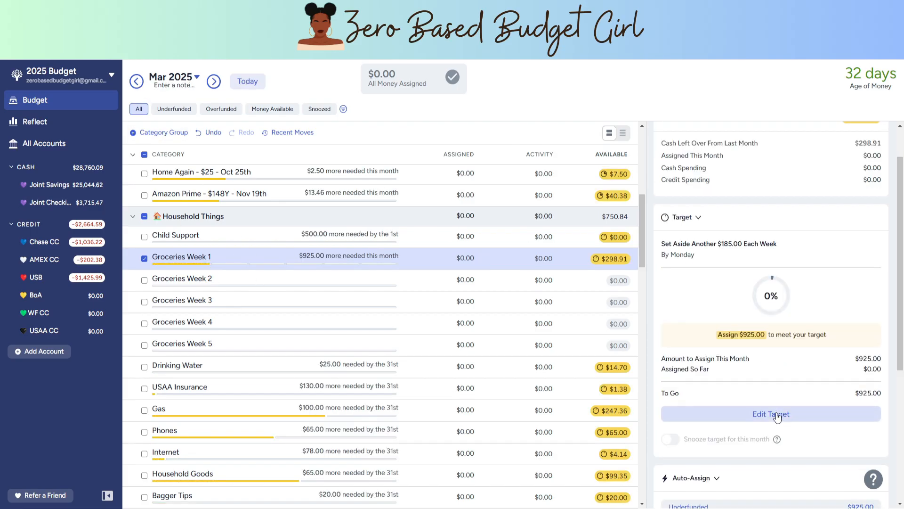
pyautogui.click(775, 425)
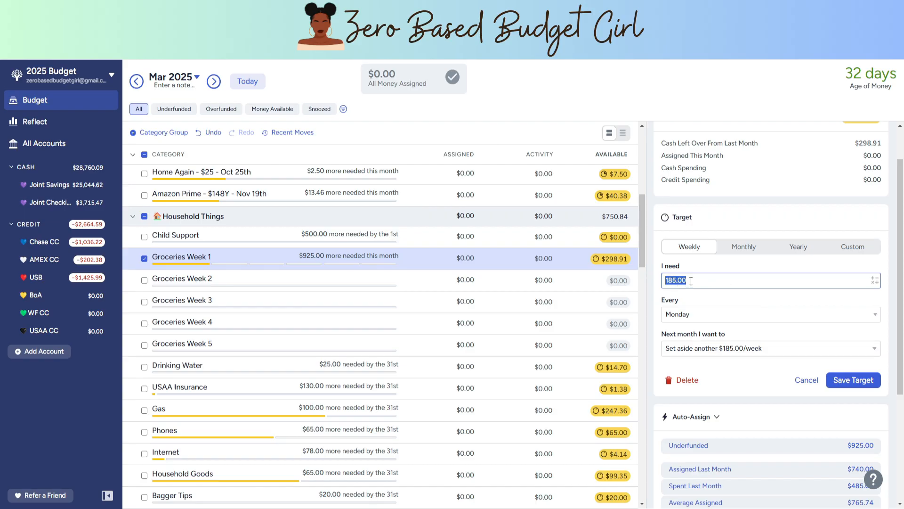
pyautogui.write('160')
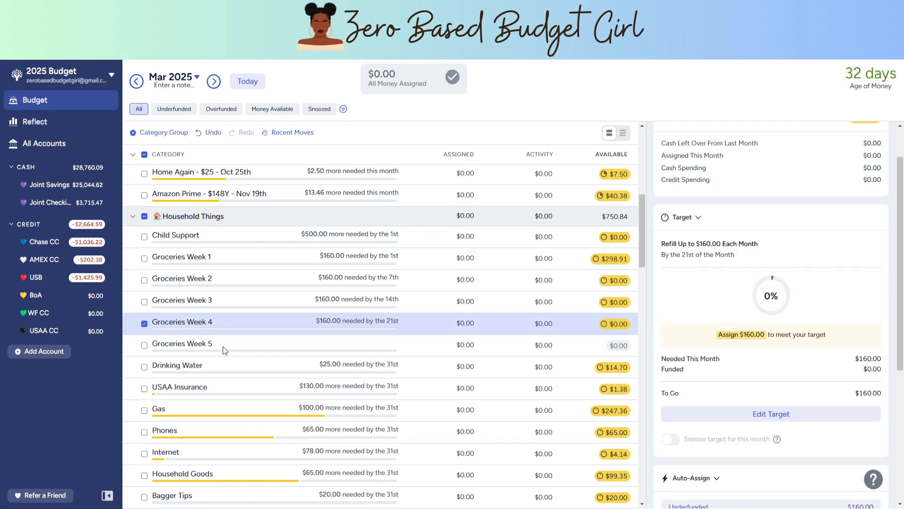
# Step: Create a monthly target for Groceries Week 5 that refills up to $90 by the 28th, and save it
pyautogui.click(222, 346)
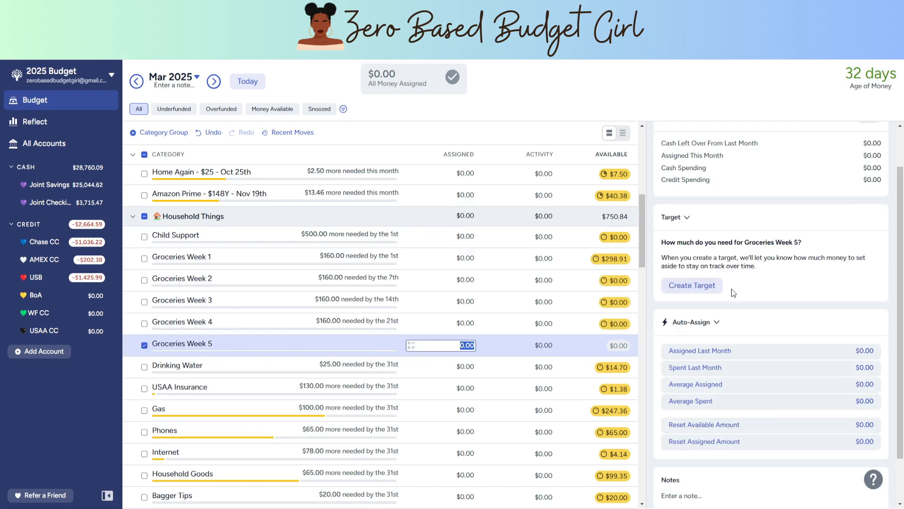
pyautogui.click(704, 285)
pyautogui.write('90')
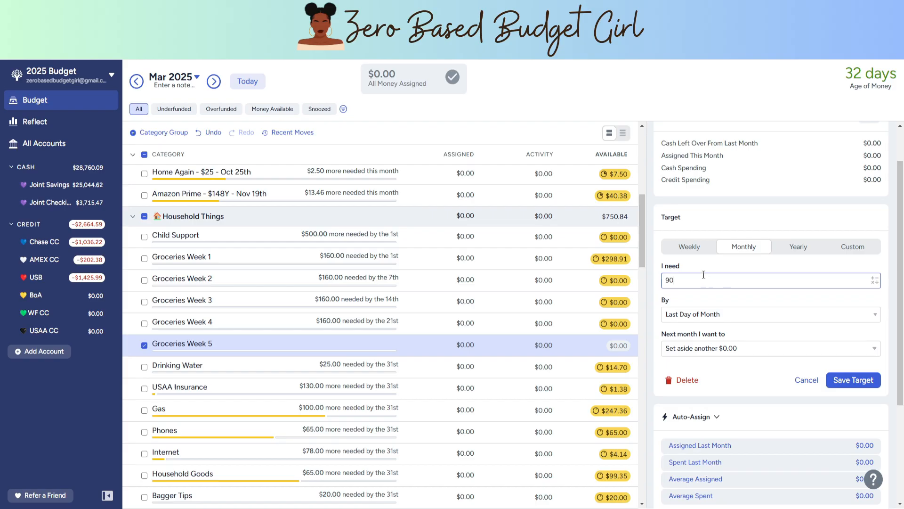
pyautogui.press('Tab')
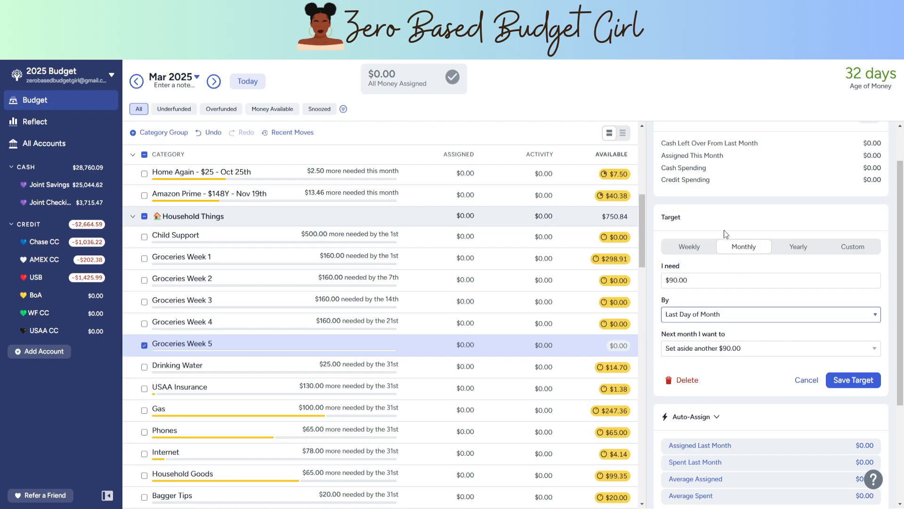
pyautogui.click(771, 348)
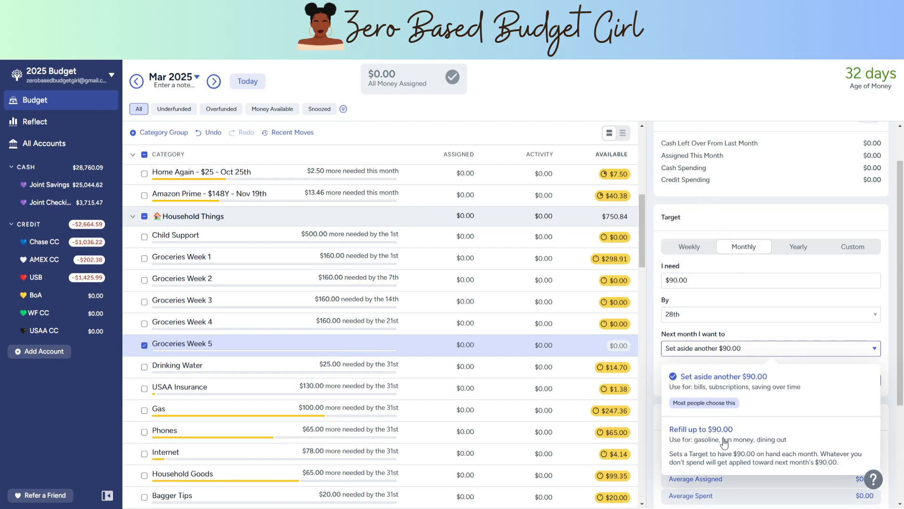
pyautogui.click(724, 433)
pyautogui.click(854, 380)
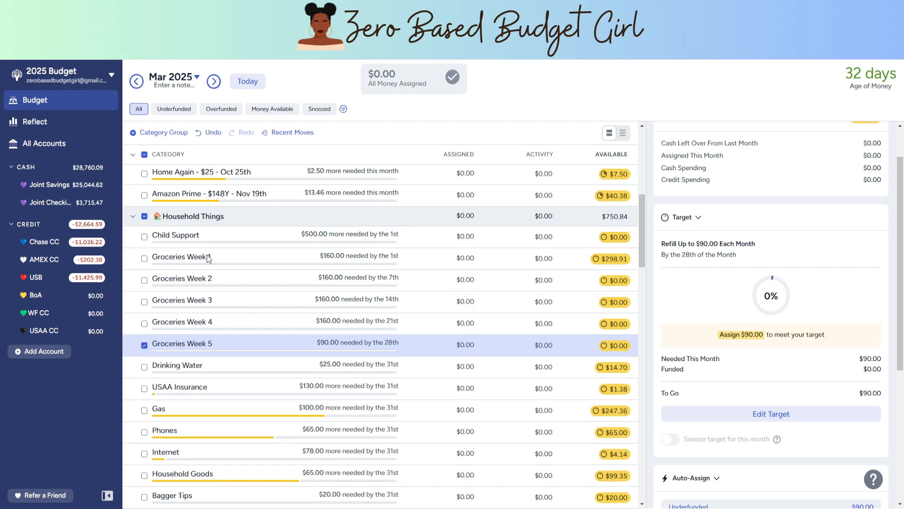
# Step: Return to the February 2025 budget and review the categories from Household Things down to Fun Money
pyautogui.click(136, 82)
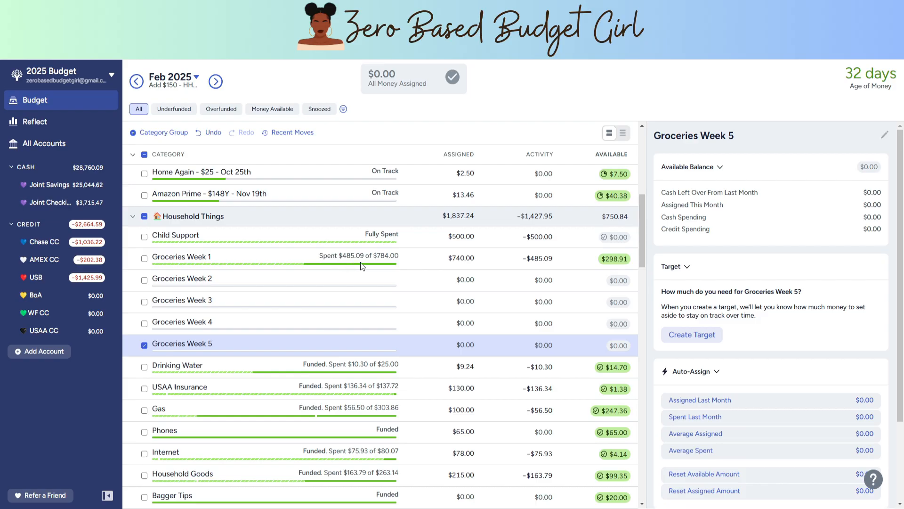
pyautogui.scroll(-4, 357, 313)
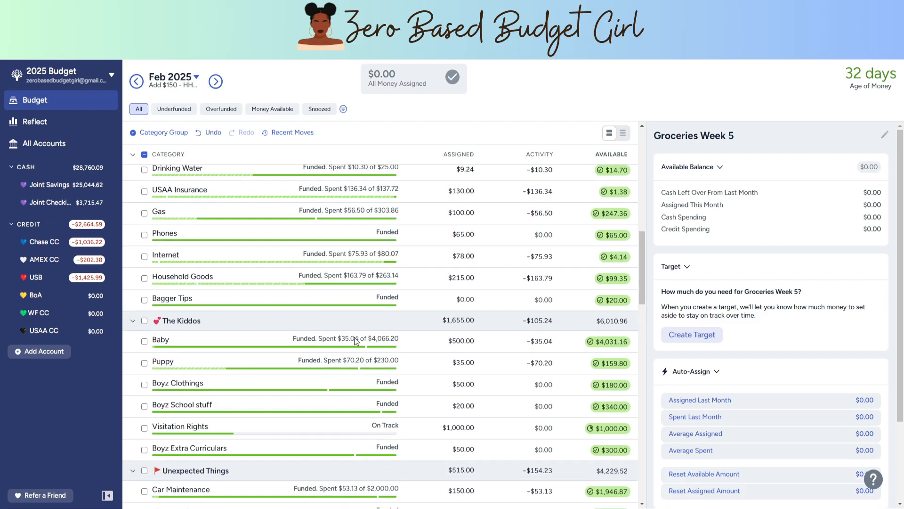
pyautogui.scroll(-10, 354, 340)
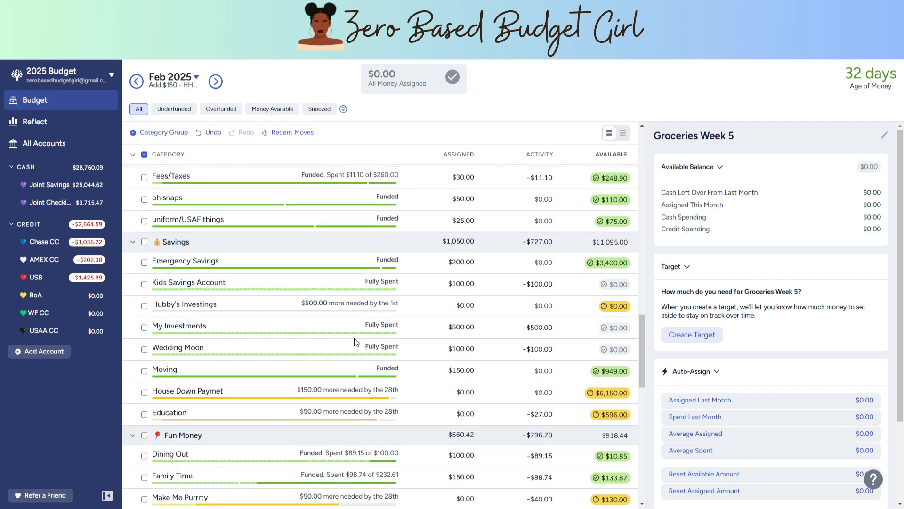
pyautogui.scroll(18, 357, 338)
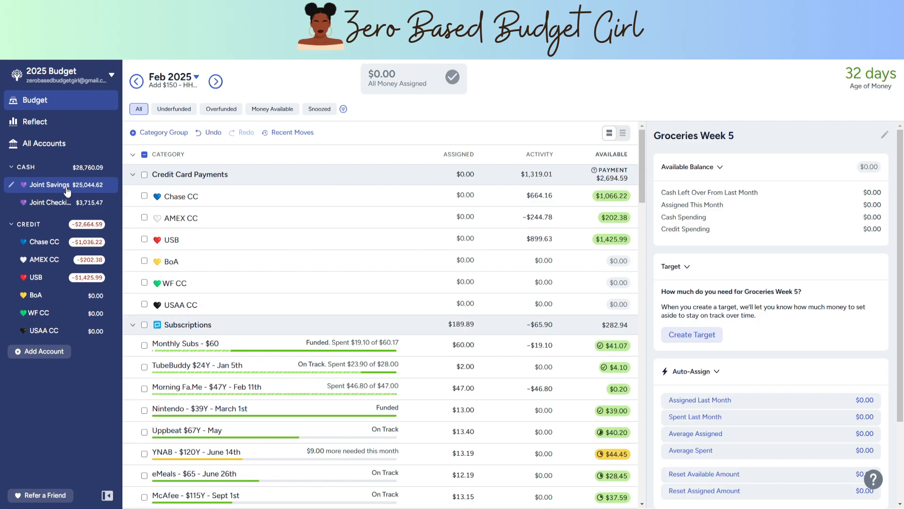
# Step: Reconcile the Joint Savings account, accepting its current cleared balance
pyautogui.click(49, 185)
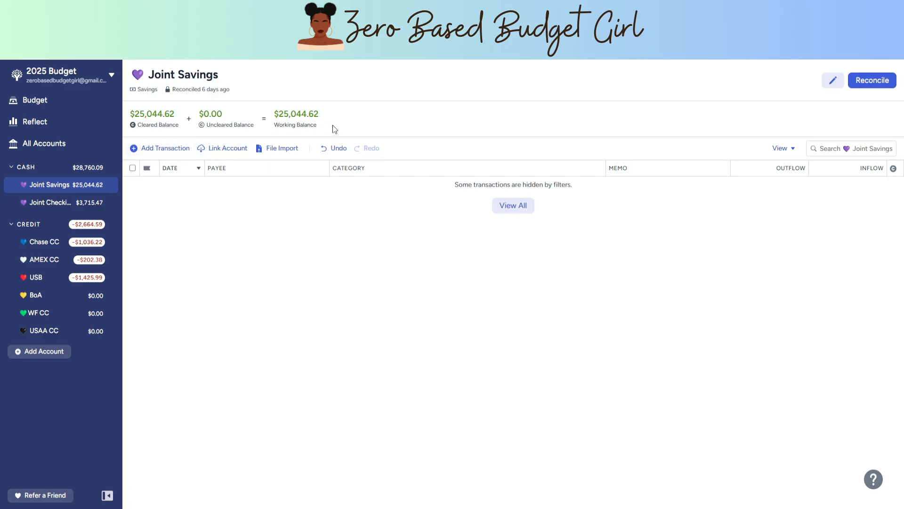
pyautogui.click(877, 81)
pyautogui.click(859, 171)
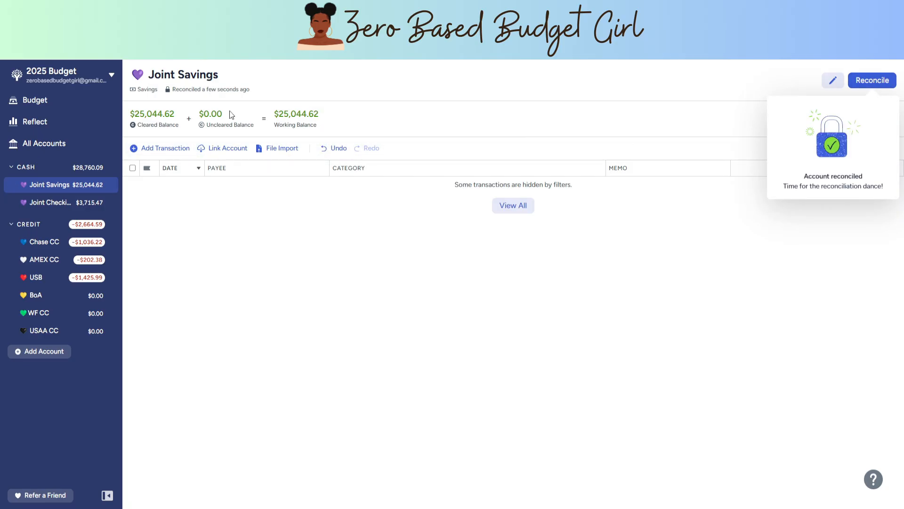
# Step: Record a $1,430.97 payment from Joint Checking to the USB credit card, dated 02/26/2025
pyautogui.click(47, 203)
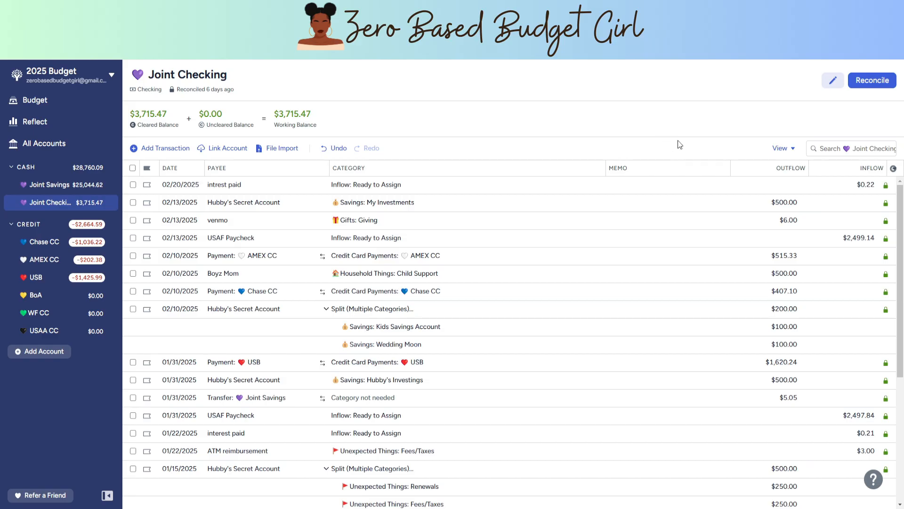
pyautogui.click(141, 148)
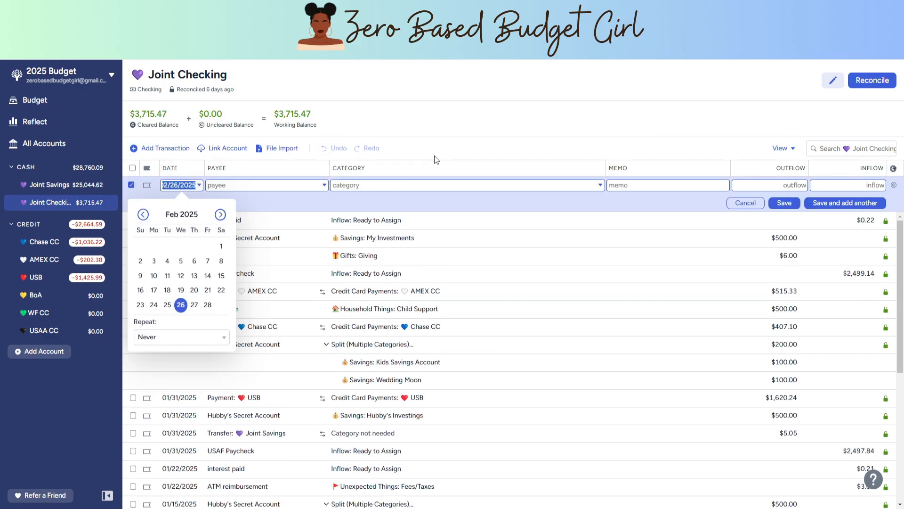
pyautogui.click(243, 188)
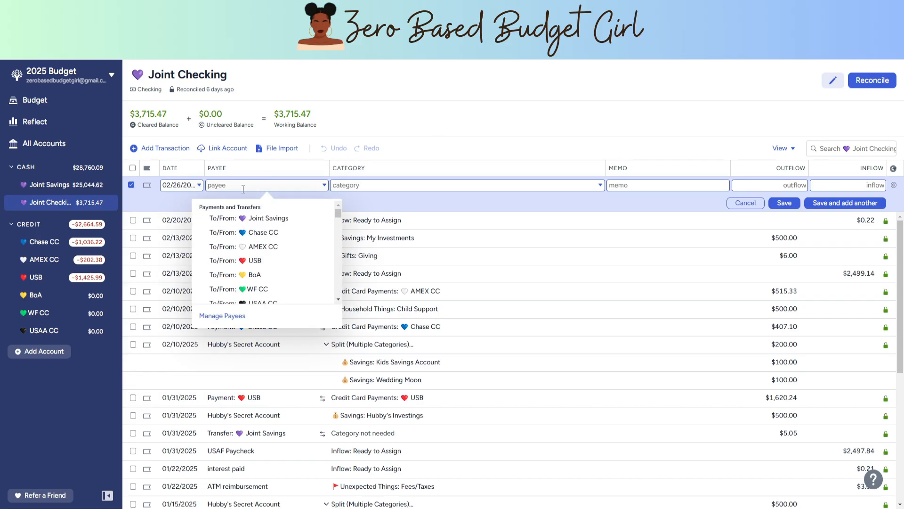
pyautogui.write('usb')
pyautogui.click(242, 259)
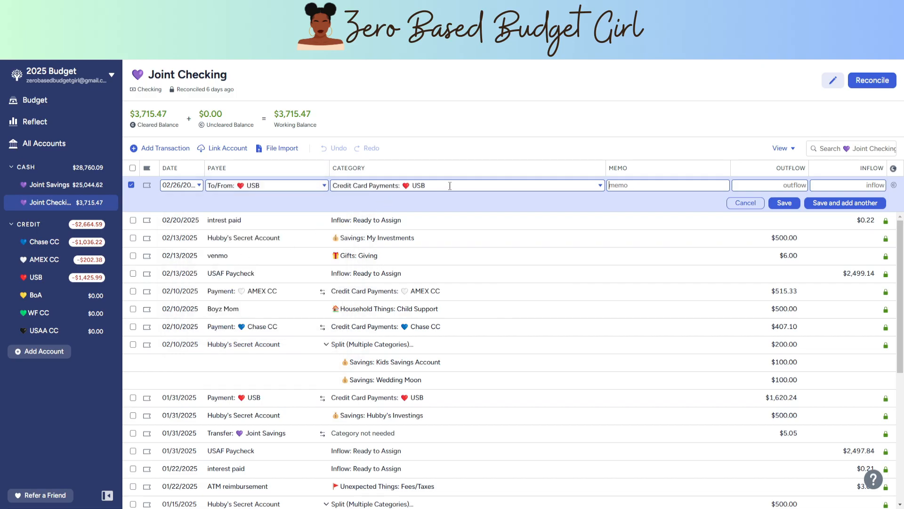
pyautogui.click(771, 185)
pyautogui.write('1430.97')
pyautogui.press('Return')
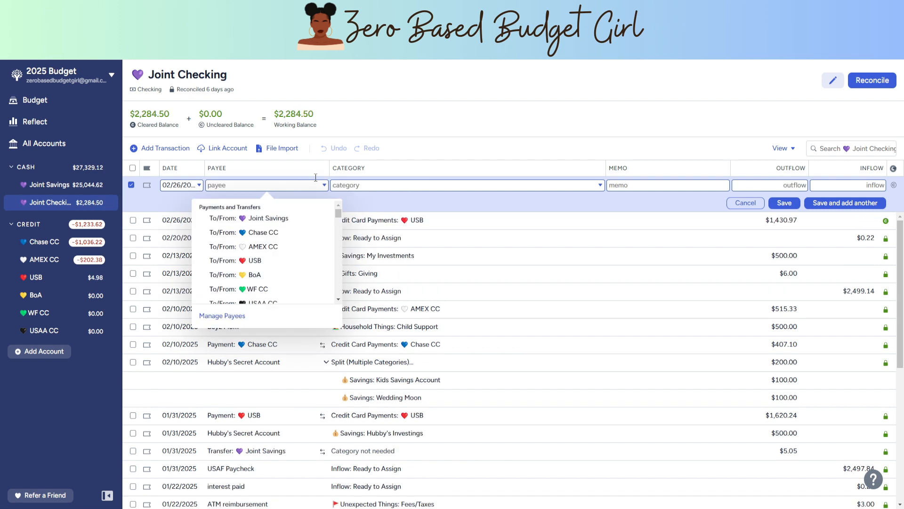
# Step: Set the payee of the new 02/26/2025 Joint Checking transaction to Hubby's Secret Account
pyautogui.write('s')
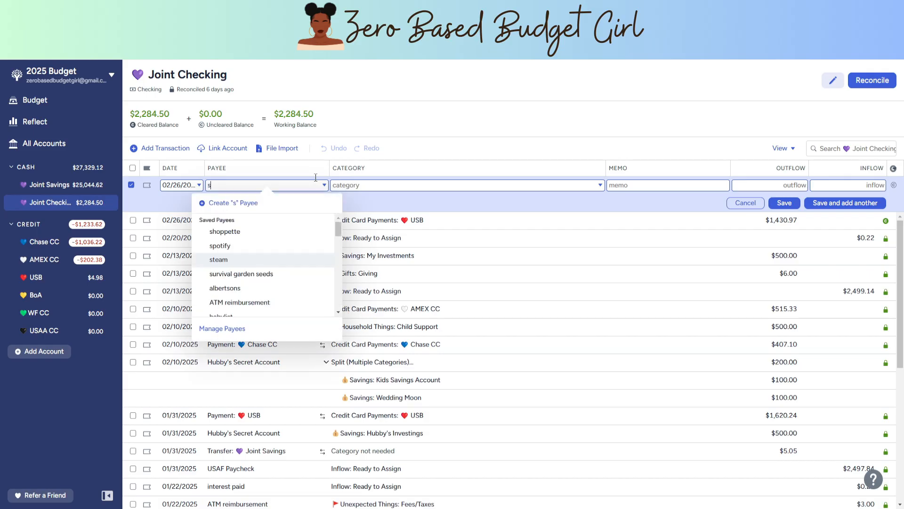
pyautogui.press('BackSpace')
pyautogui.write('hu')
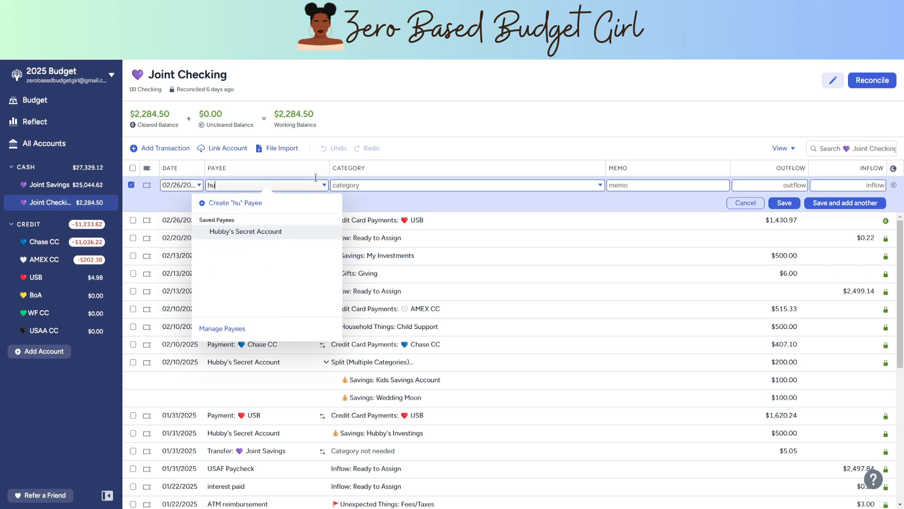
pyautogui.click(272, 232)
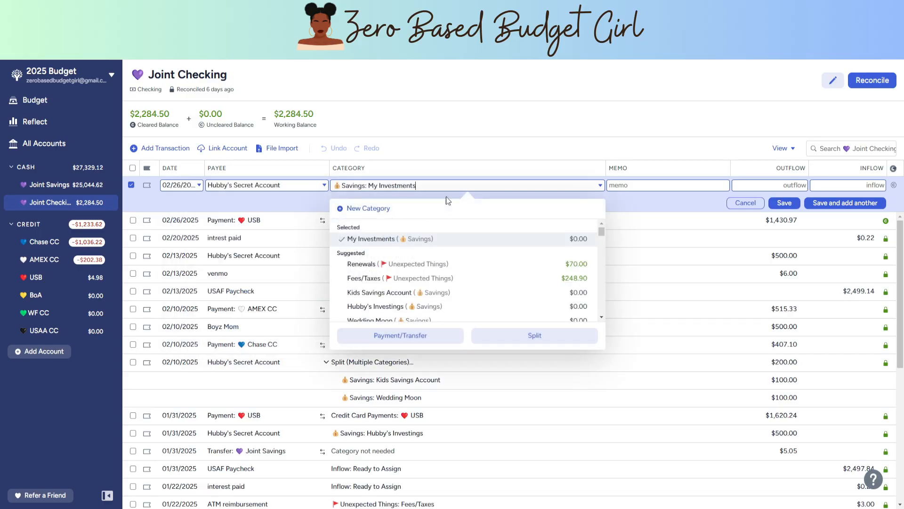
# Step: Replace the transaction's suggested category with Savings: Hubby's Investings
pyautogui.tripleClick(426, 185)
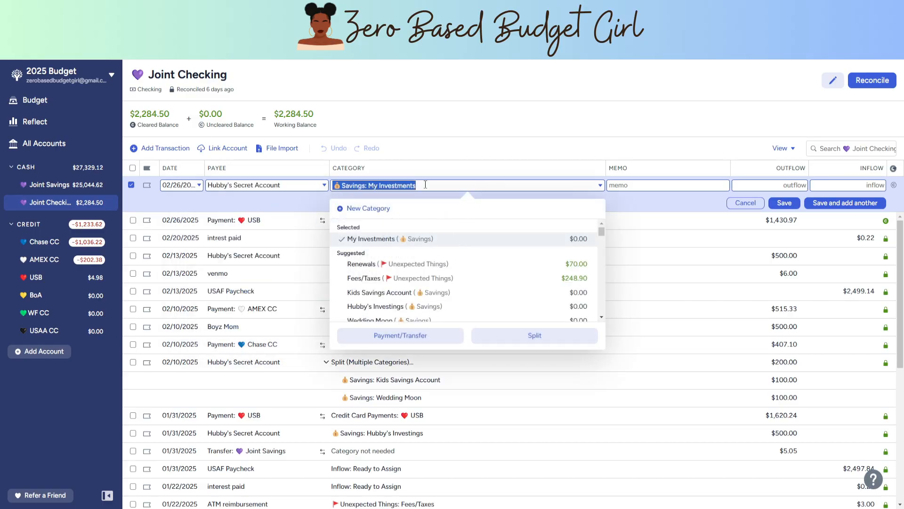
pyautogui.press('BackSpace')
pyautogui.write('my')
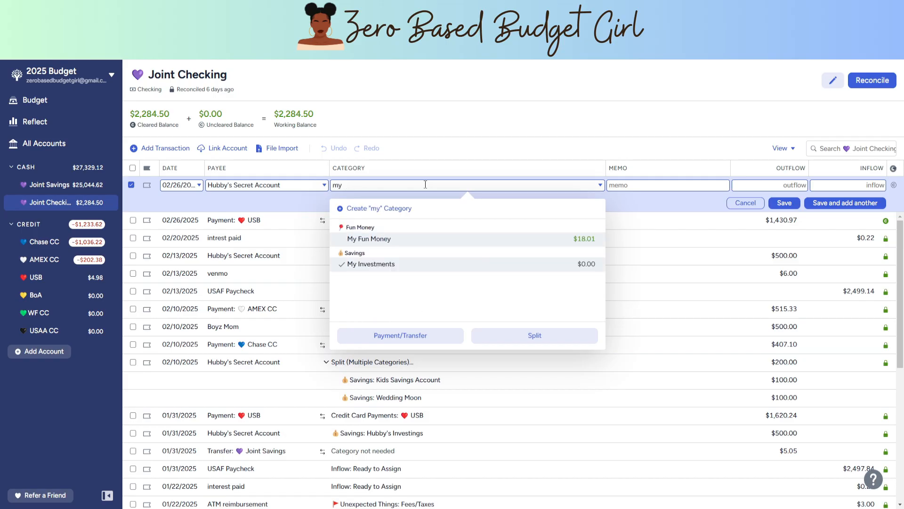
pyautogui.press('BackSpace')
pyautogui.press('BackSpace')
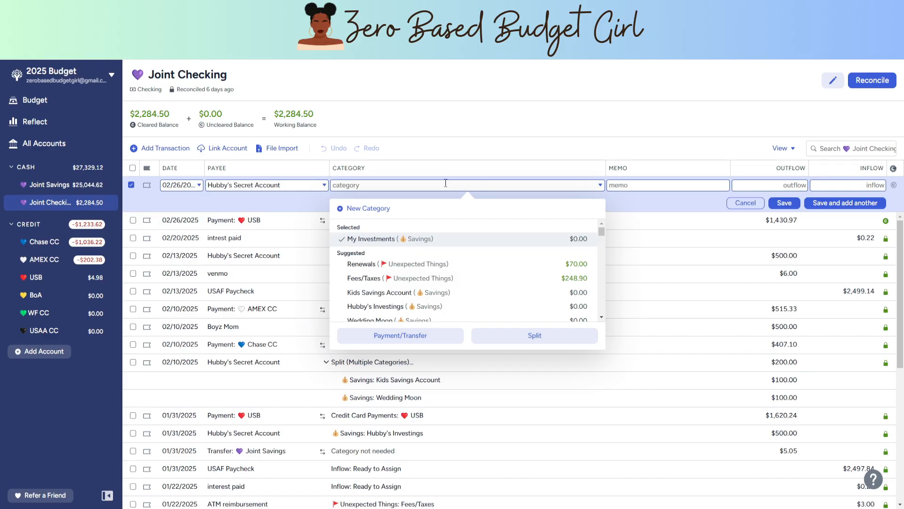
pyautogui.write('hub')
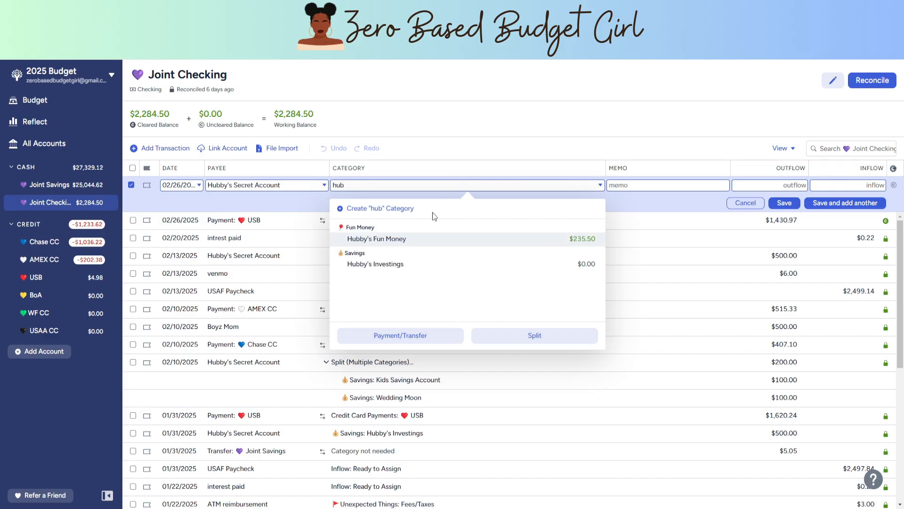
pyautogui.click(394, 263)
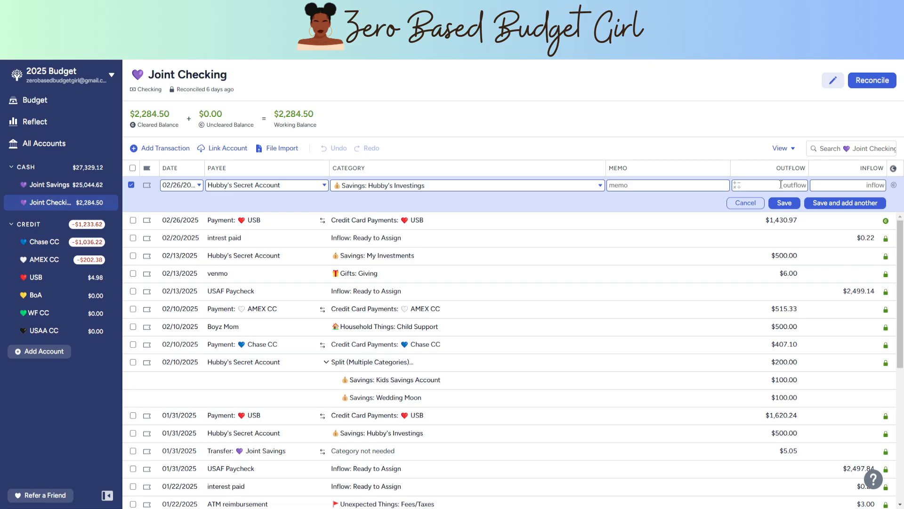
# Step: Enter an outflow of $500, mark the transaction as cleared, and save it while starting another one
pyautogui.click(781, 185)
pyautogui.write('500')
pyautogui.click(894, 184)
pyautogui.click(837, 207)
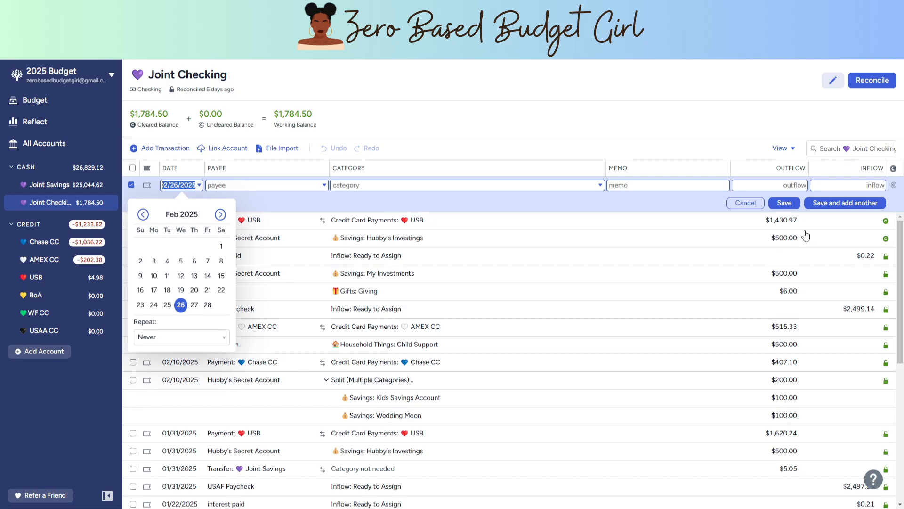
# Step: Record a $2,498.58 inflow from USAF Paycheck dated 02/26/2025, categorized as Ready to Assign, and save it
pyautogui.click(260, 189)
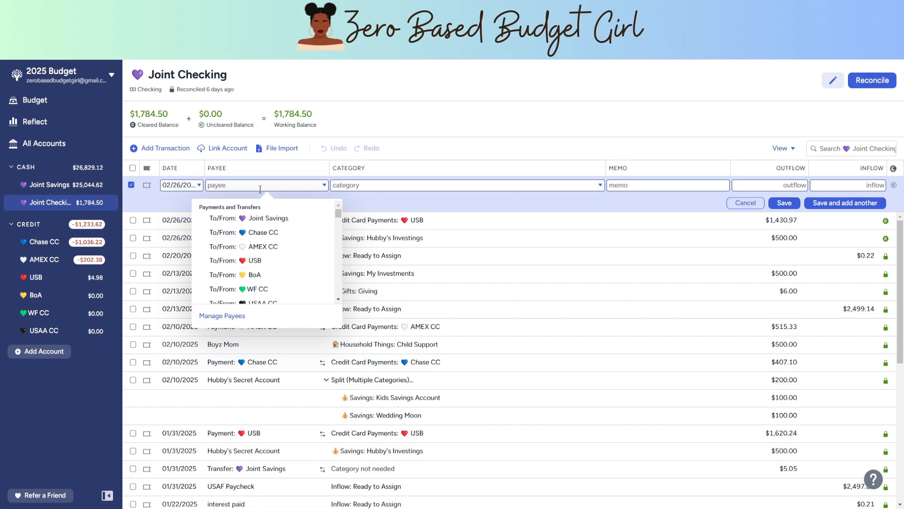
pyautogui.write('US')
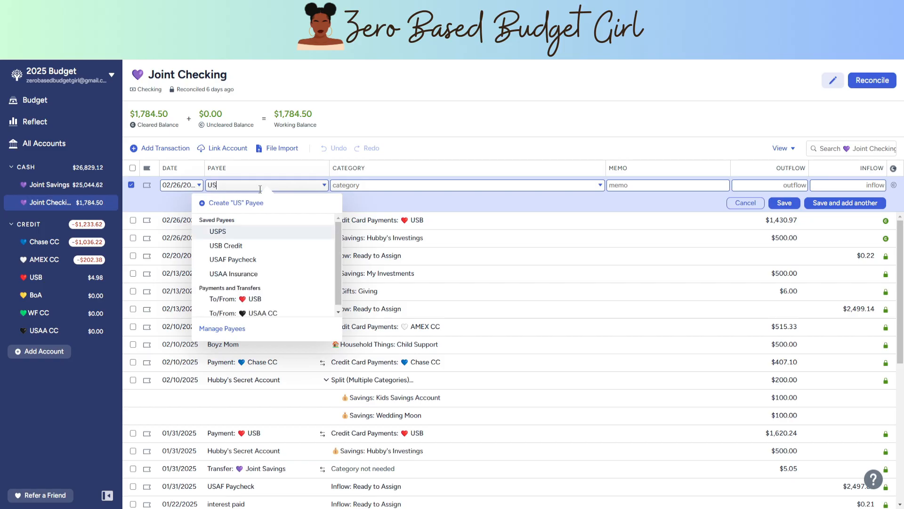
pyautogui.write('AF')
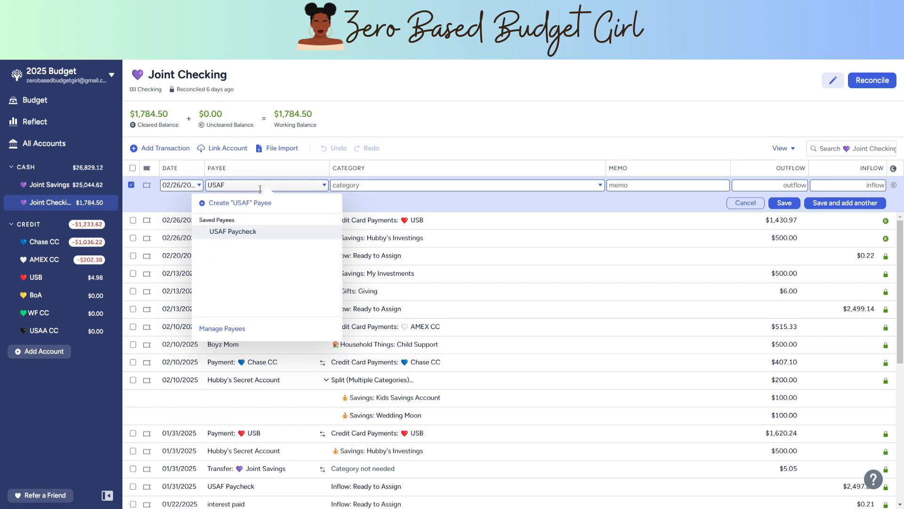
pyautogui.click(255, 232)
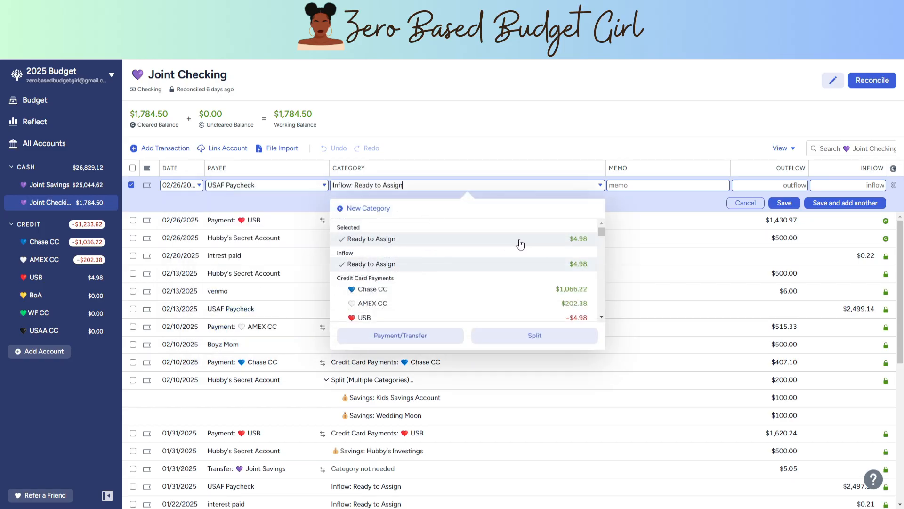
pyautogui.click(782, 186)
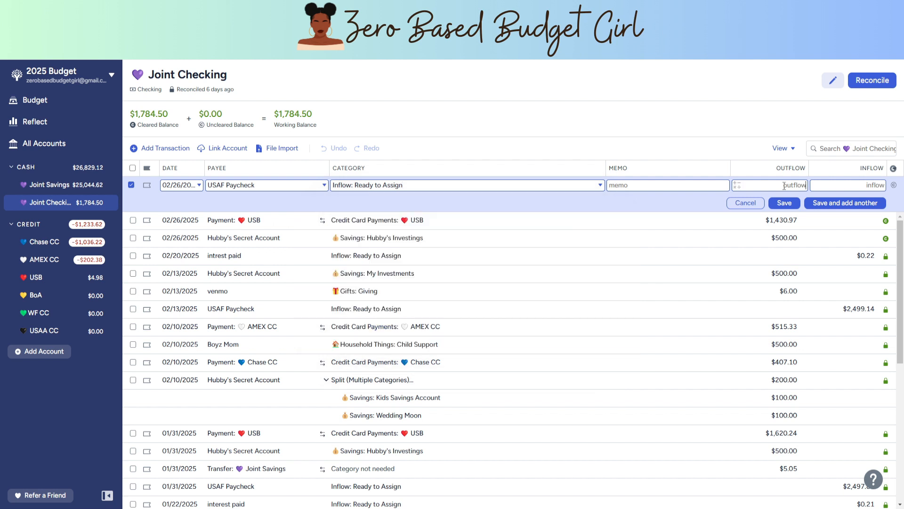
pyautogui.click(855, 185)
pyautogui.write('2')
pyautogui.write('498')
pyautogui.write('.')
pyautogui.write('.58')
pyautogui.click(784, 202)
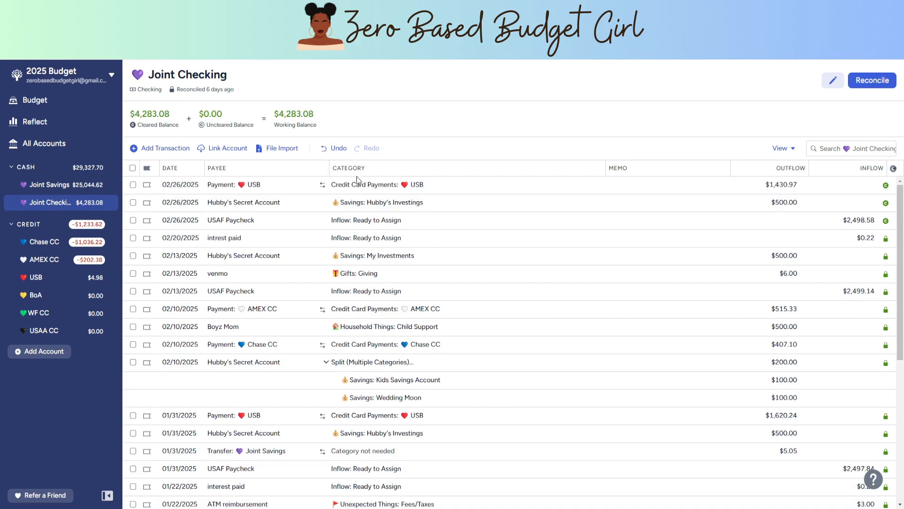
# Step: Reconcile the Joint Checking account, accepting its current cleared balance
pyautogui.moveTo(295, 115)
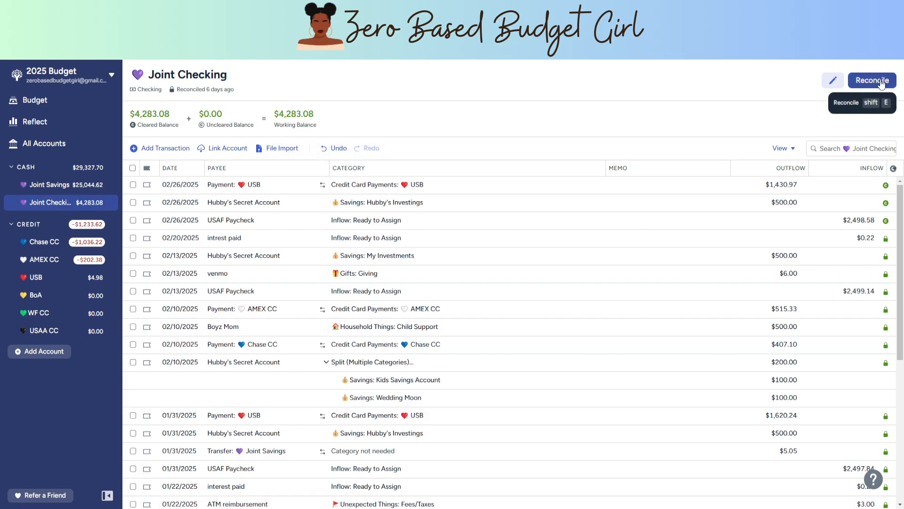
pyautogui.click(882, 85)
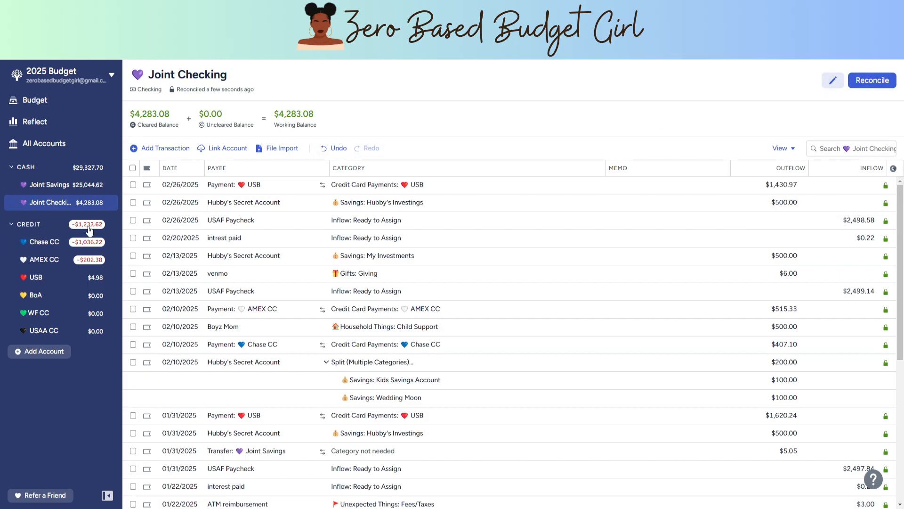
# Step: Start a transaction in the Chase CC account and create "Base Hobby Shop" as its payee
pyautogui.click(38, 243)
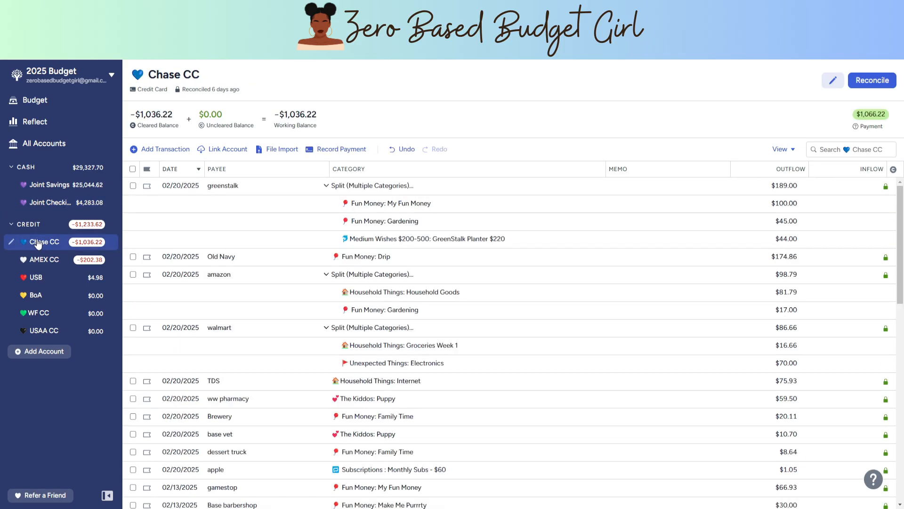
pyautogui.click(165, 149)
pyautogui.click(267, 186)
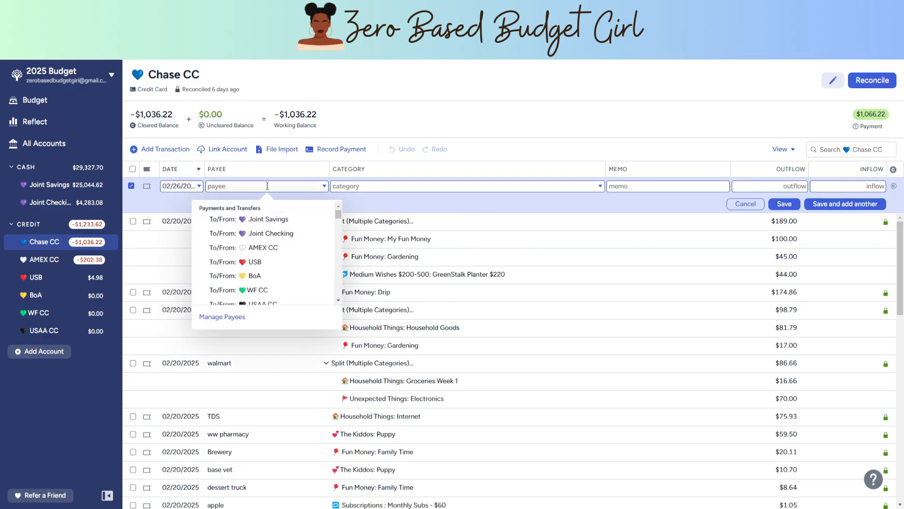
pyautogui.write('Base Hobby Sh')
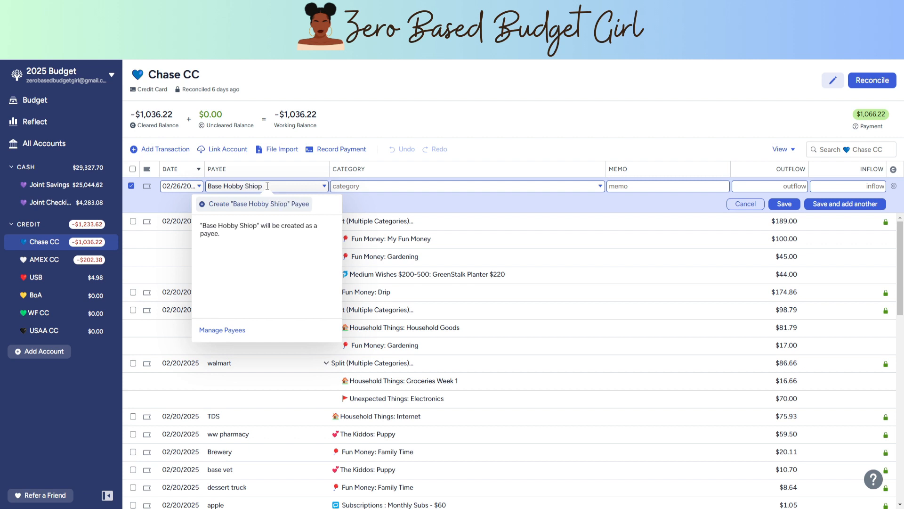
pyautogui.write('op')
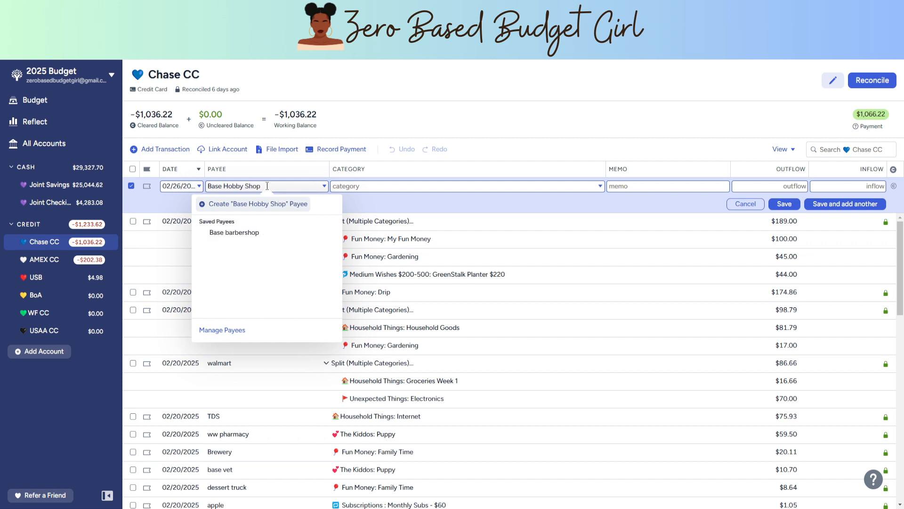
pyautogui.hotkey('ctrl', 'a')
pyautogui.click(279, 212)
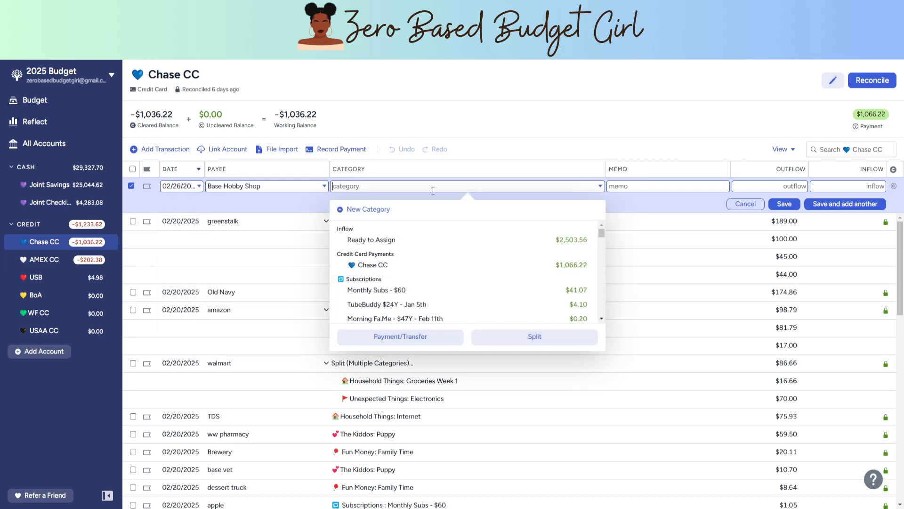
# Step: Categorize the Base Hobby Shop purchase as My Fun Money with an outflow of $35.06, and save it while starting another transaction
pyautogui.write('my')
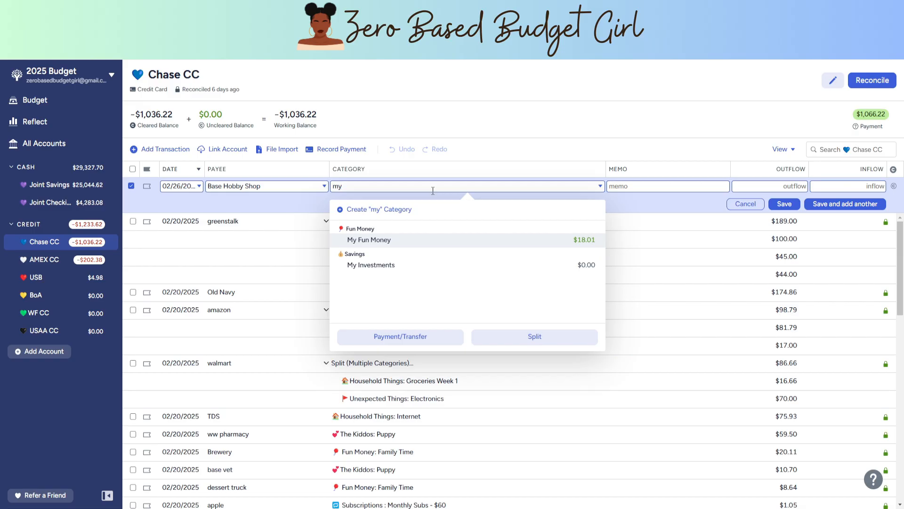
pyautogui.click(388, 245)
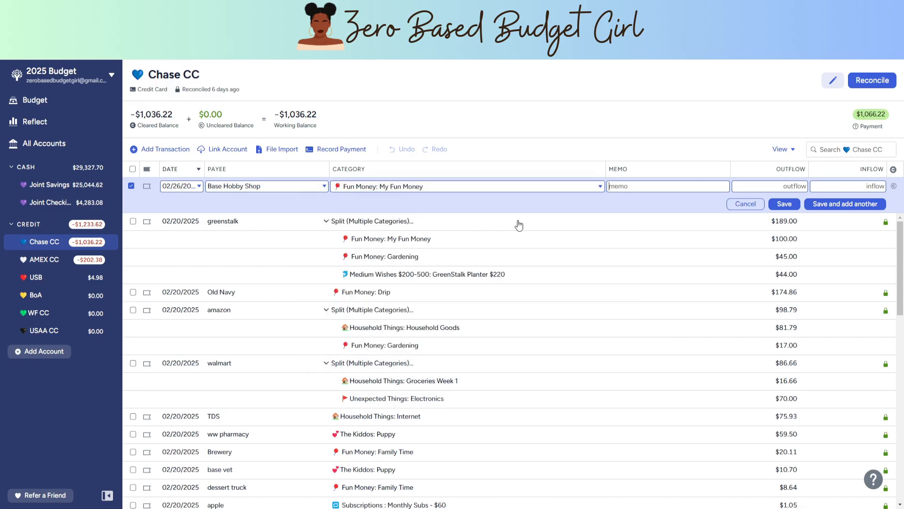
pyautogui.click(798, 184)
pyautogui.write('35')
pyautogui.write('.00')
pyautogui.click(835, 206)
# Step: Record a cleared $7.70 primo water purchase under Household Things: Drinking Water, and save it while starting another transaction
pyautogui.write('Prim')
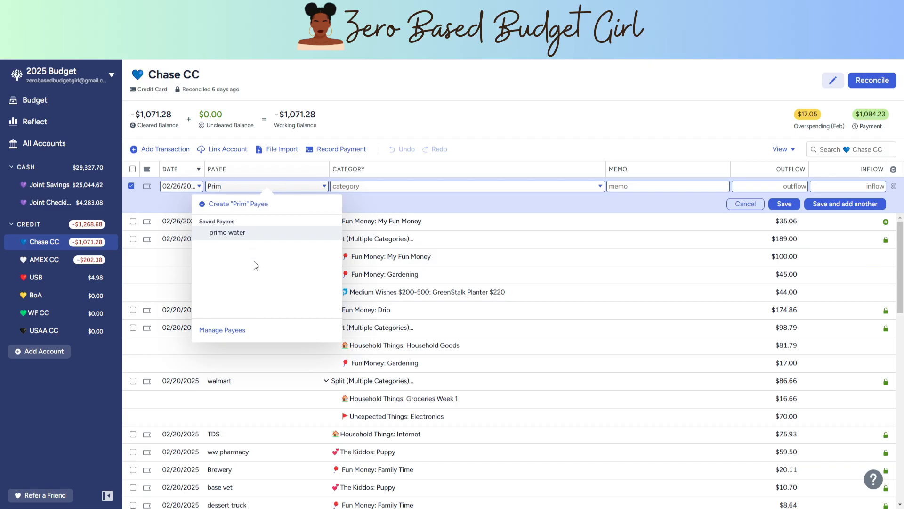
pyautogui.click(250, 232)
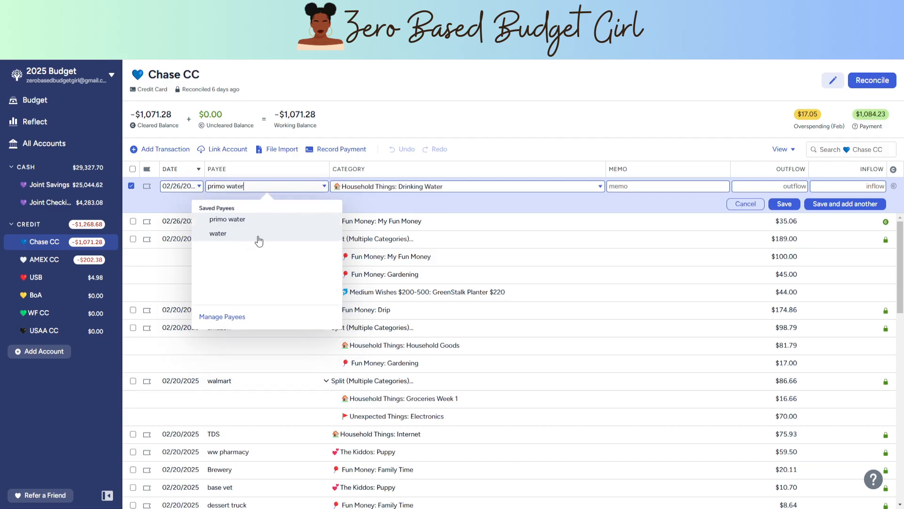
pyautogui.press('Tab')
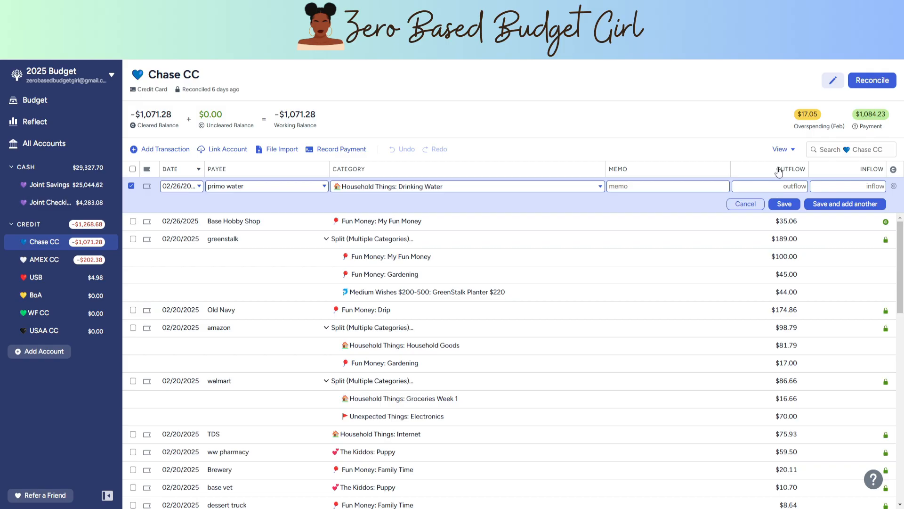
pyautogui.click(803, 186)
pyautogui.write('7.70')
pyautogui.click(894, 187)
pyautogui.click(839, 204)
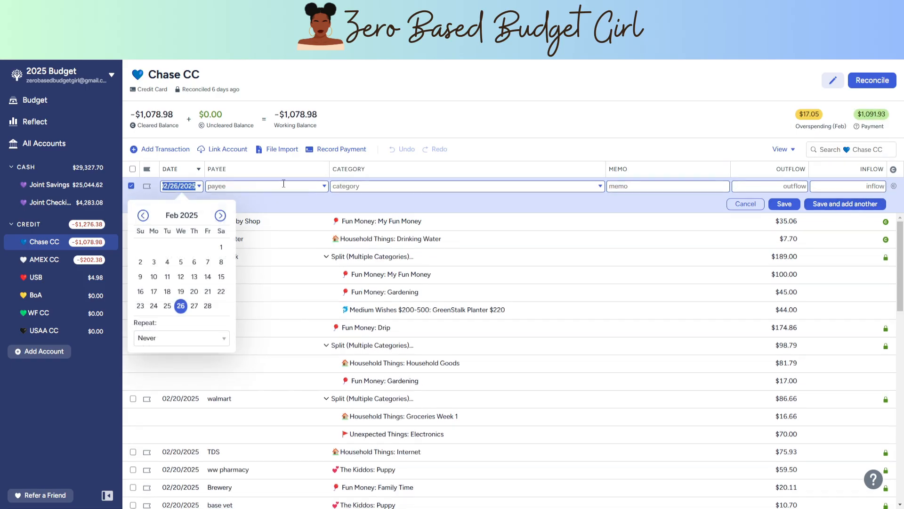
# Step: Record a $21.48 Gas Station purchase under Household Things: Gas, dated 02/26/2025
pyautogui.click(281, 184)
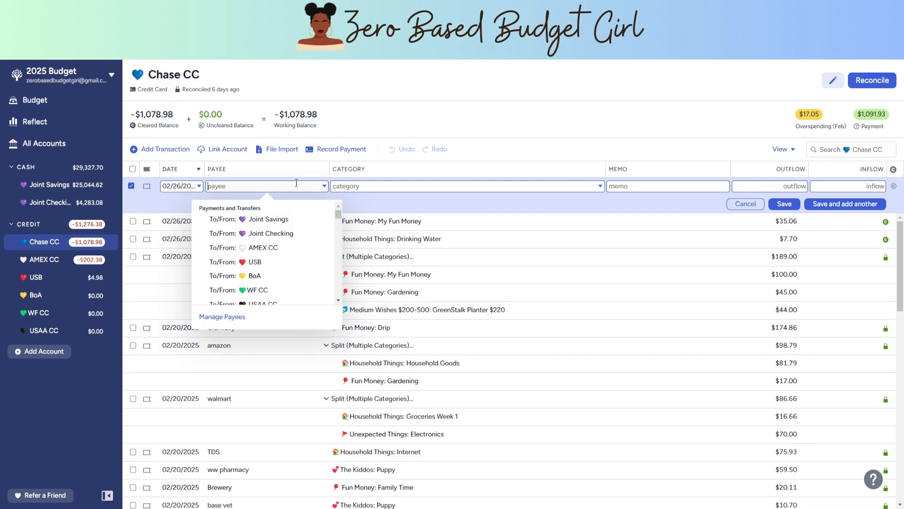
pyautogui.write('gas')
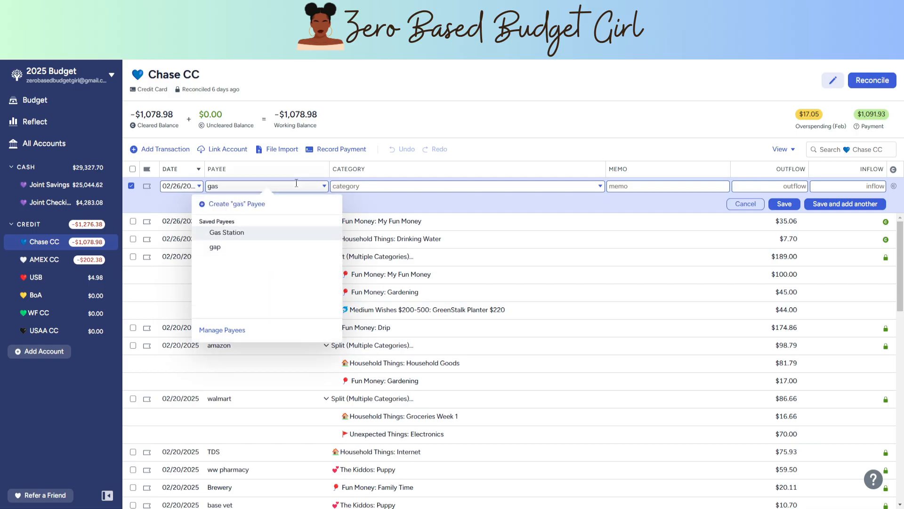
pyautogui.click(265, 233)
pyautogui.click(796, 186)
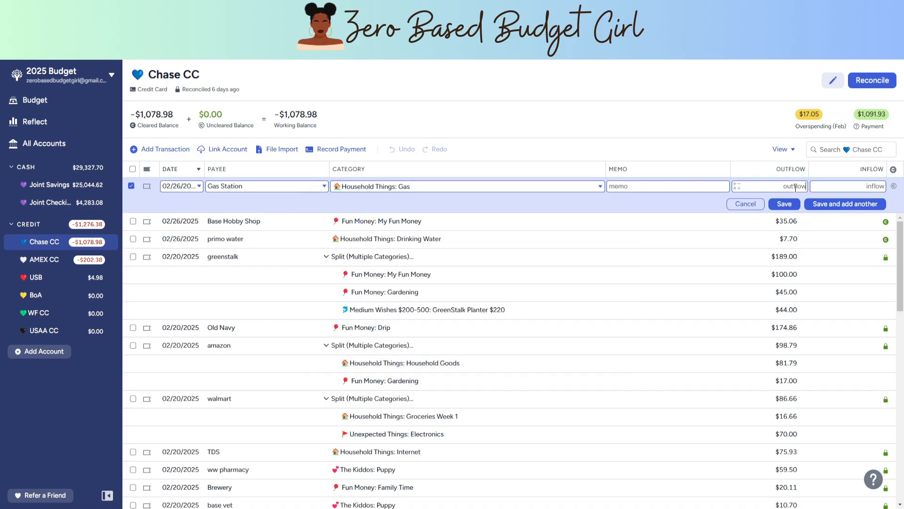
pyautogui.write('21.48')
pyautogui.press('Return')
# Step: Set the payee of the next Chase CC transaction to gamestop
pyautogui.write('gamestoip')
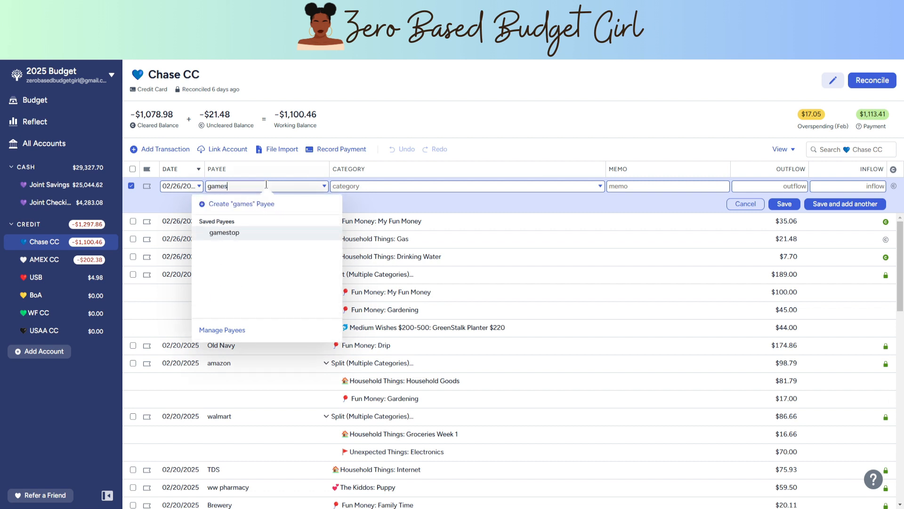
pyautogui.press('BackSpace')
pyautogui.press('BackSpace')
pyautogui.write('p')
pyautogui.click(260, 223)
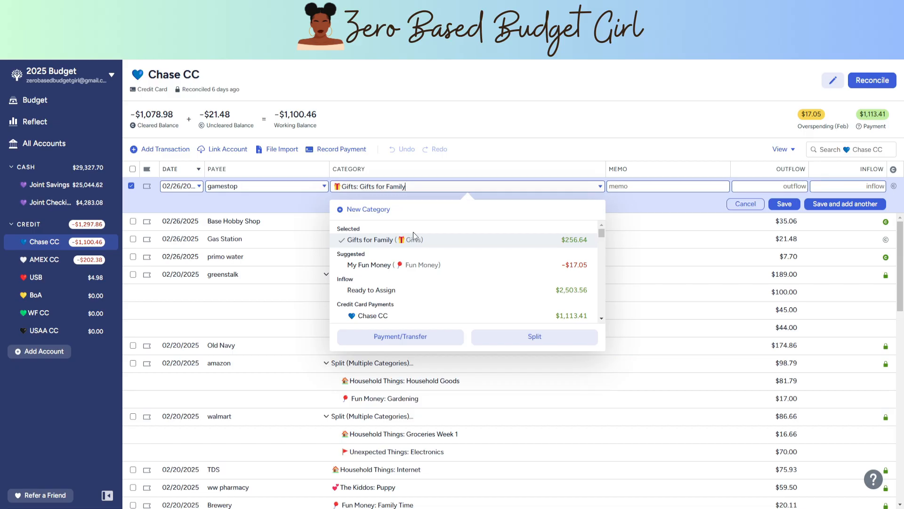
# Step: Categorize the gamestop purchase as Fun Money: My Fun Money with an outflow of $62.23, and save it while starting another transaction
pyautogui.press('BackSpace')
pyautogui.press('BackSpace')
pyautogui.press('BackSpace')
pyautogui.press('BackSpace')
pyautogui.press('BackSpace')
pyautogui.press('BackSpace')
pyautogui.press('BackSpace')
pyautogui.press('BackSpace')
pyautogui.press('BackSpace')
pyautogui.press('BackSpace')
pyautogui.press('BackSpace')
pyautogui.press('BackSpace')
pyautogui.press('BackSpace')
pyautogui.press('BackSpace')
pyautogui.press('BackSpace')
pyautogui.press('BackSpace')
pyautogui.press('BackSpace')
pyautogui.press('BackSpace')
pyautogui.press('BackSpace')
pyautogui.press('BackSpace')
pyautogui.write('my')
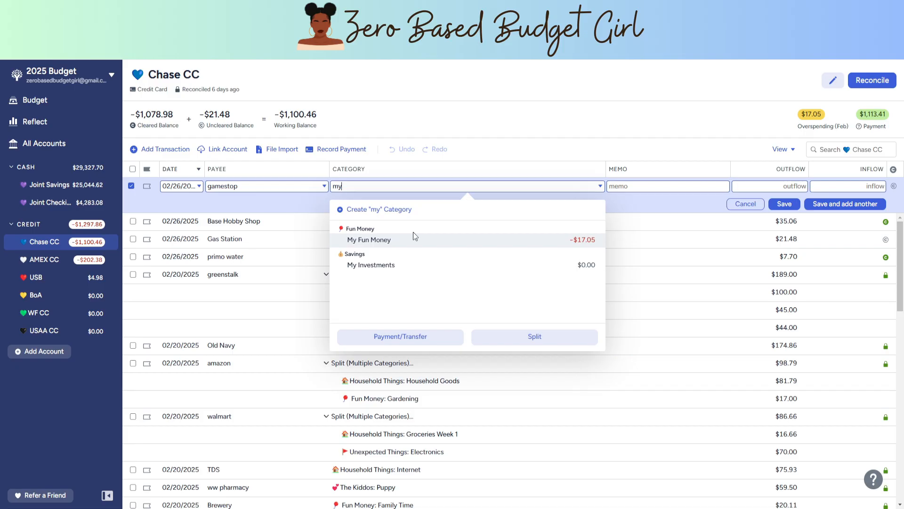
pyautogui.click(413, 243)
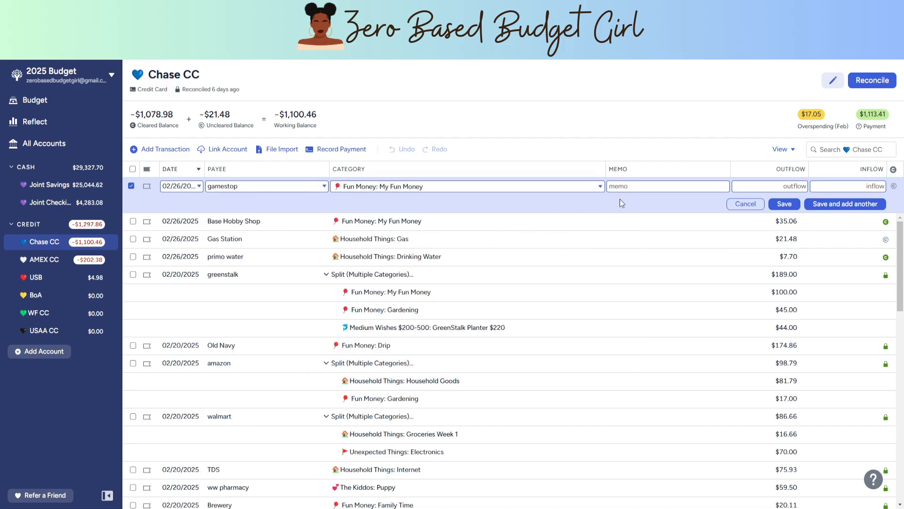
pyautogui.click(794, 187)
pyautogui.write('62.23')
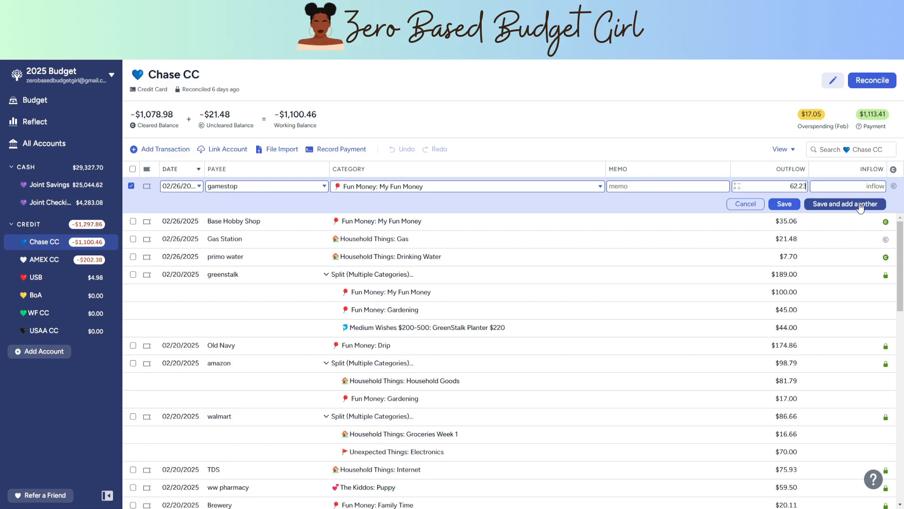
pyautogui.click(846, 209)
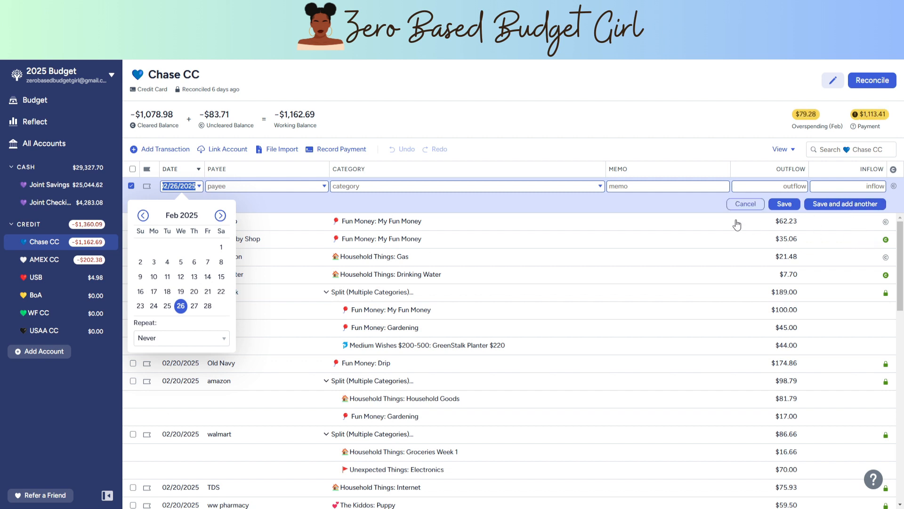
# Step: Record a cleared $10.61 amazon digital charge under Subscriptions: Monthly Subs - $60, and mark the gamestop and Gas Station transactions as cleared
pyautogui.click(252, 188)
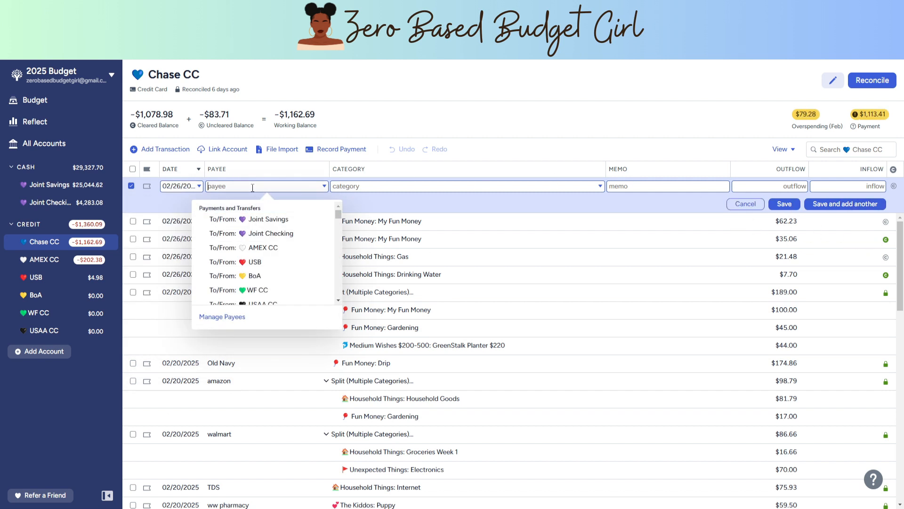
pyautogui.write('amaz')
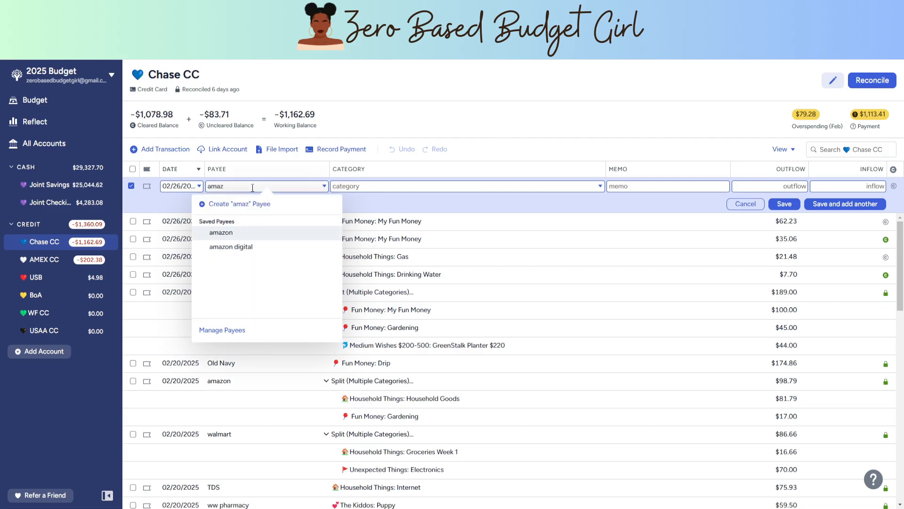
pyautogui.click(256, 247)
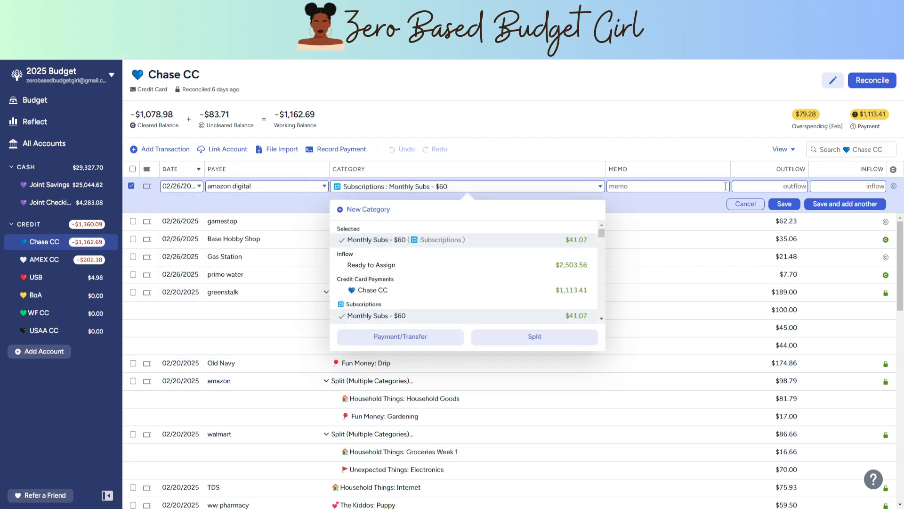
pyautogui.click(781, 187)
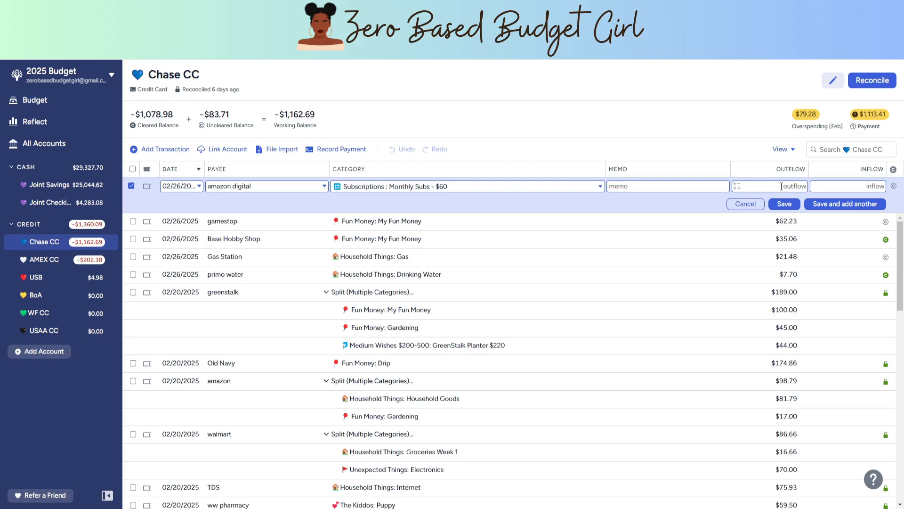
pyautogui.write('10.61')
pyautogui.click(797, 206)
pyautogui.click(885, 186)
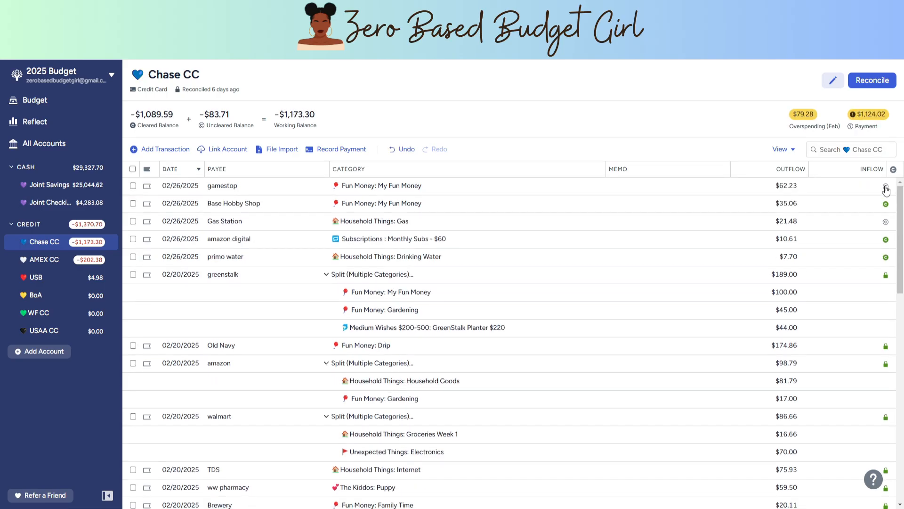
pyautogui.click(886, 224)
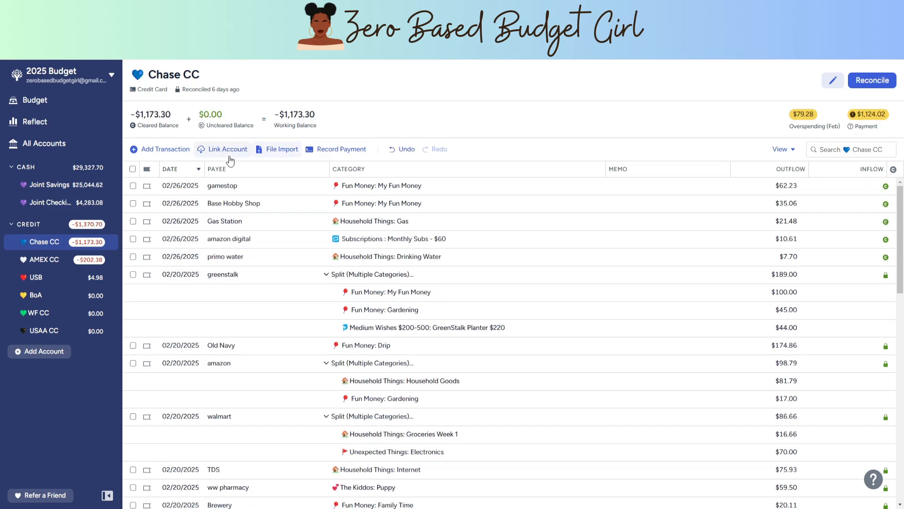
# Step: Record a cleared $37.32 purchase from a new payee, Hobby Shop, under Fun Money: Holiday Shenanigans in Chase CC
pyautogui.click(134, 148)
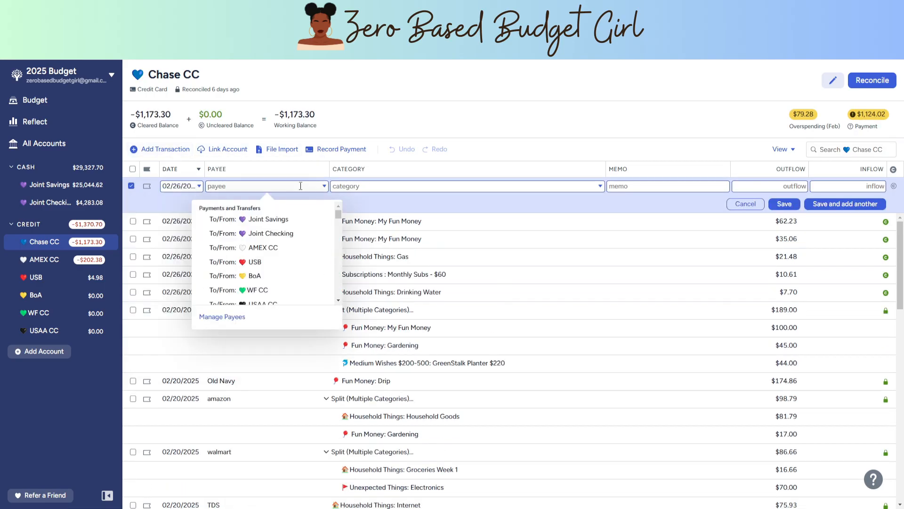
pyautogui.write('Hobb')
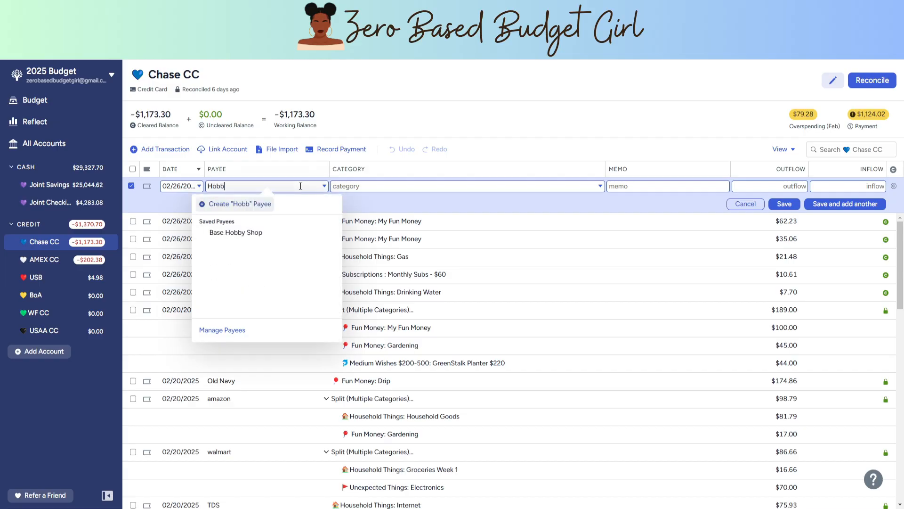
pyautogui.write('y Shop')
pyautogui.click(290, 202)
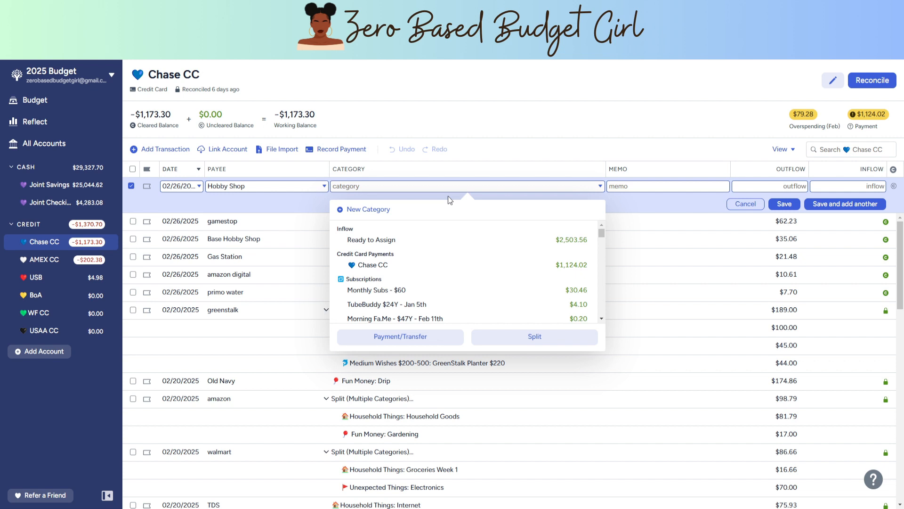
pyautogui.write('holi')
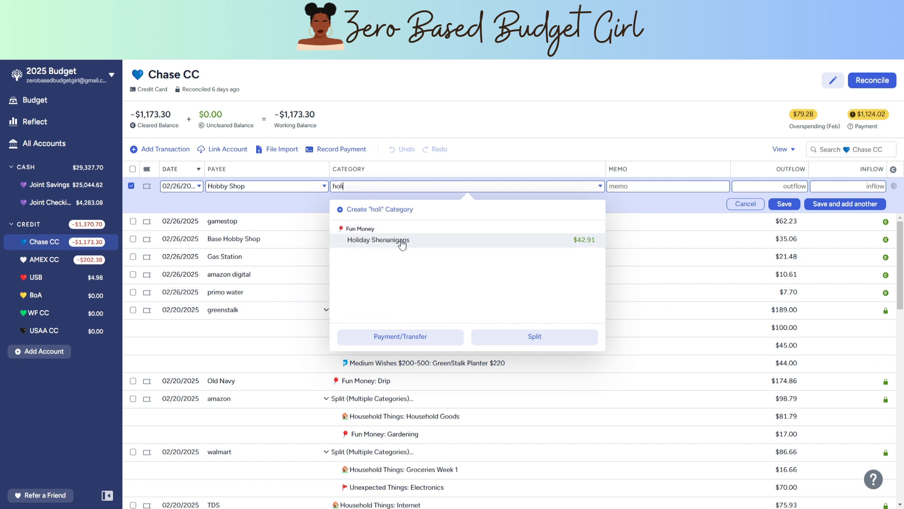
pyautogui.click(402, 241)
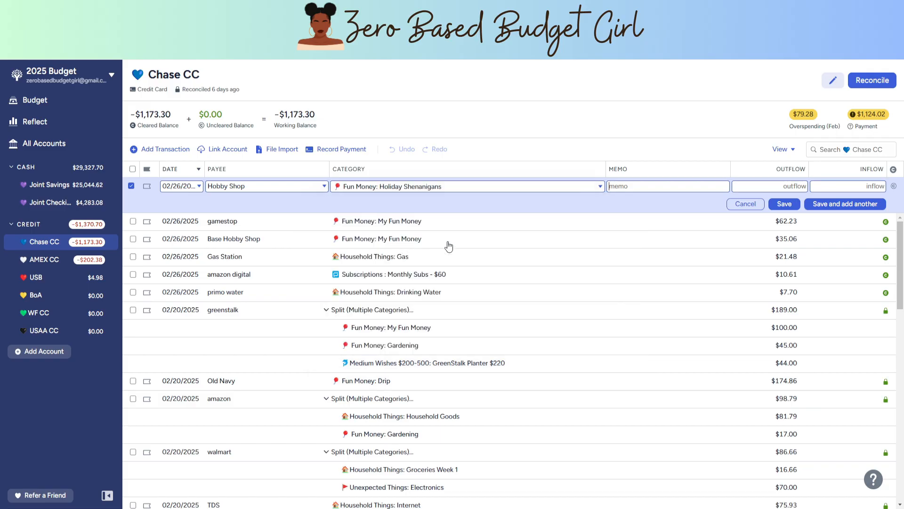
pyautogui.click(788, 188)
pyautogui.write('37.32')
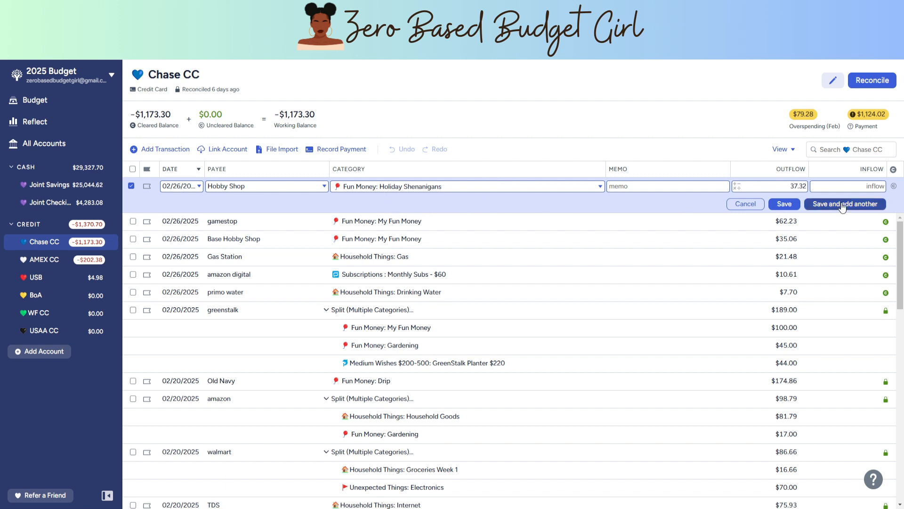
pyautogui.click(894, 188)
pyautogui.click(785, 204)
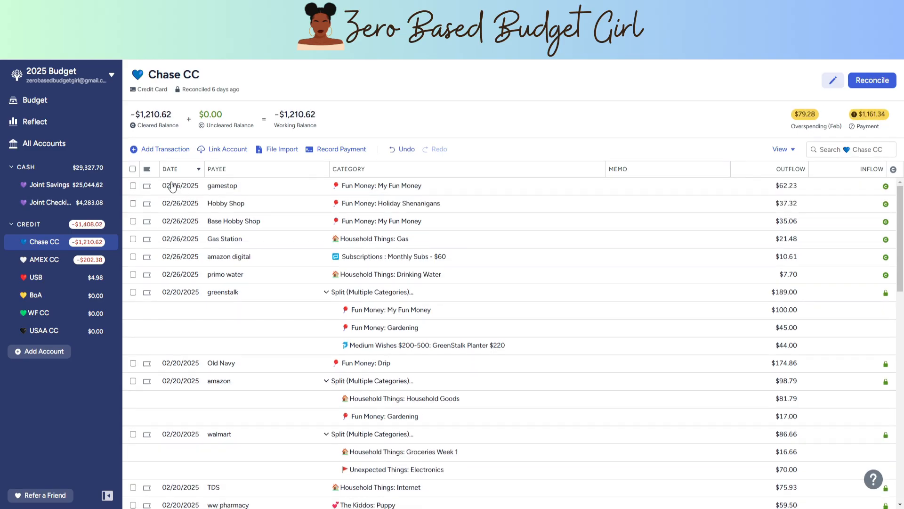
# Step: Enter a $47.44 amazon purchase under Household Things: Household Goods in Chase CC
pyautogui.click(162, 151)
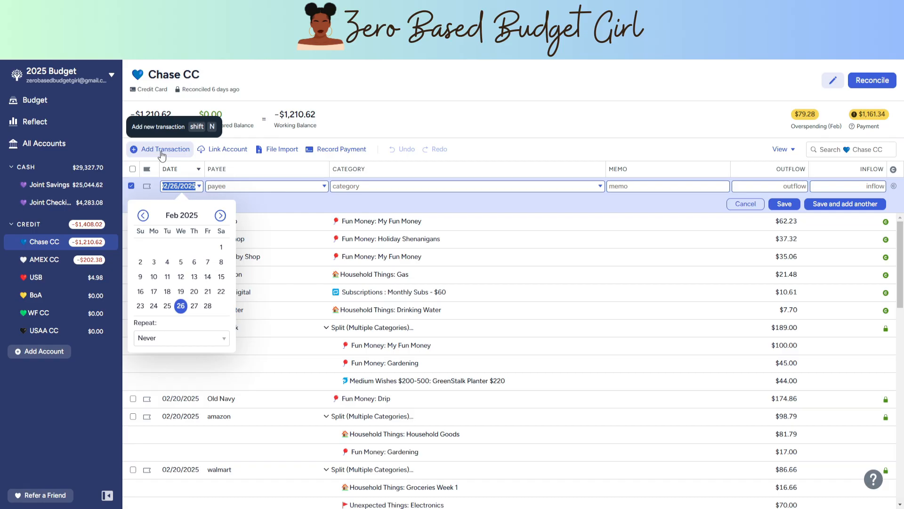
pyautogui.click(251, 189)
pyautogui.write('Amazon')
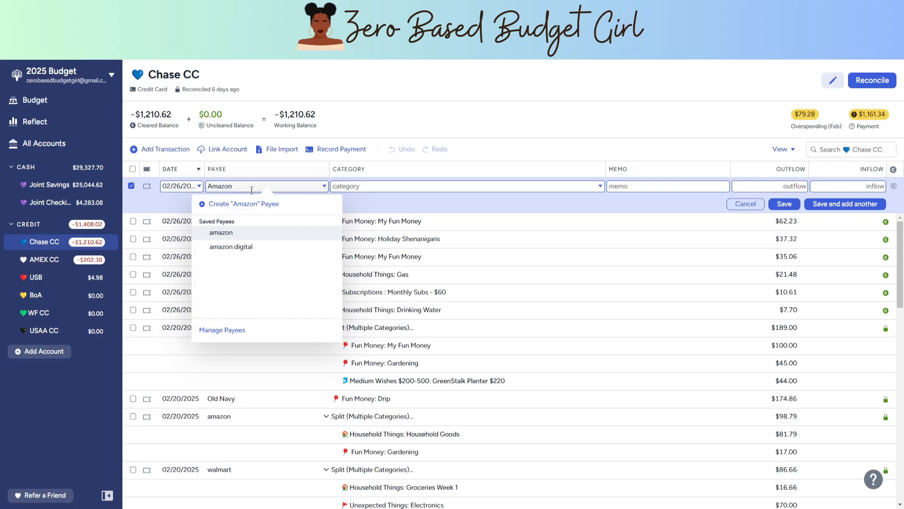
pyautogui.click(242, 231)
pyautogui.tripleClick(417, 190)
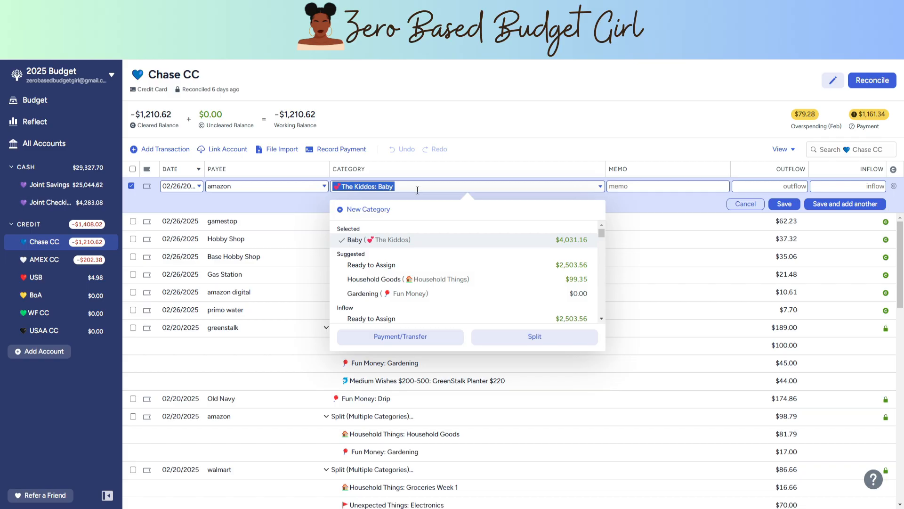
pyautogui.write('hou')
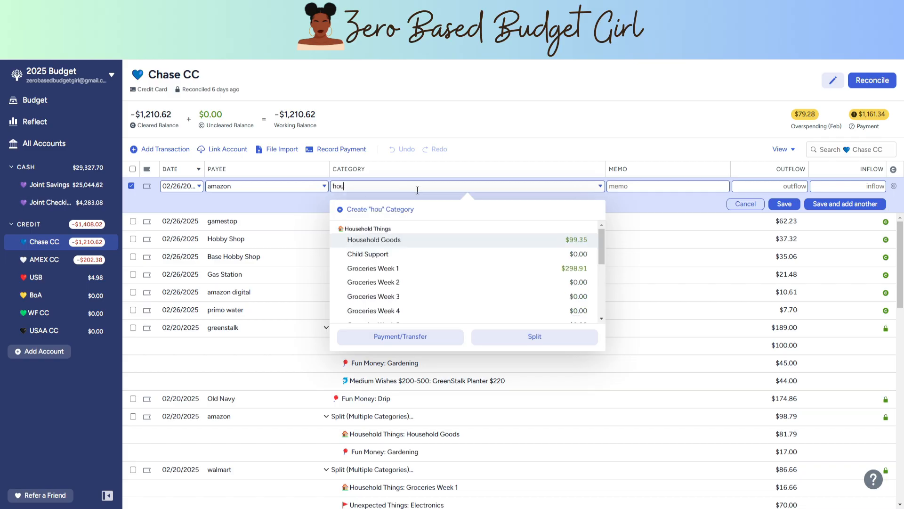
pyautogui.click(430, 242)
pyautogui.click(762, 187)
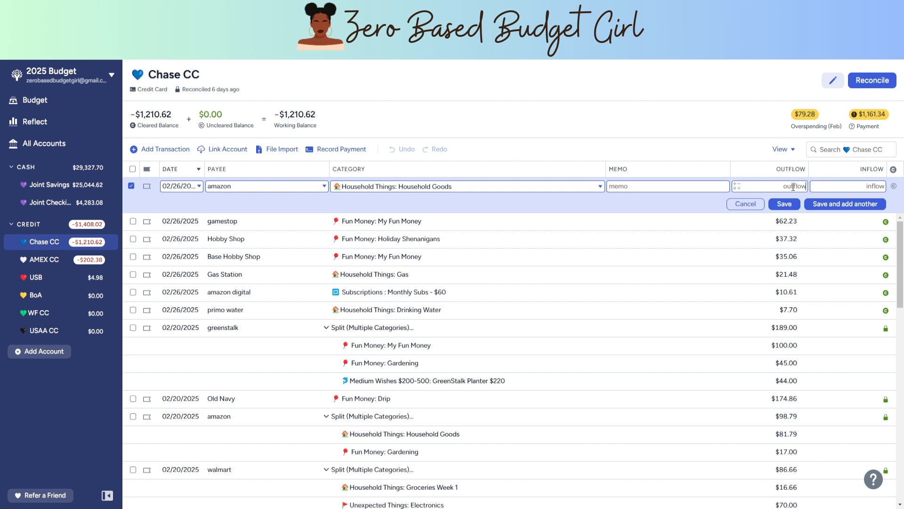
pyautogui.write('47')
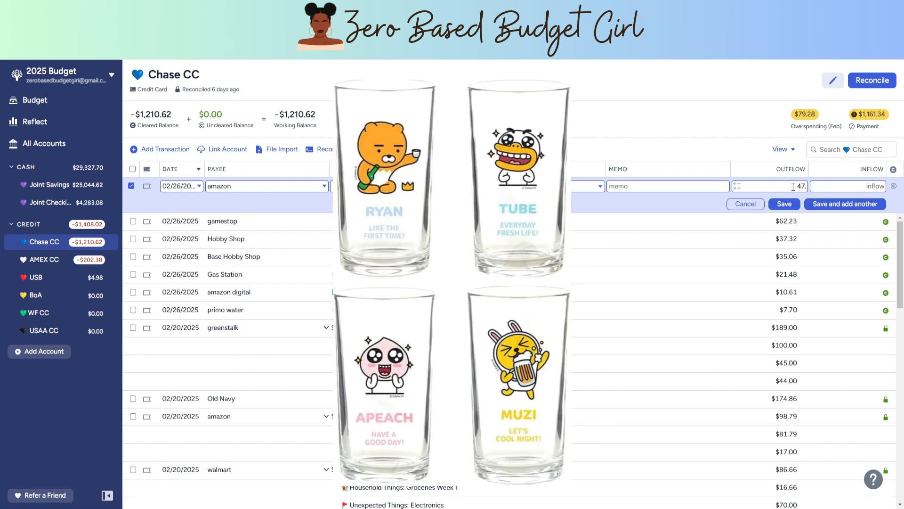
pyautogui.write('.44')
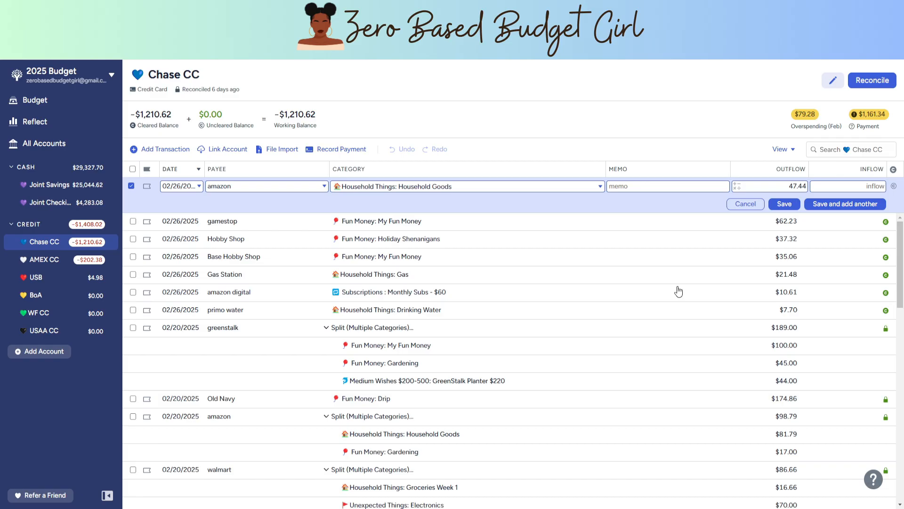
# Step: Record a cleared $65.00 tmobile payment under Household Things: Phones in the AMEX CC account, and save it while starting another transaction
pyautogui.click(45, 260)
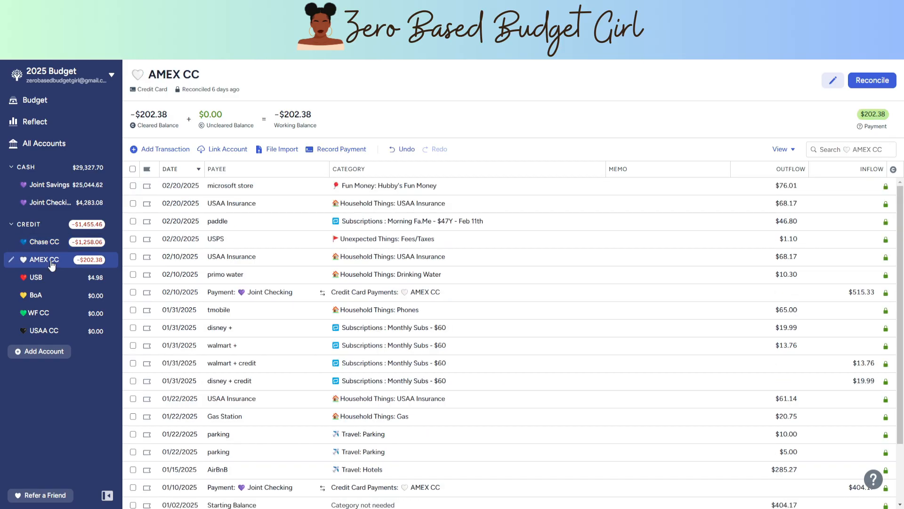
pyautogui.click(163, 150)
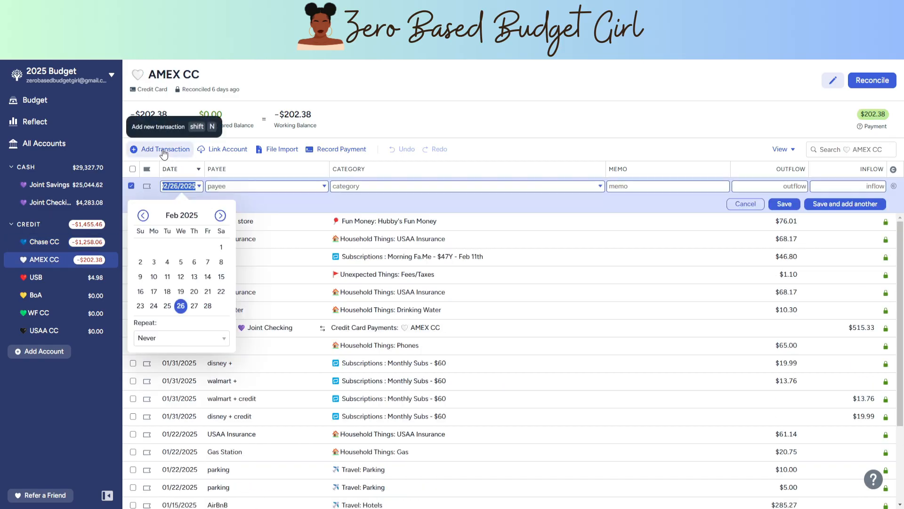
pyautogui.click(253, 189)
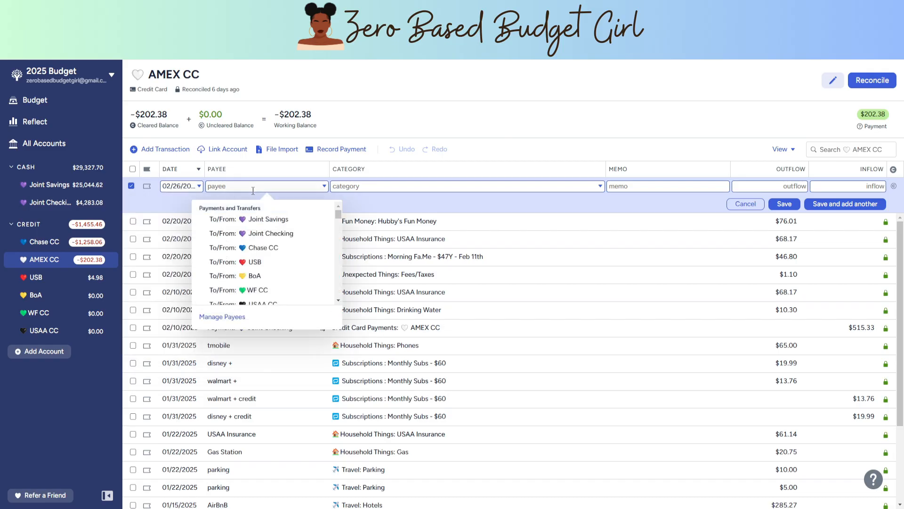
pyautogui.write('tmo')
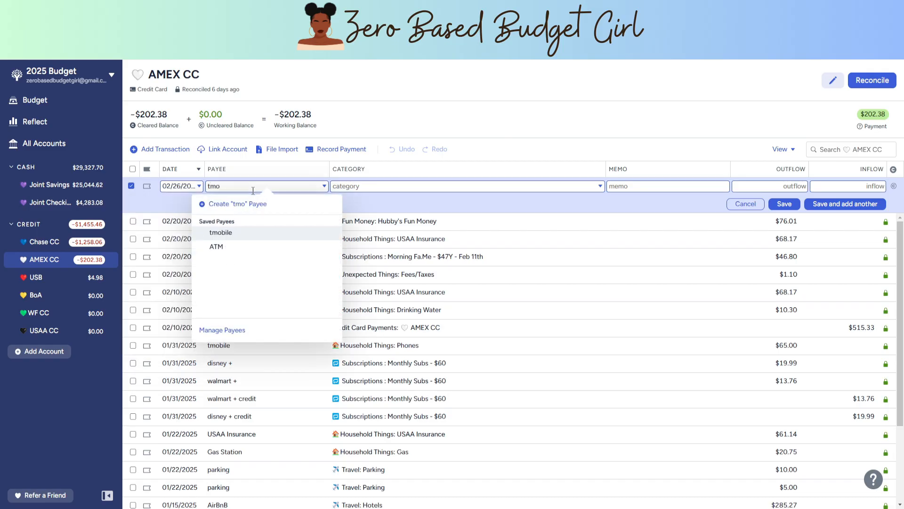
pyautogui.click(239, 234)
pyautogui.click(426, 241)
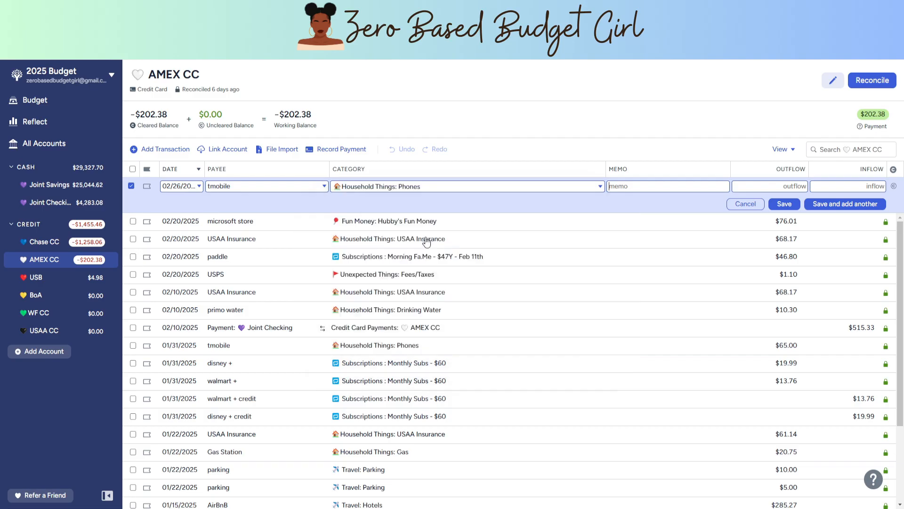
pyautogui.click(777, 189)
pyautogui.write('65.00')
pyautogui.press('Return')
# Step: Record a cleared $19.99 disney + charge under Subscriptions: Monthly Subs - $60, and save it while starting another transaction
pyautogui.write('d')
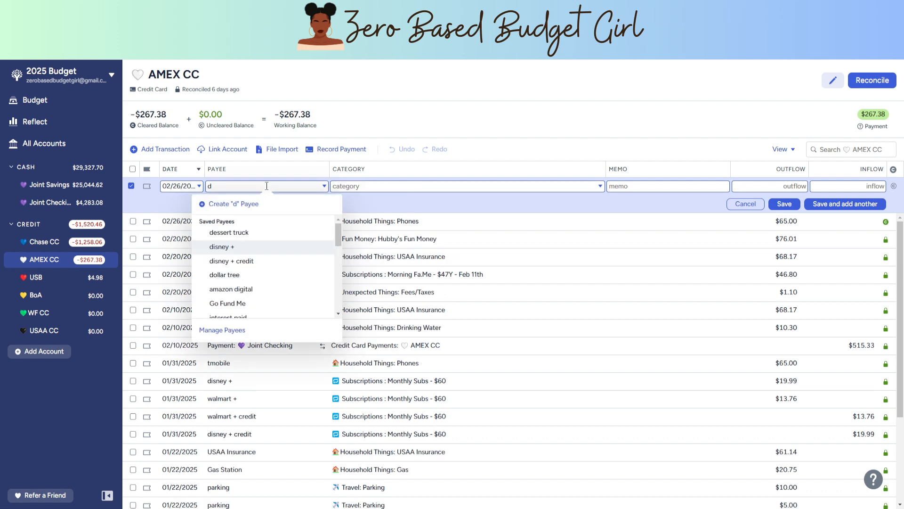
pyautogui.write('is')
pyautogui.press('Tab')
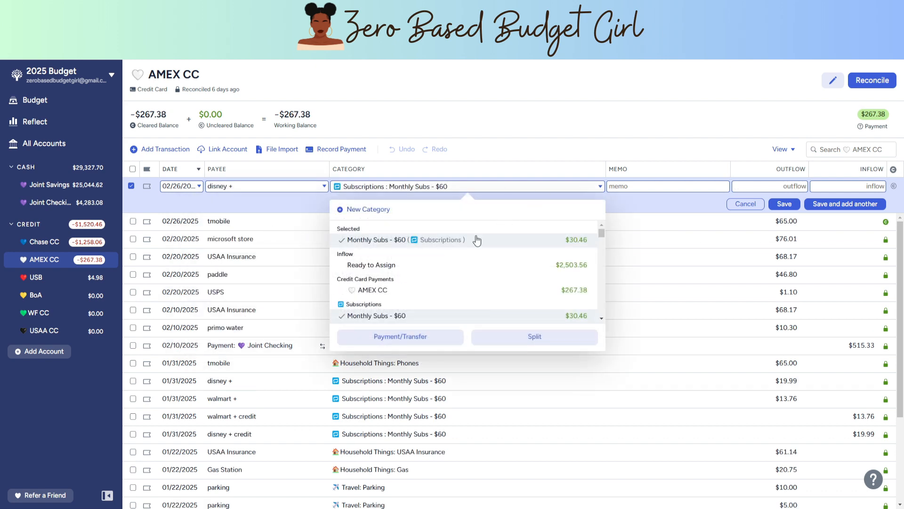
pyautogui.click(509, 244)
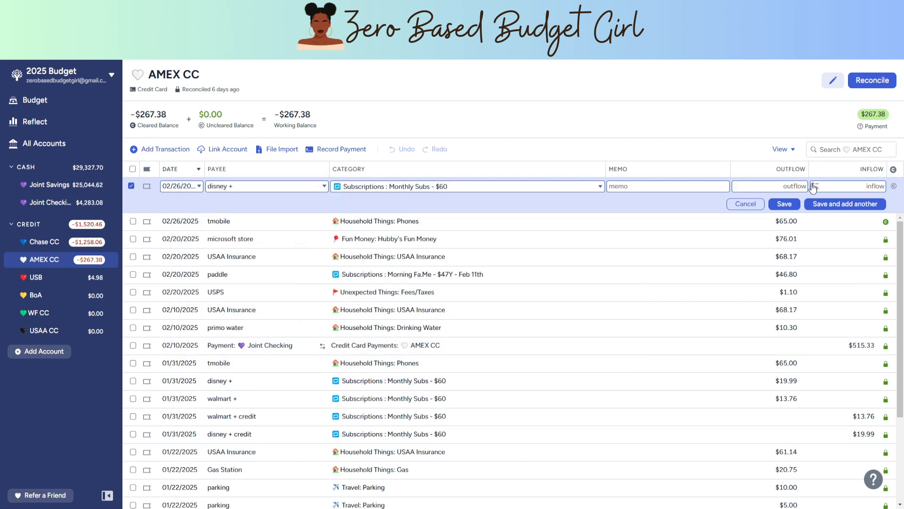
pyautogui.write('19.99')
pyautogui.press('Return')
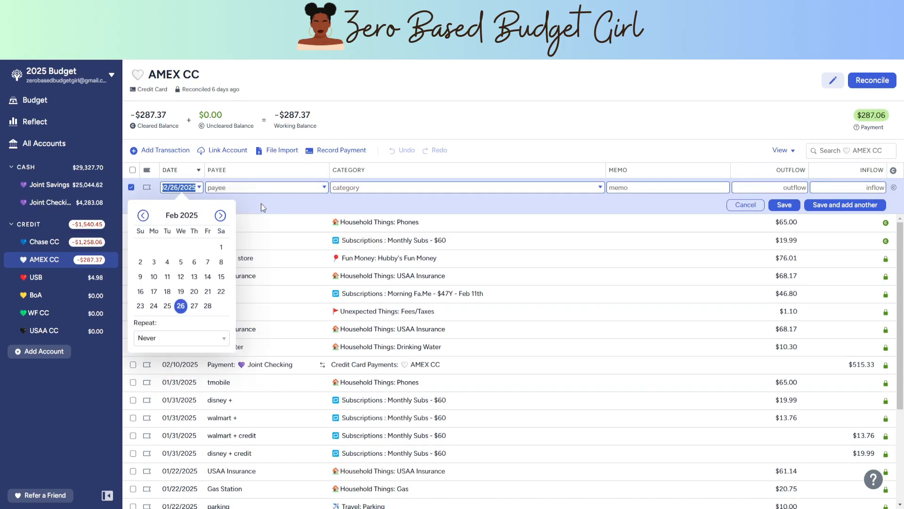
# Step: Record a cleared $19.99 disney + credit inflow under Subscriptions: Monthly Subs - $60, and save it while starting another transaction
pyautogui.press('Tab')
pyautogui.write('dis')
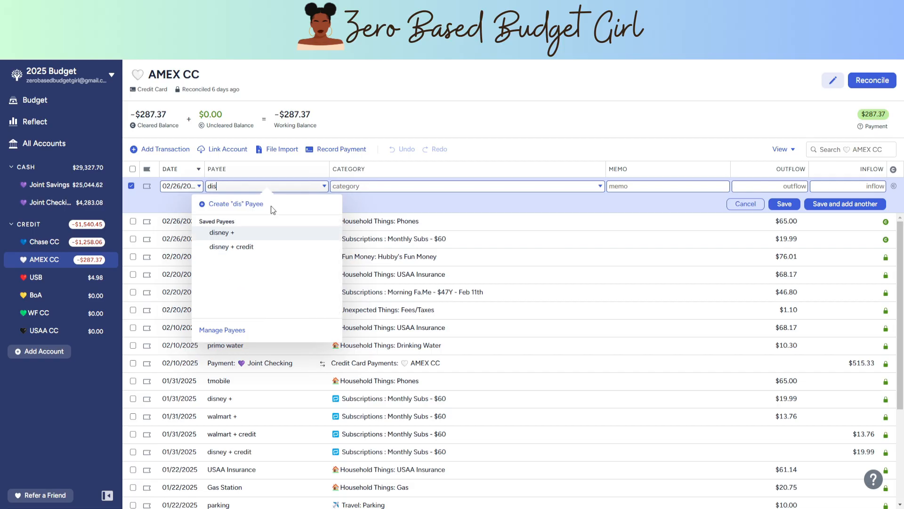
pyautogui.click(271, 250)
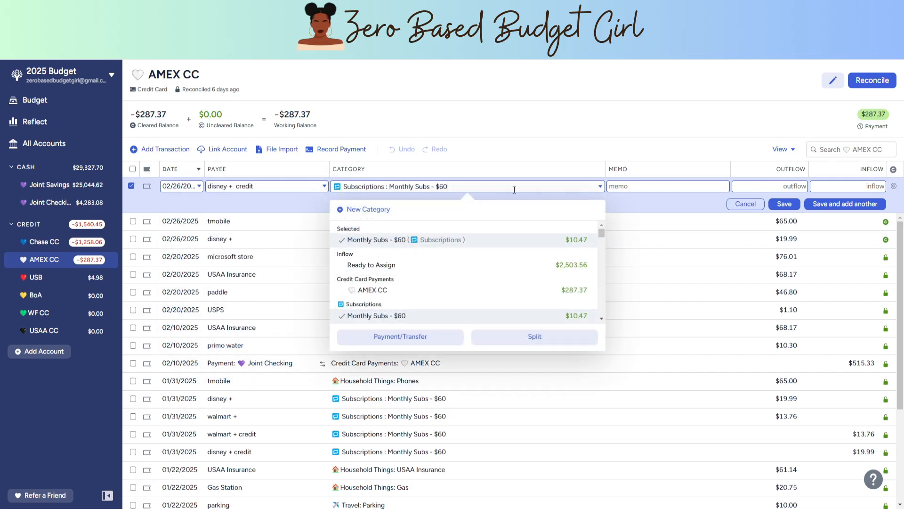
pyautogui.click(442, 243)
pyautogui.click(771, 185)
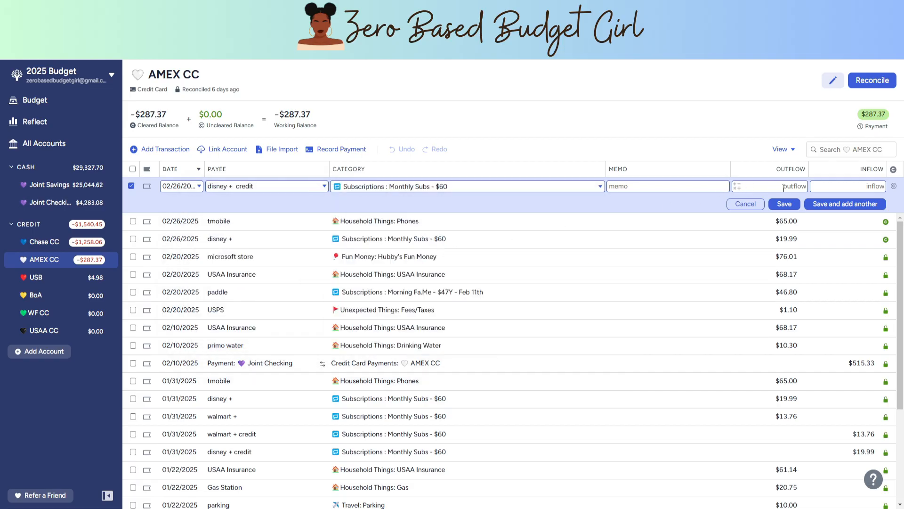
pyautogui.write('19.99')
pyautogui.click(852, 204)
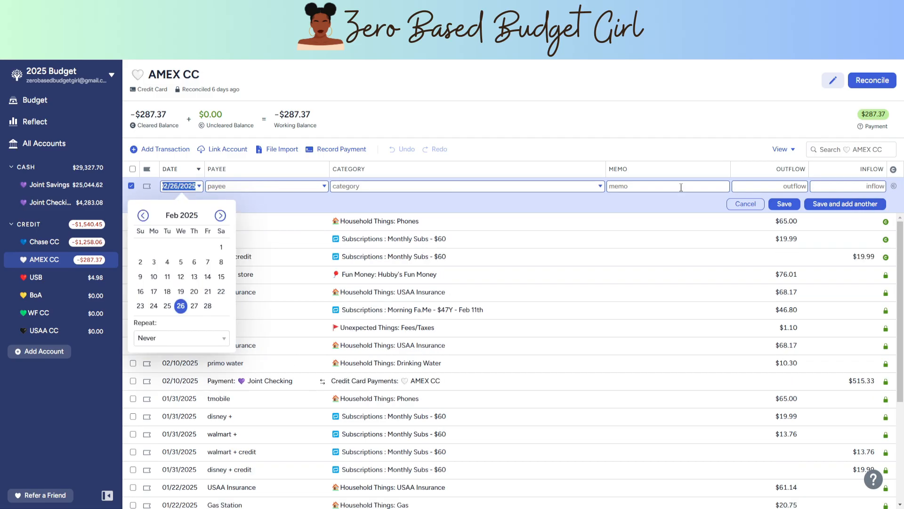
# Step: Create Hertz as a new payee for the open AMEX CC transaction
pyautogui.click(281, 187)
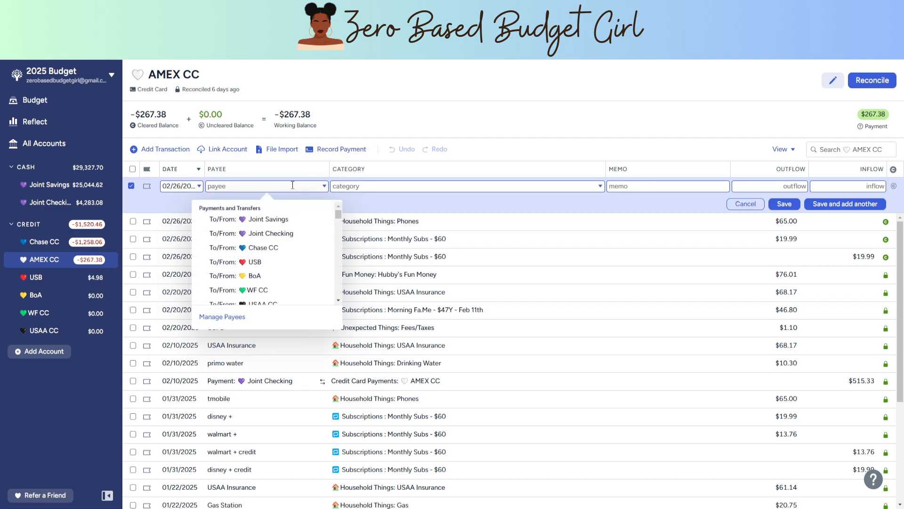
pyautogui.write('hulu')
pyautogui.press('BackSpace')
pyautogui.press('BackSpace')
pyautogui.press('BackSpace')
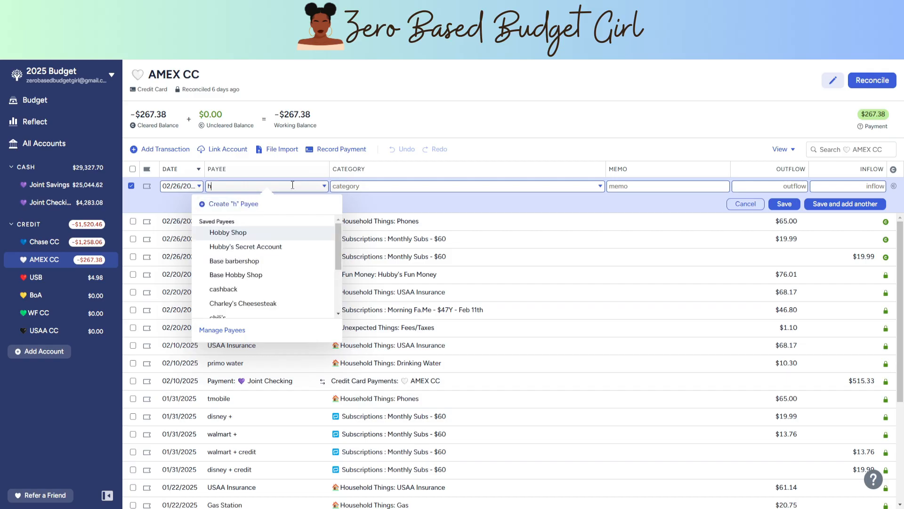
pyautogui.press('BackSpace')
pyautogui.write('Hertz')
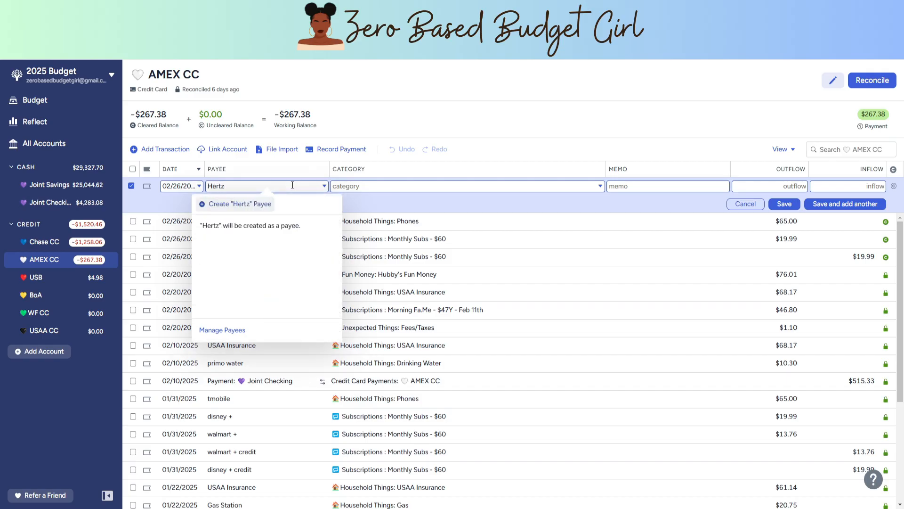
pyautogui.click(241, 204)
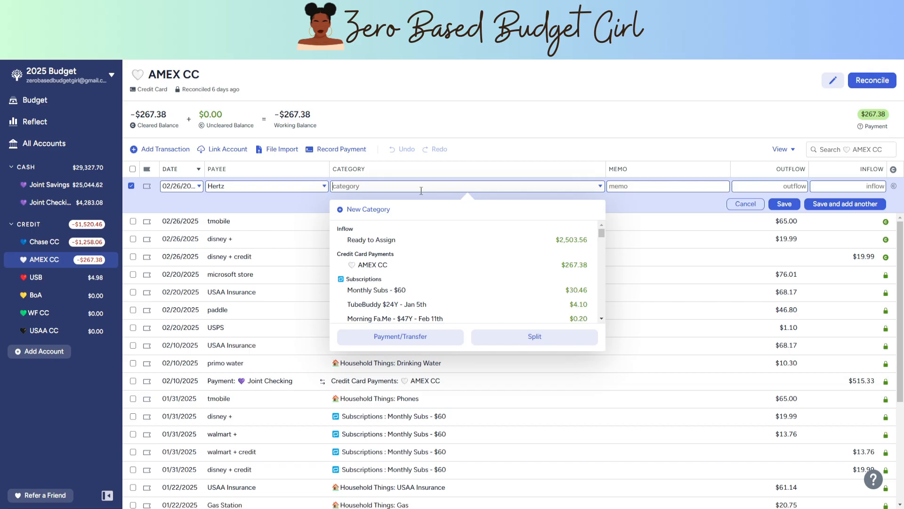
# Step: Assign the Hertz transaction to Travel: Planes & Trains with a $212.59 outflow, and save it as cleared
pyautogui.write('C')
pyautogui.press('BackSpace')
pyautogui.write('PLa')
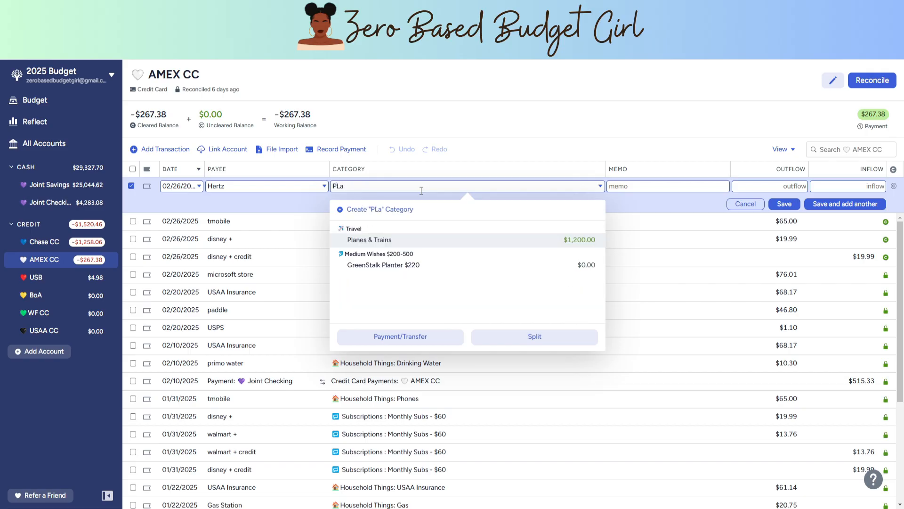
pyautogui.click(403, 241)
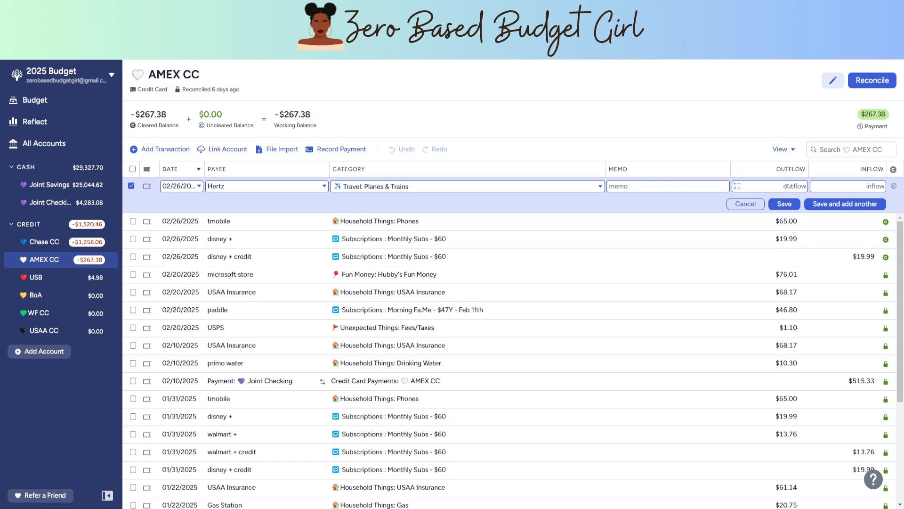
pyautogui.write('212.59')
pyautogui.click(893, 187)
pyautogui.click(784, 203)
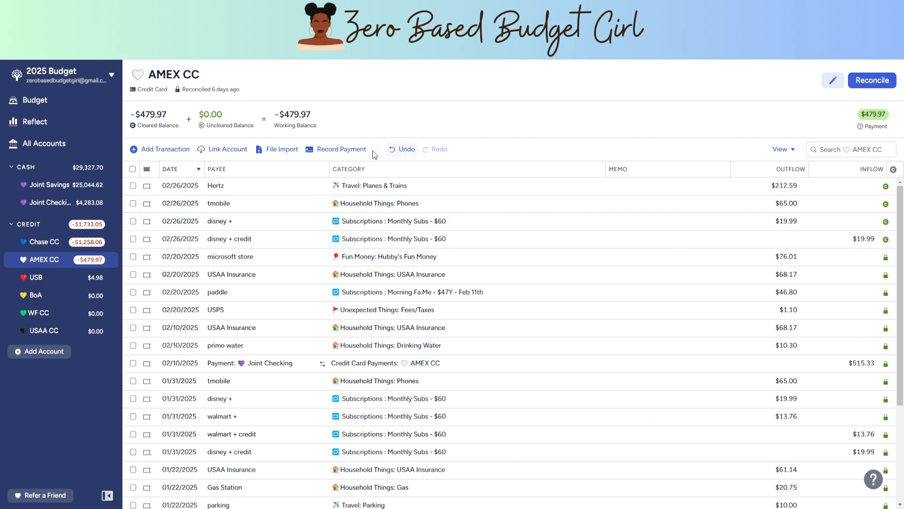
# Step: Start reconciling the AMEX CC account, and mark the 02/26/2025 Joint Checking payment in the USB account as cleared
pyautogui.moveTo(296, 124)
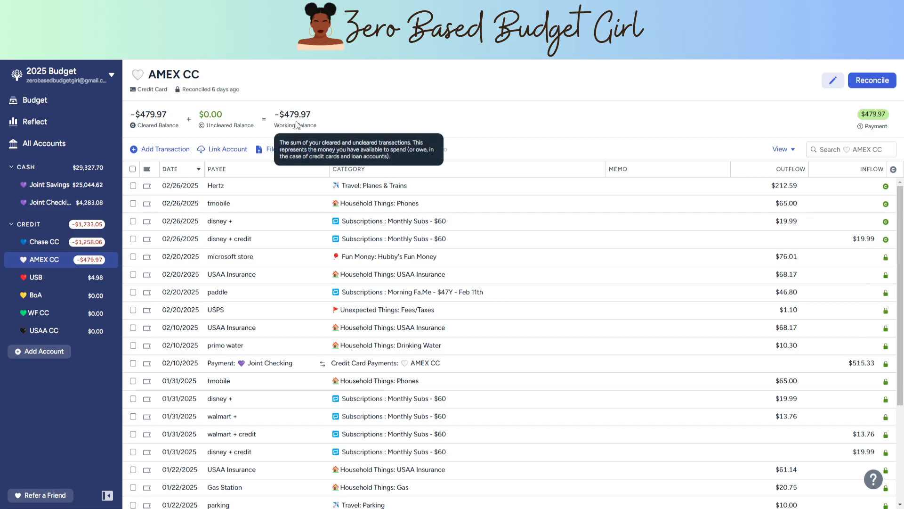
pyautogui.click(873, 80)
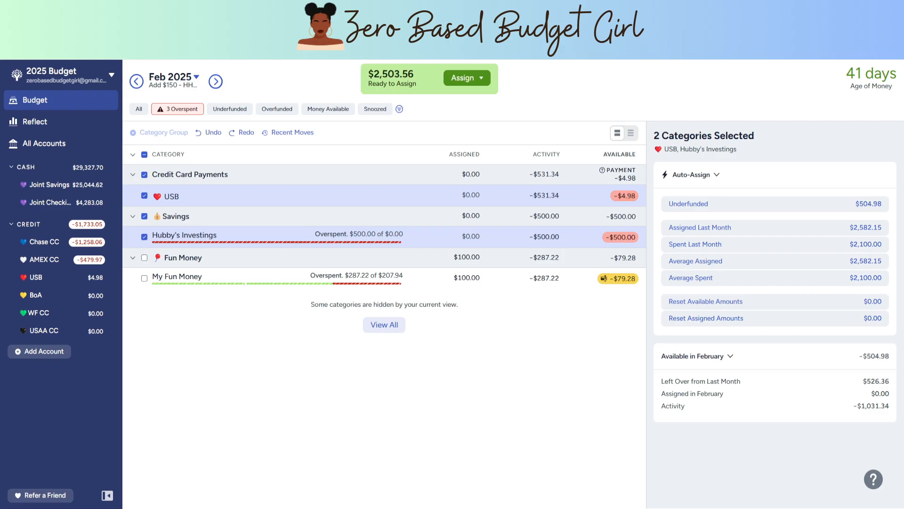
pyautogui.click(46, 278)
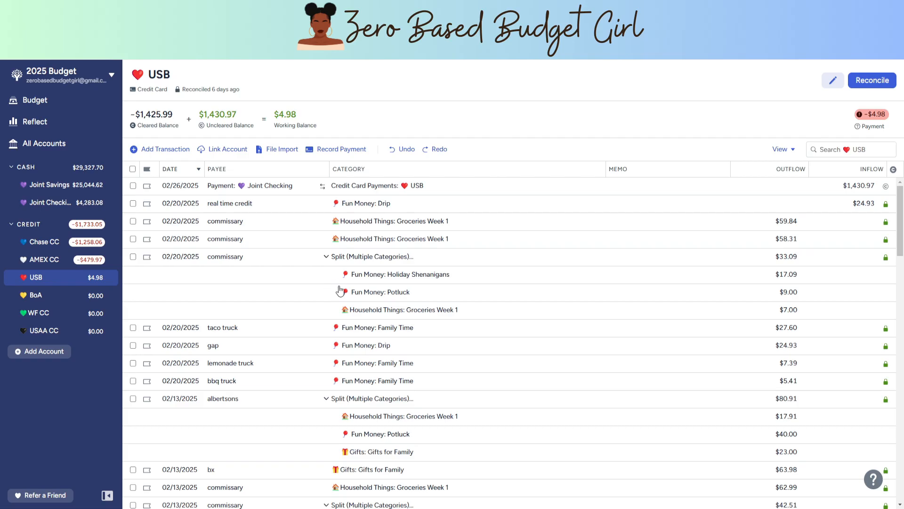
pyautogui.click(886, 186)
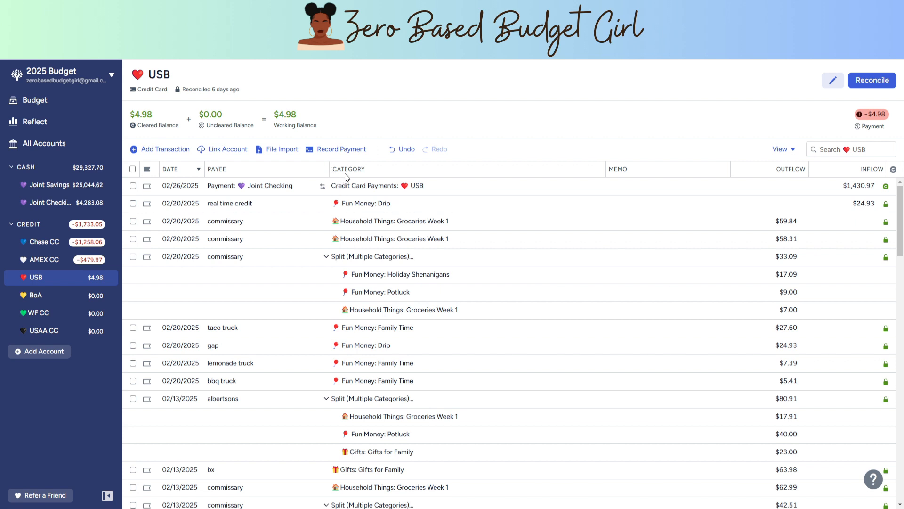
# Step: Add a transaction dated 02/26/2025 to the USB account with a new payee named Dunkin Baskin
pyautogui.click(162, 150)
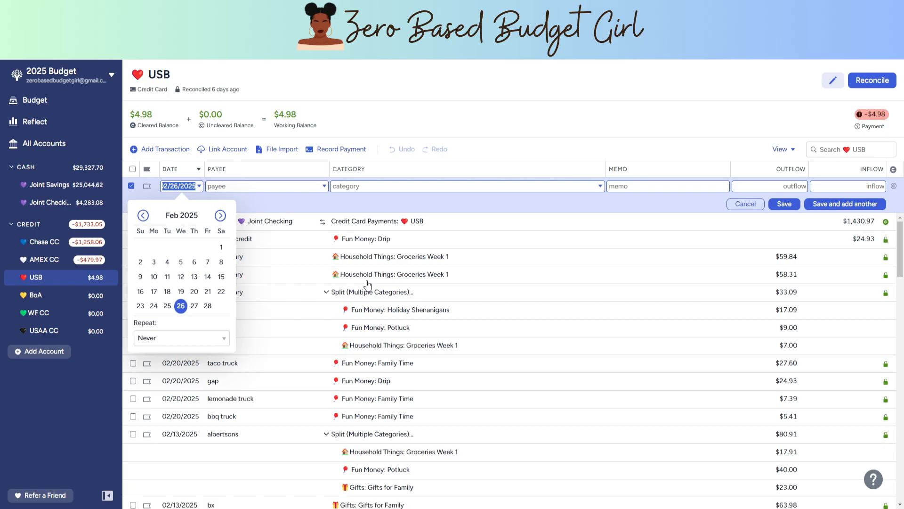
pyautogui.click(293, 185)
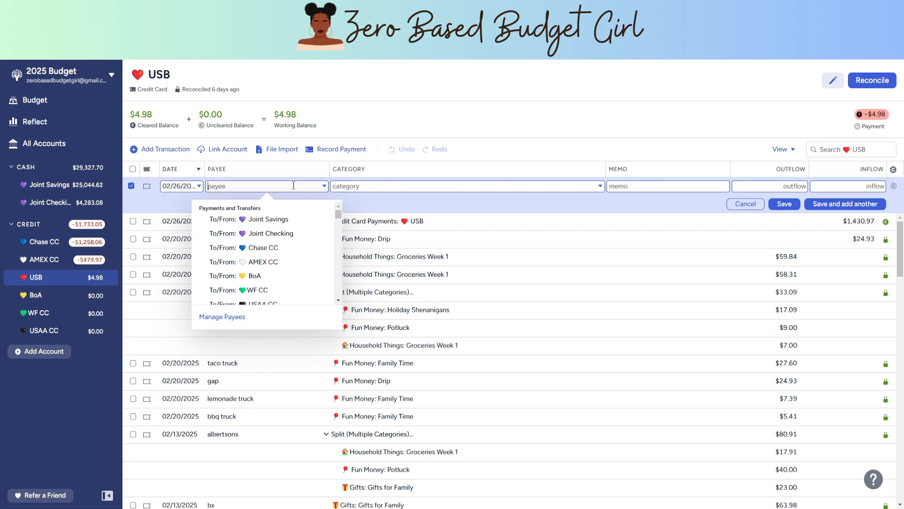
pyautogui.write('dunkin')
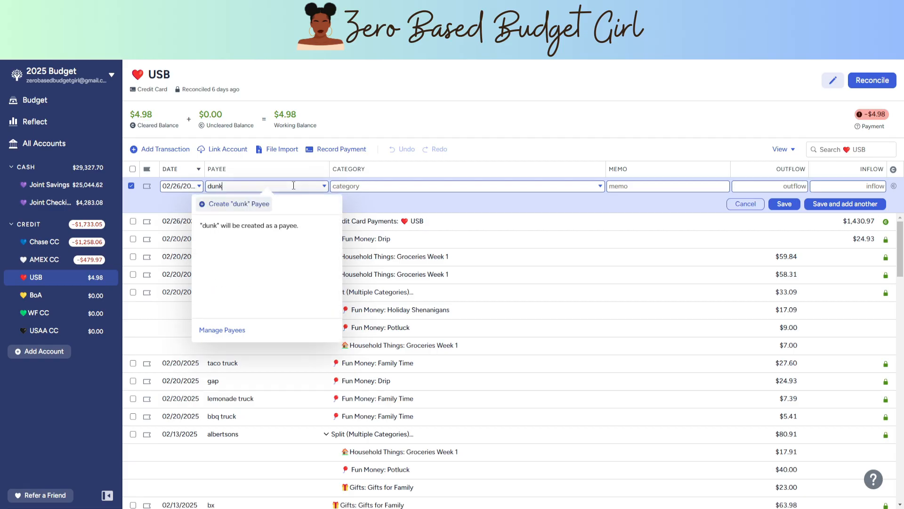
pyautogui.press('BackSpace')
pyautogui.press('BackSpace')
pyautogui.press('BackSpace')
pyautogui.press('BackSpace')
pyautogui.press('BackSpace')
pyautogui.press('BackSpace')
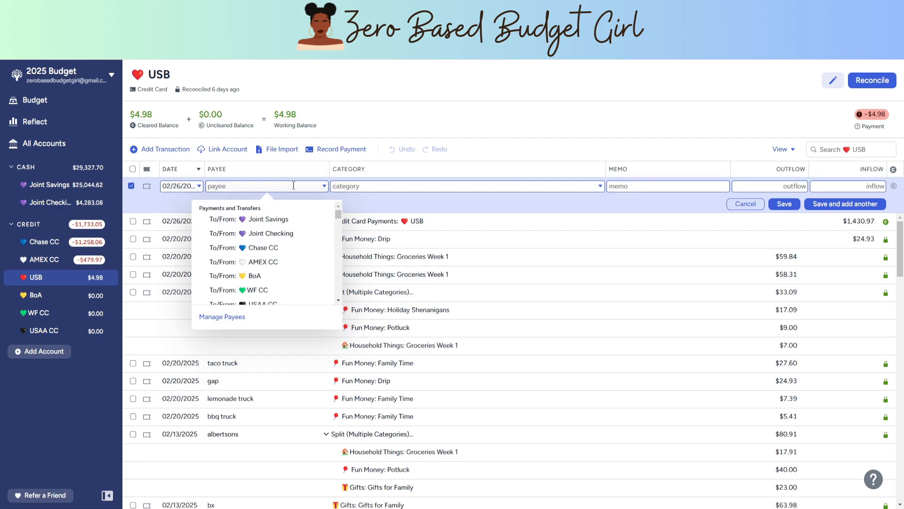
pyautogui.write('Dunkin')
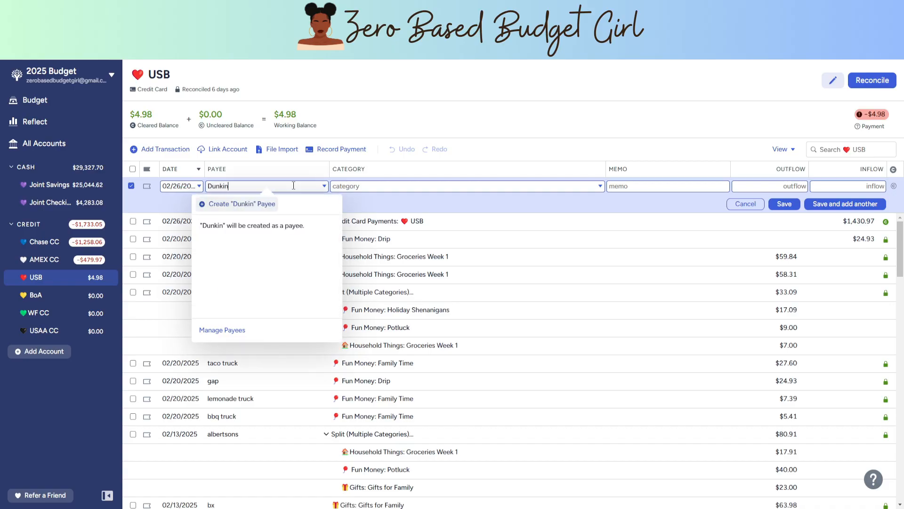
pyautogui.write(' Baskin')
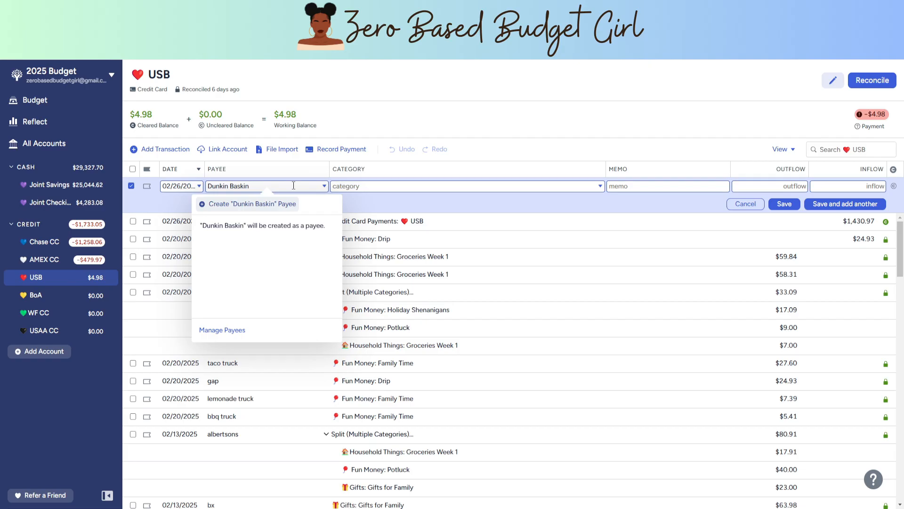
pyautogui.click(257, 204)
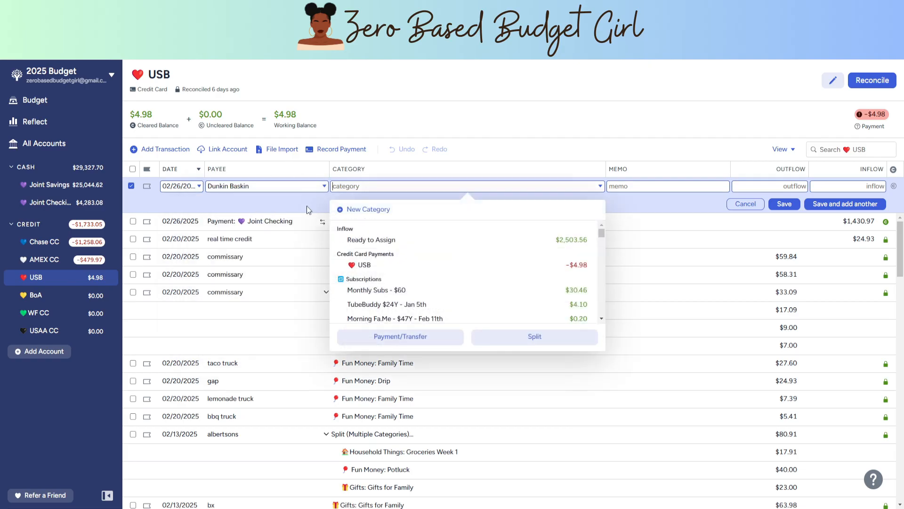
# Step: Assign the Dunkin Baskin purchase to Fun Money: My Fun Money at $4.98, and save it as cleared while starting another transaction
pyautogui.write('my')
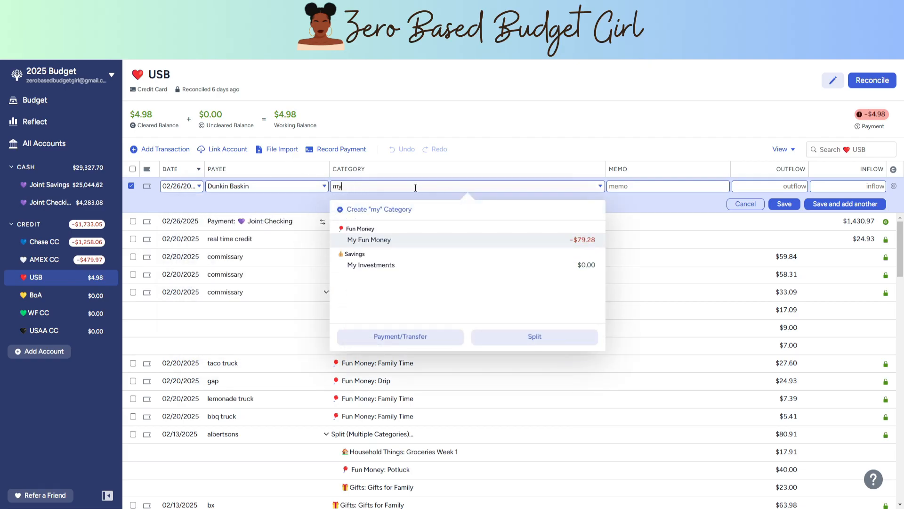
pyautogui.click(402, 240)
pyautogui.click(766, 185)
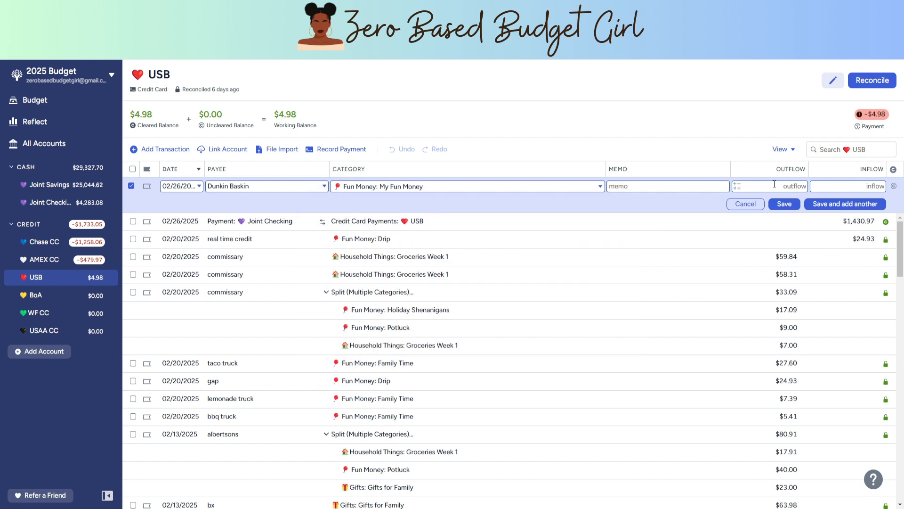
pyautogui.write('4.90')
pyautogui.press('BackSpace')
pyautogui.write('8')
pyautogui.press('Return')
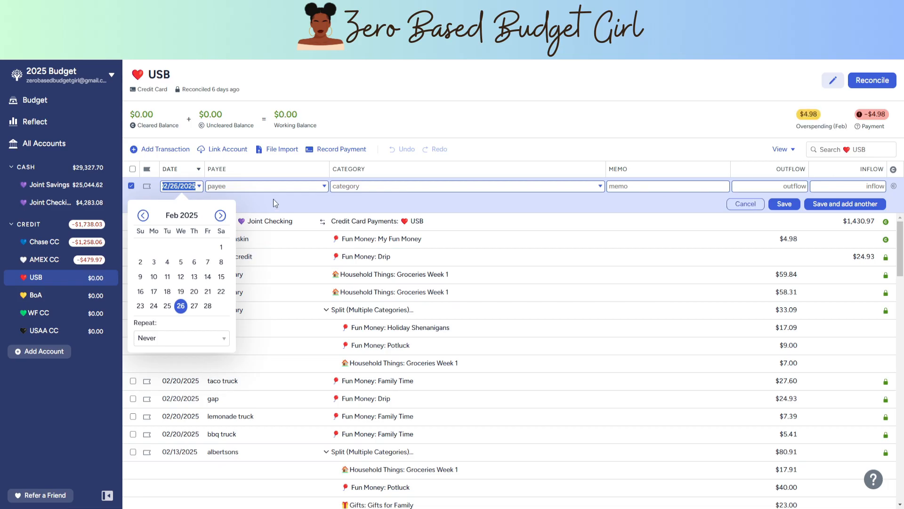
# Step: Record a cleared $3.99 Charley's Cheesesteak purchase under Fun Money: My Fun Money, and save it while starting another transaction
pyautogui.click(287, 188)
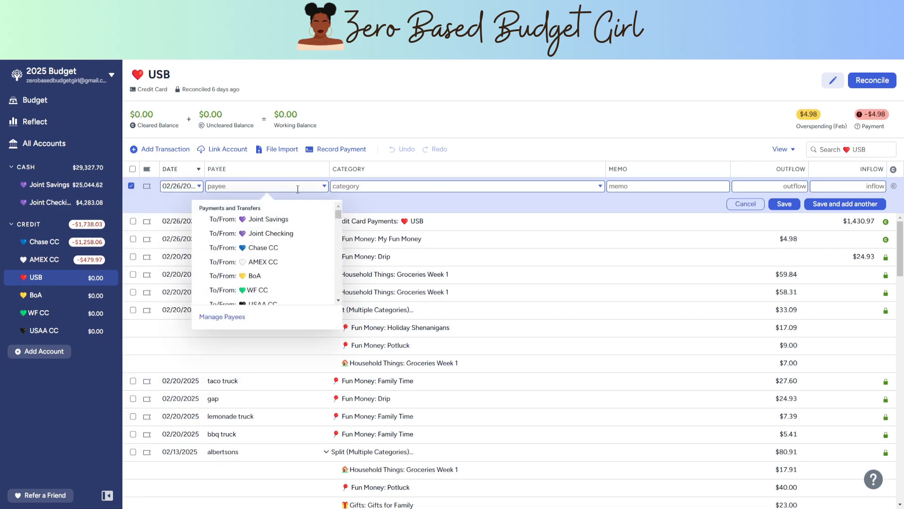
pyautogui.write('Charle')
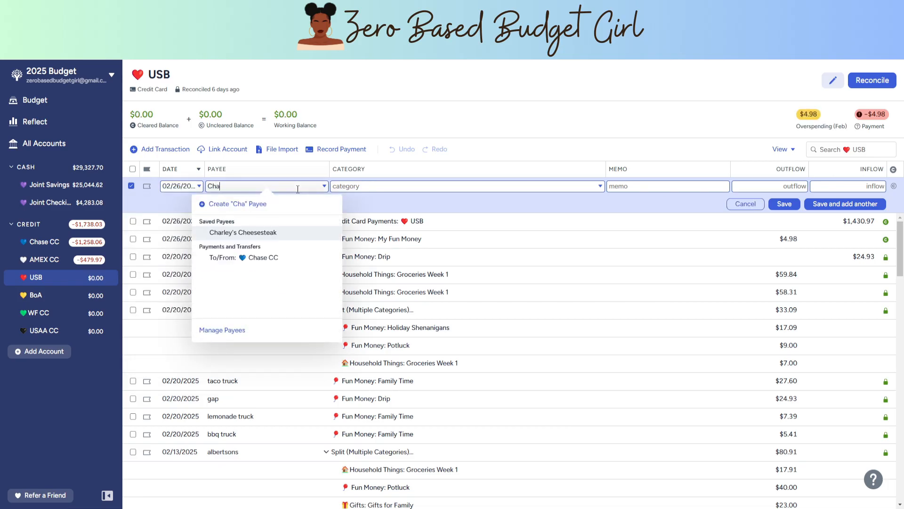
pyautogui.click(254, 232)
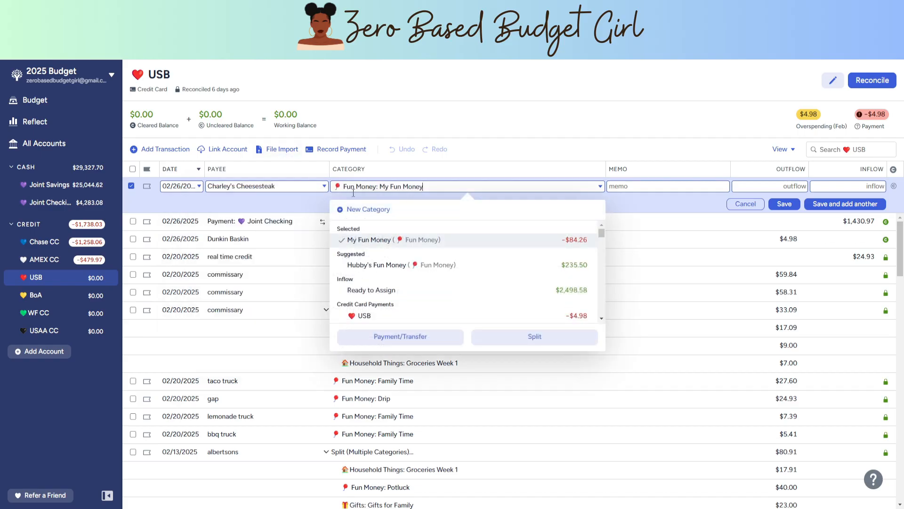
pyautogui.click(764, 189)
pyautogui.write('3.99')
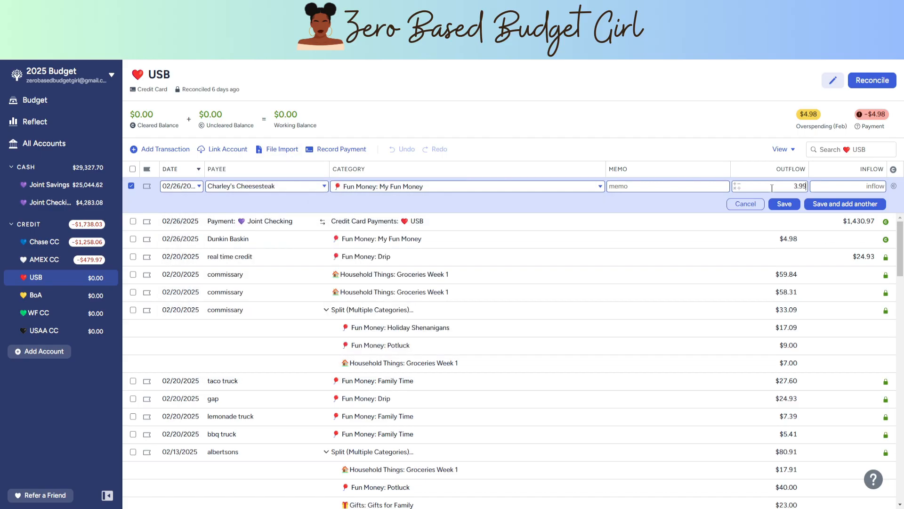
pyautogui.click(893, 186)
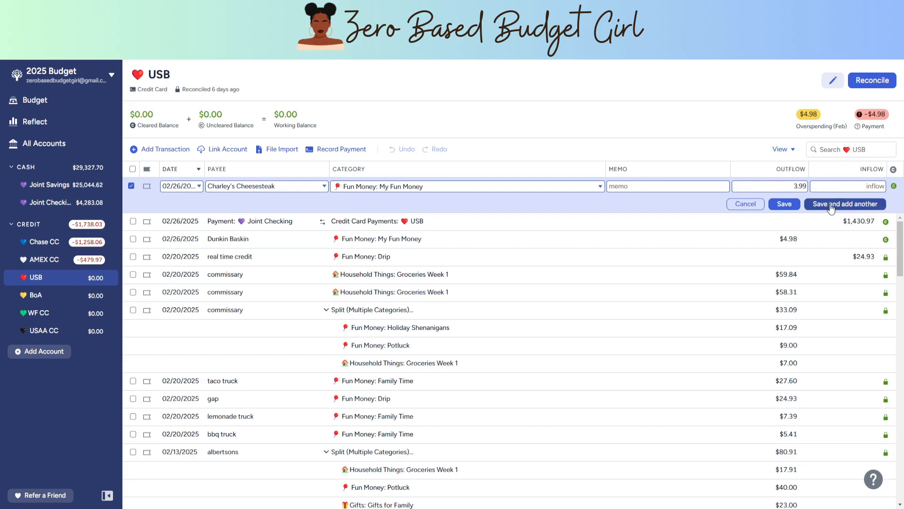
pyautogui.click(831, 205)
# Step: Record a cleared $4.86 Mc Donald's purchase under Fun Money: Dining Out, and save it while starting another transaction
pyautogui.click(277, 187)
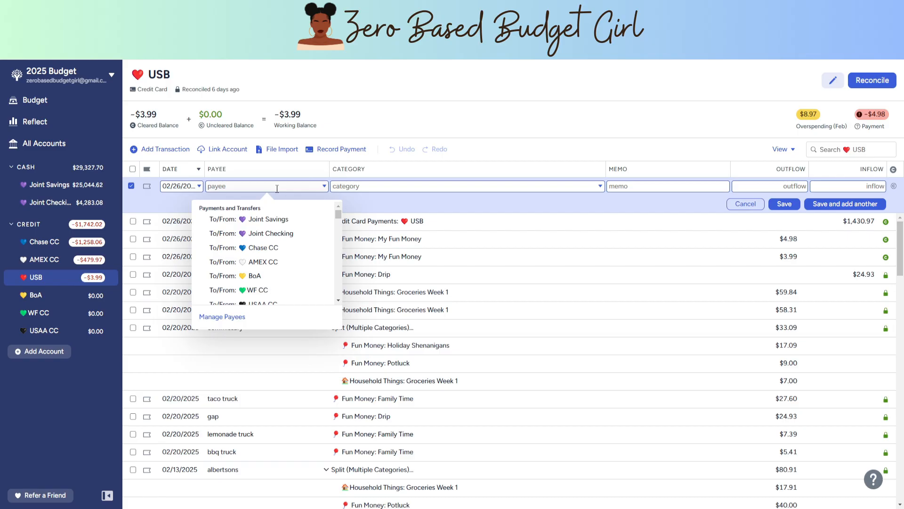
pyautogui.write('Mc')
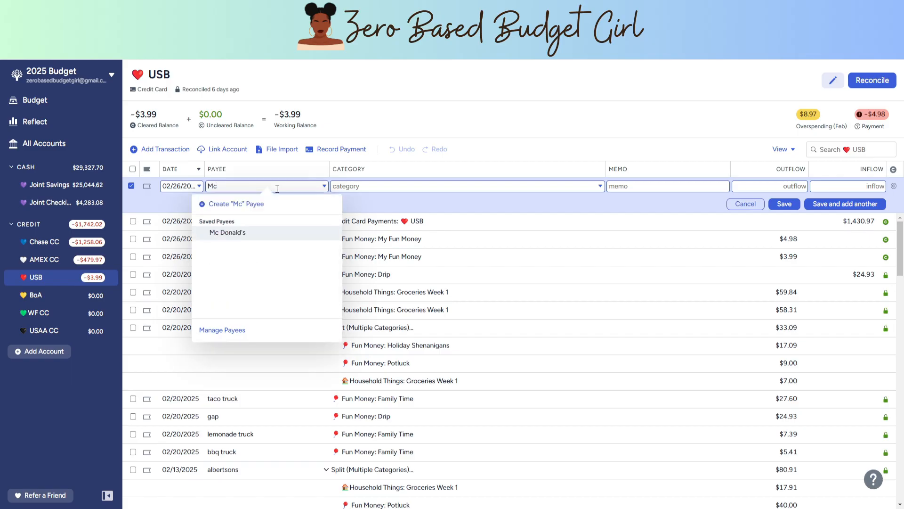
pyautogui.click(234, 233)
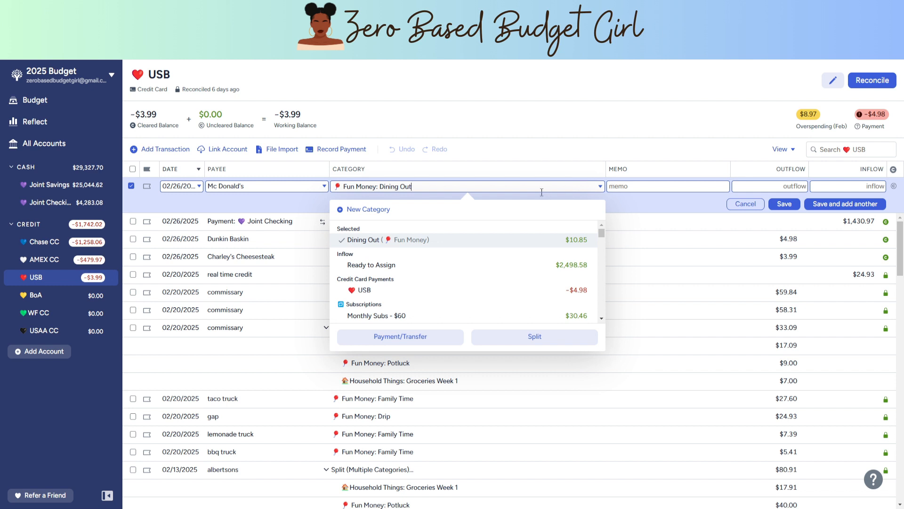
pyautogui.click(793, 184)
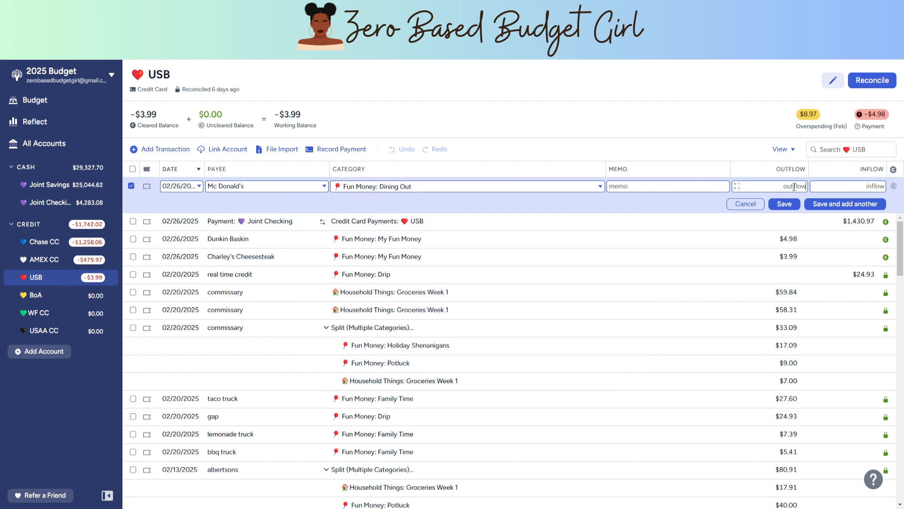
pyautogui.write('4.86')
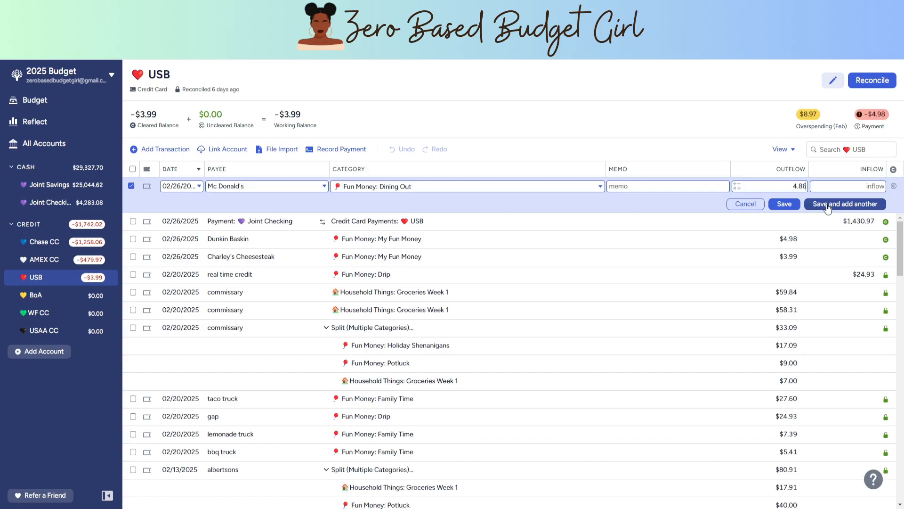
pyautogui.click(894, 186)
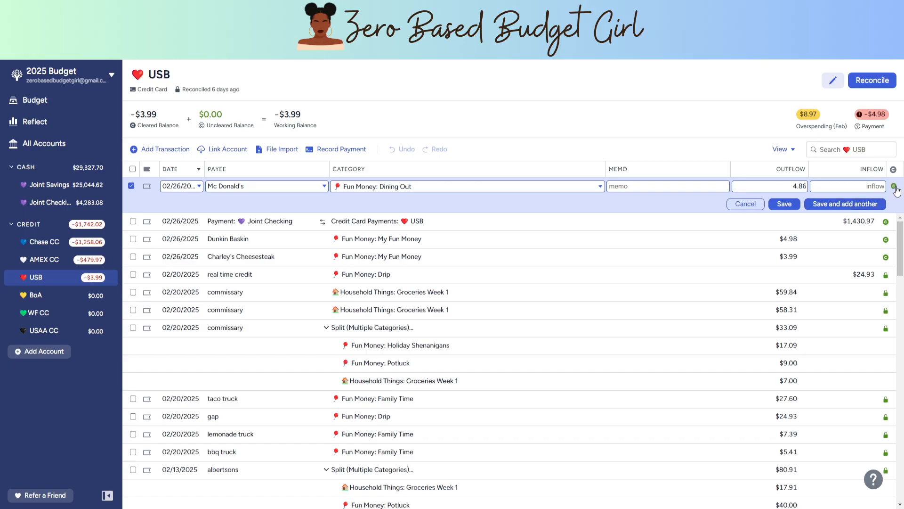
pyautogui.click(828, 213)
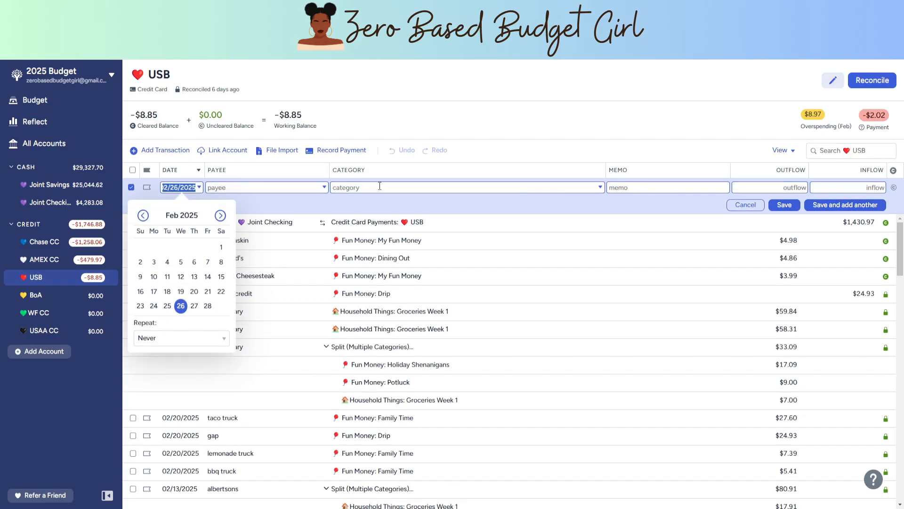
# Step: Create a new payee named Cafe for the new 02/26/2025 USB transaction
pyautogui.click(312, 188)
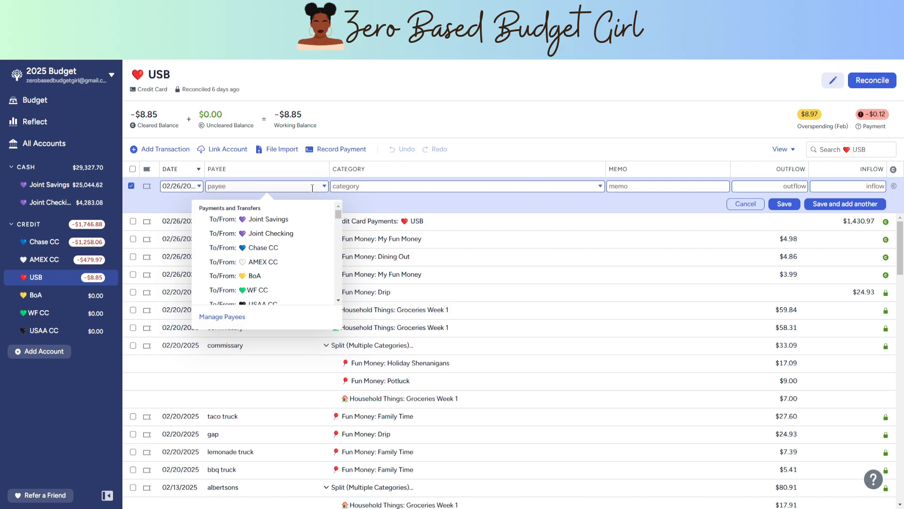
pyautogui.write('cafe')
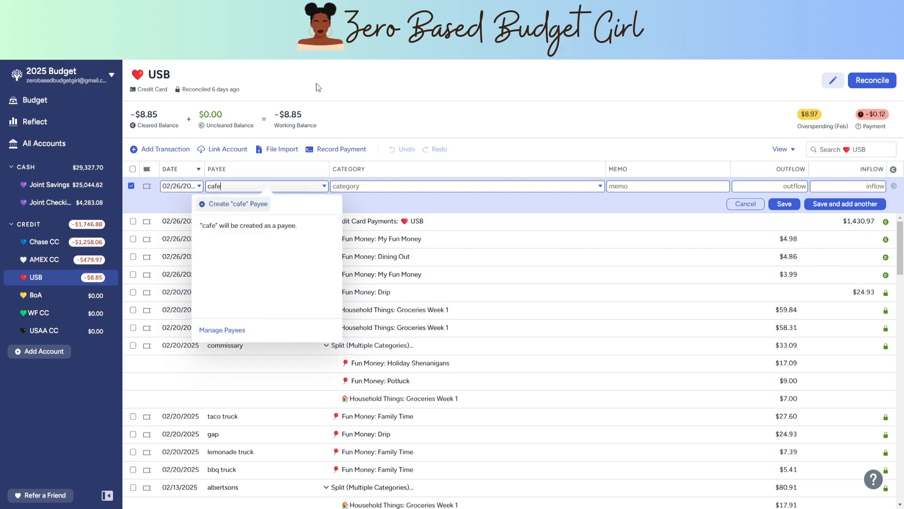
pyautogui.moveTo(242, 188); pyautogui.dragTo(201, 188)
pyautogui.write('Cafe')
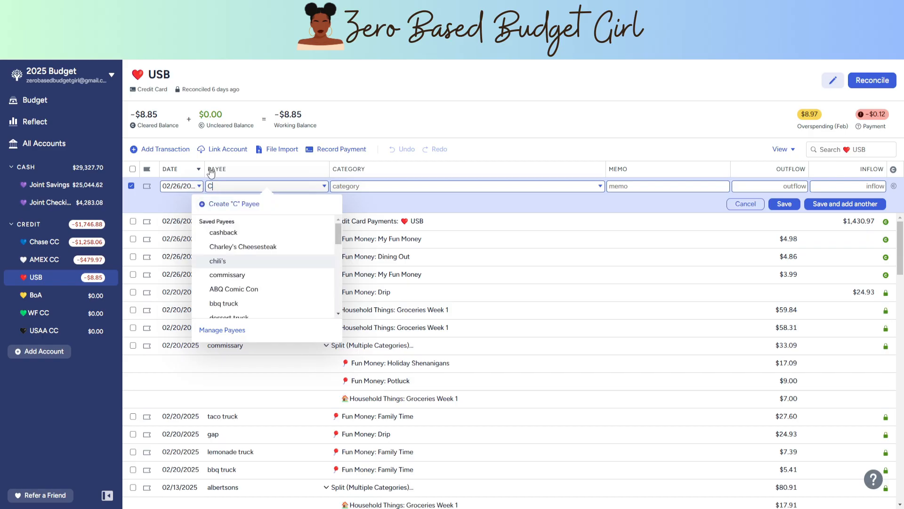
pyautogui.click(238, 204)
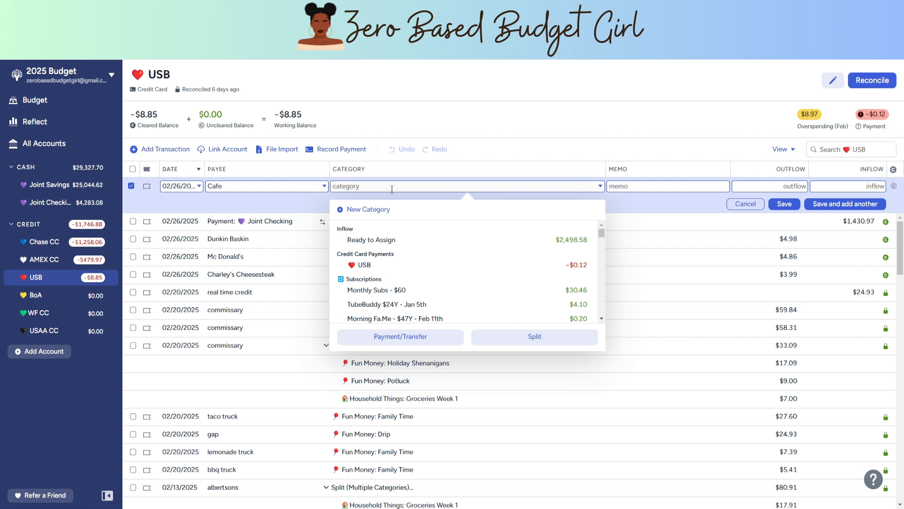
# Step: Assign the Cafe purchase to Fun Money: My Fun Money at $6.49, and save it as cleared while starting another transaction
pyautogui.write('my')
pyautogui.click(401, 242)
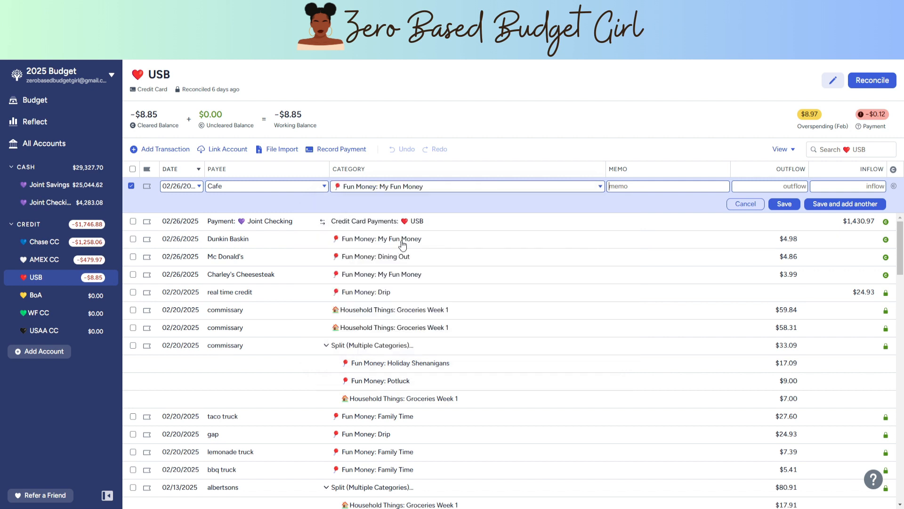
pyautogui.click(790, 187)
pyautogui.write('6.49')
pyautogui.click(893, 186)
pyautogui.click(823, 208)
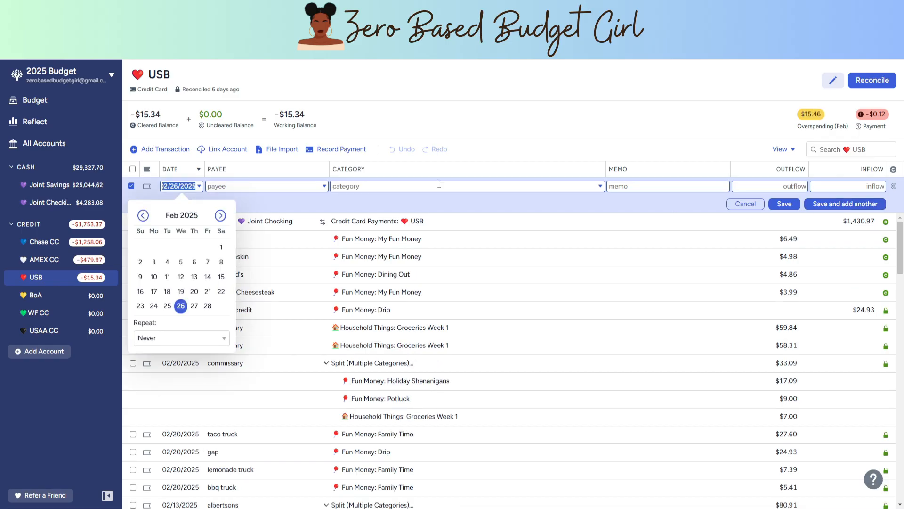
# Step: Record a cleared $9.32 commissary purchase under Household Things: Groceries Week 1, and save it while starting another transaction
pyautogui.click(283, 189)
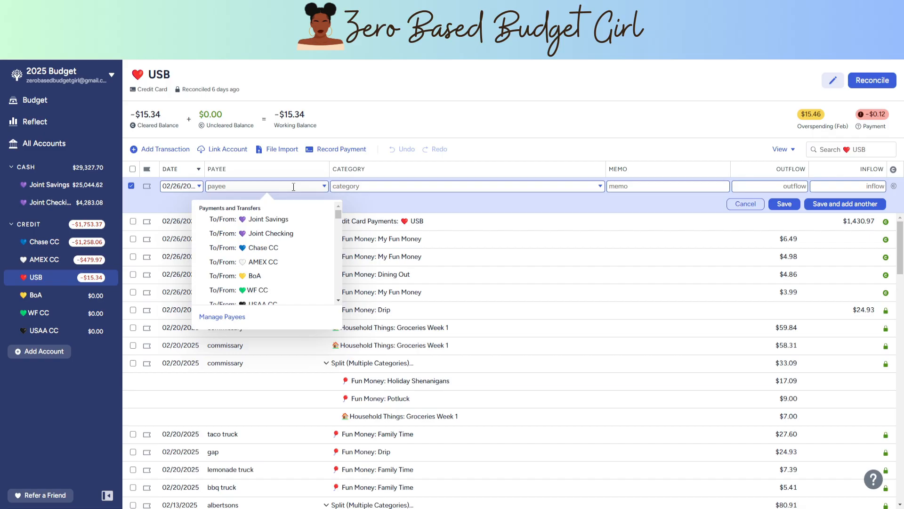
pyautogui.write('comm')
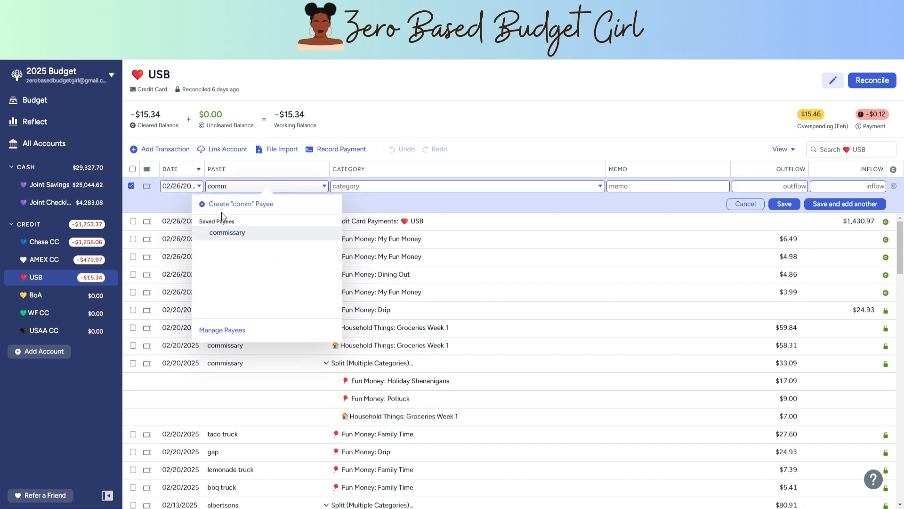
pyautogui.click(227, 233)
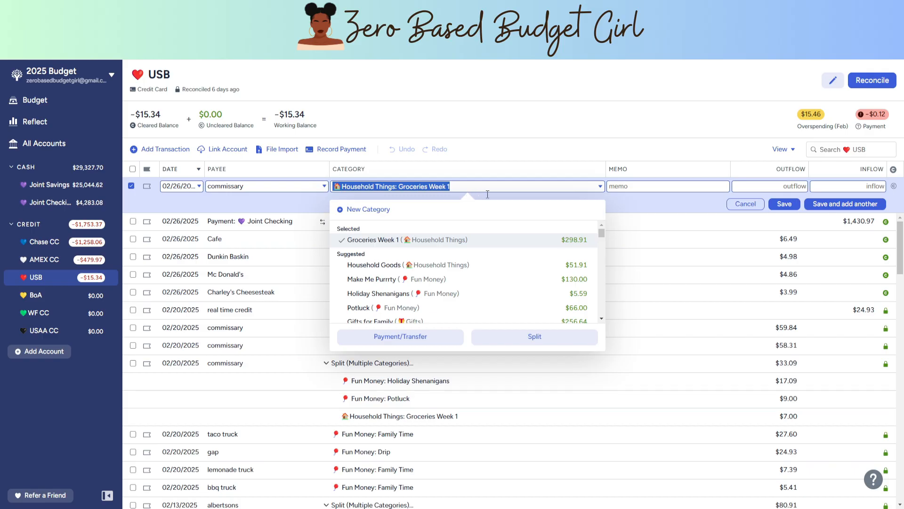
pyautogui.click(789, 185)
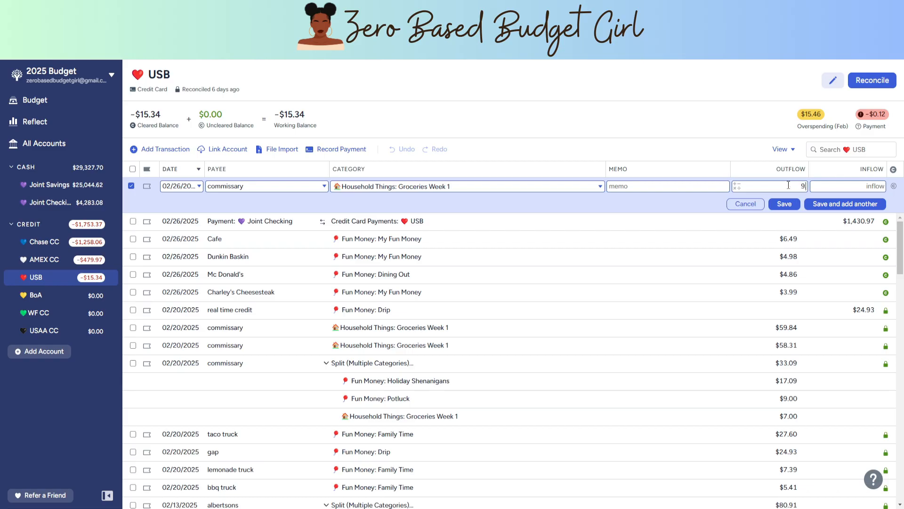
pyautogui.write('.32')
pyautogui.press('Return')
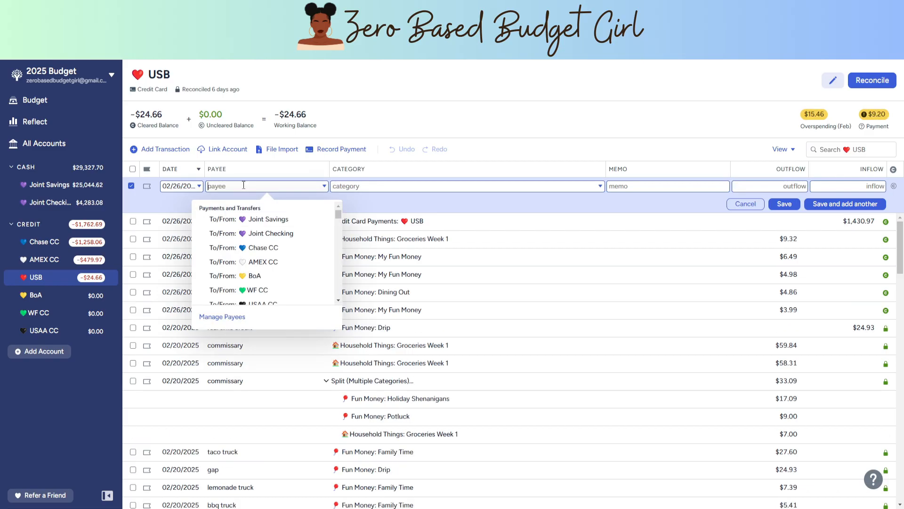
# Step: Record a cleared $20.16 purchase from a new payee named dominos under Fun Money: Dining Out, and save it while starting another transaction
pyautogui.write('domi')
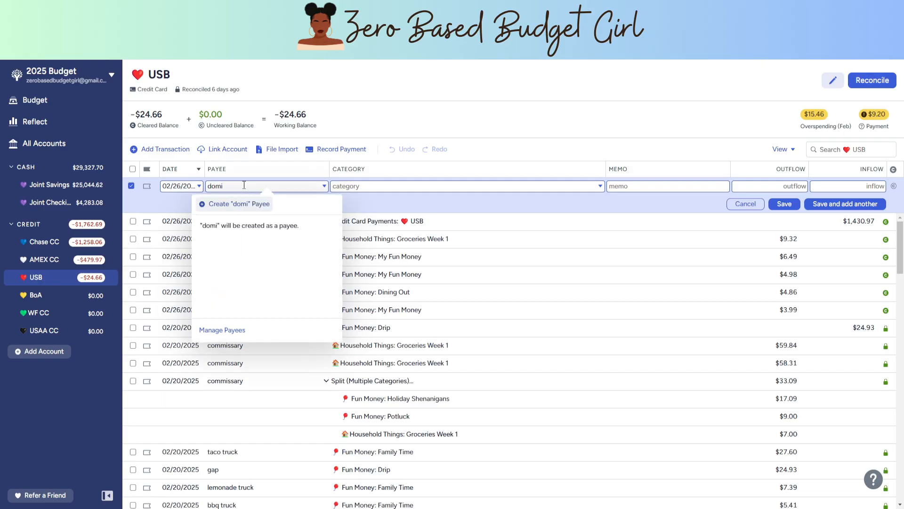
pyautogui.write('nos')
pyautogui.click(241, 206)
pyautogui.write('di')
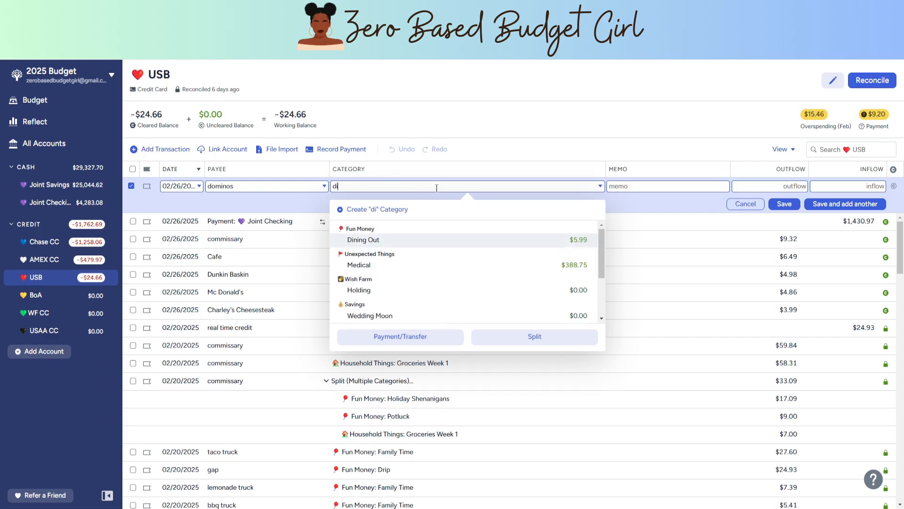
pyautogui.click(794, 188)
pyautogui.write('20.16')
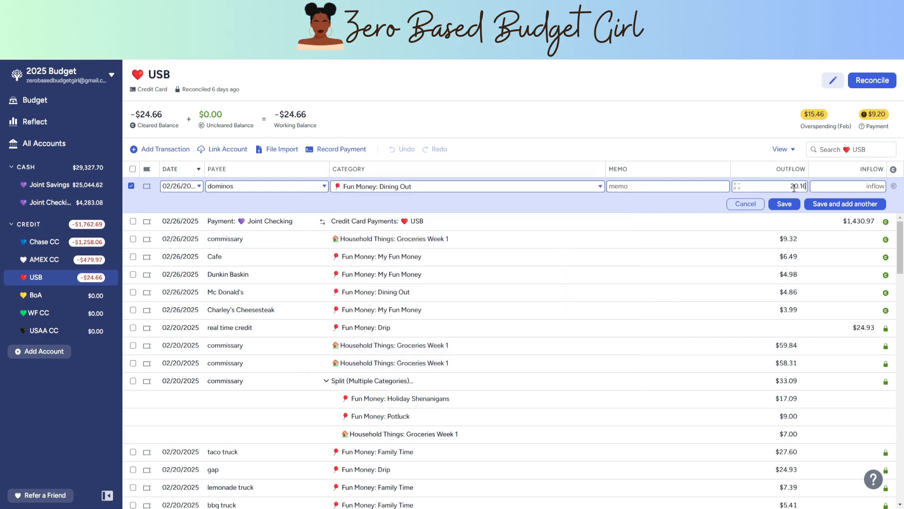
pyautogui.click(893, 186)
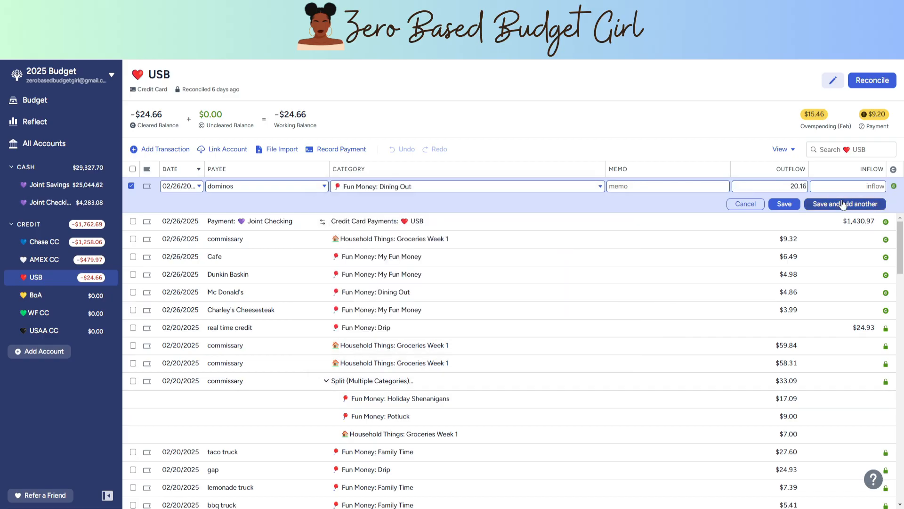
pyautogui.click(820, 204)
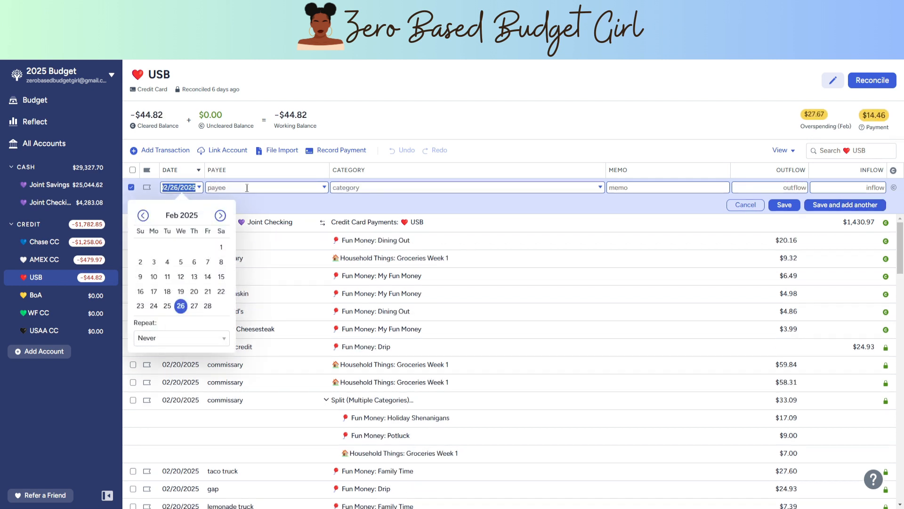
# Step: Record a cleared $33.57 Cafe purchase under Fun Money: Dining Out, and save it while starting another transaction
pyautogui.click(257, 187)
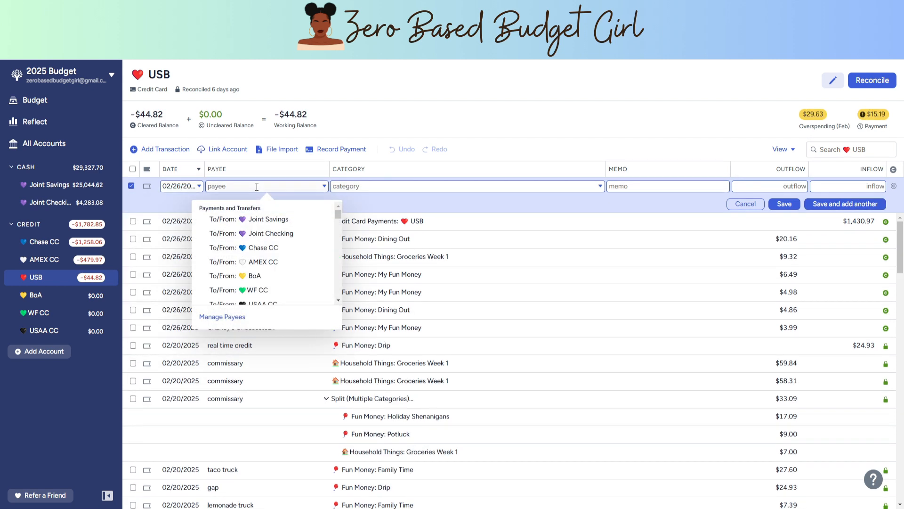
pyautogui.write('Cafe')
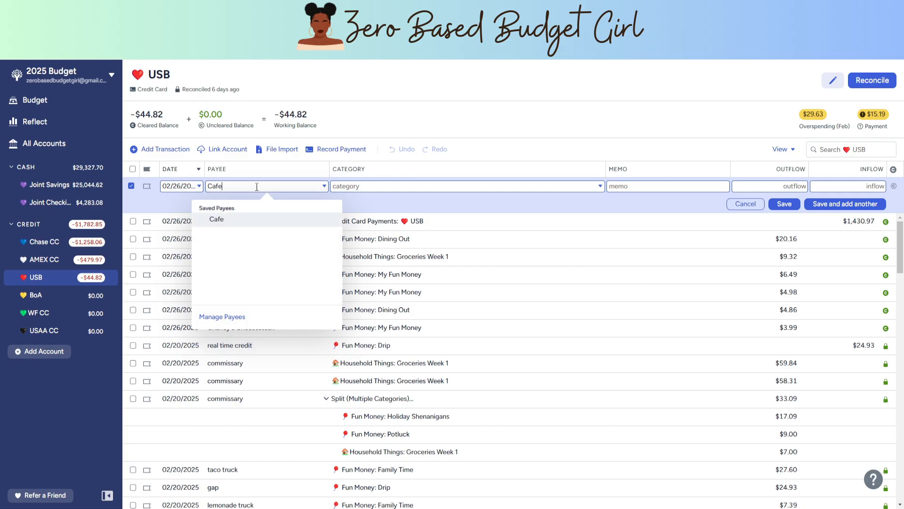
pyautogui.click(232, 224)
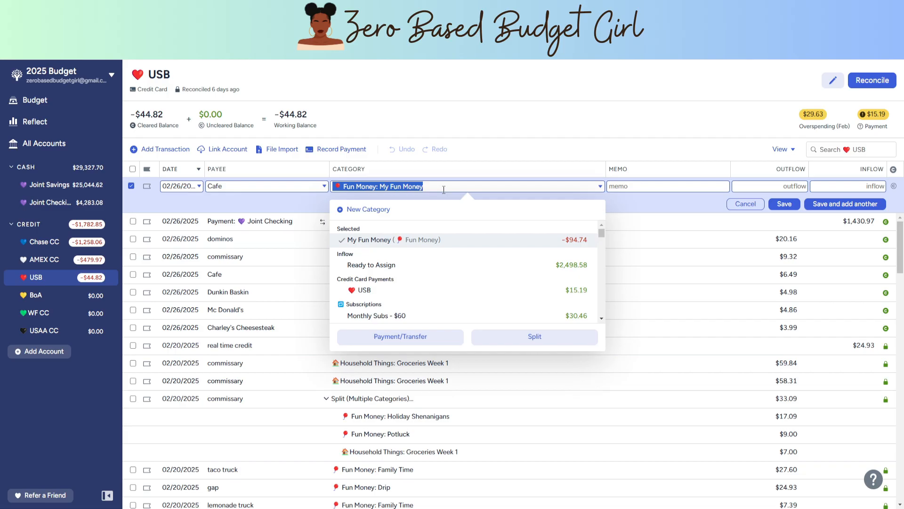
pyautogui.write('din')
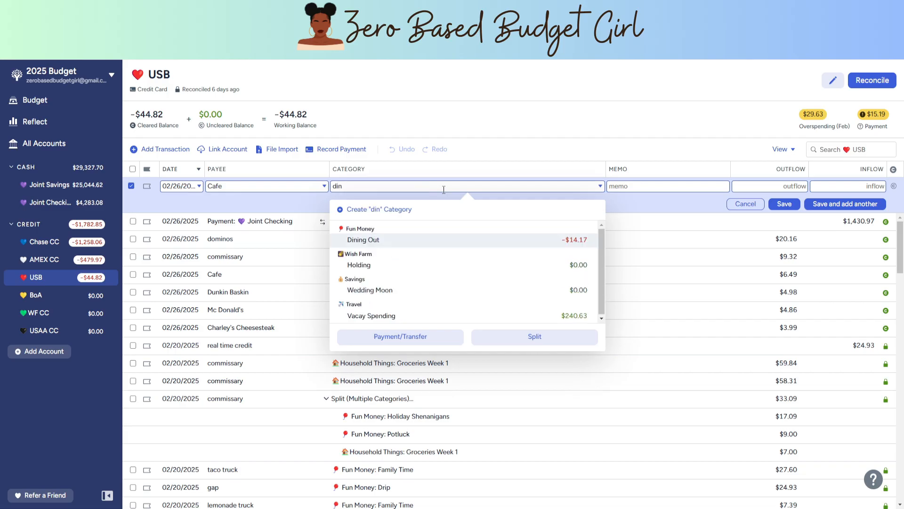
pyautogui.click(424, 239)
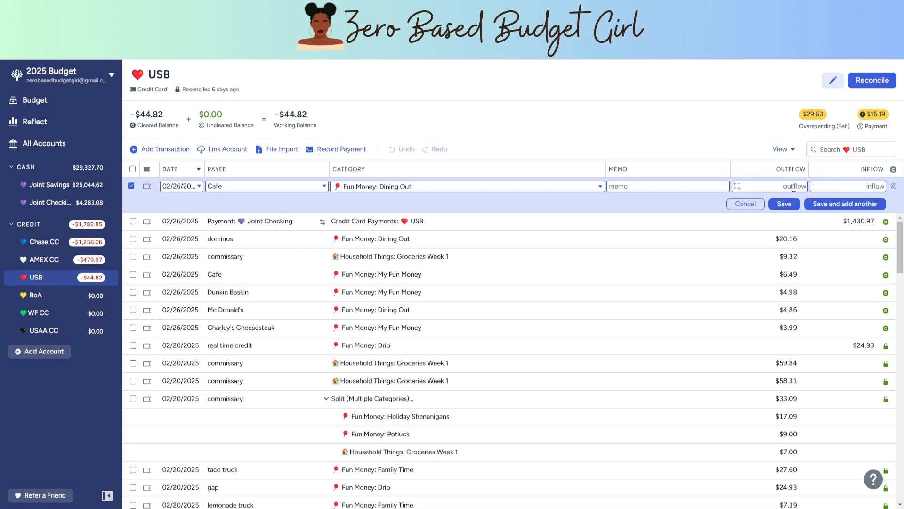
pyautogui.write('3.57')
pyautogui.click(845, 204)
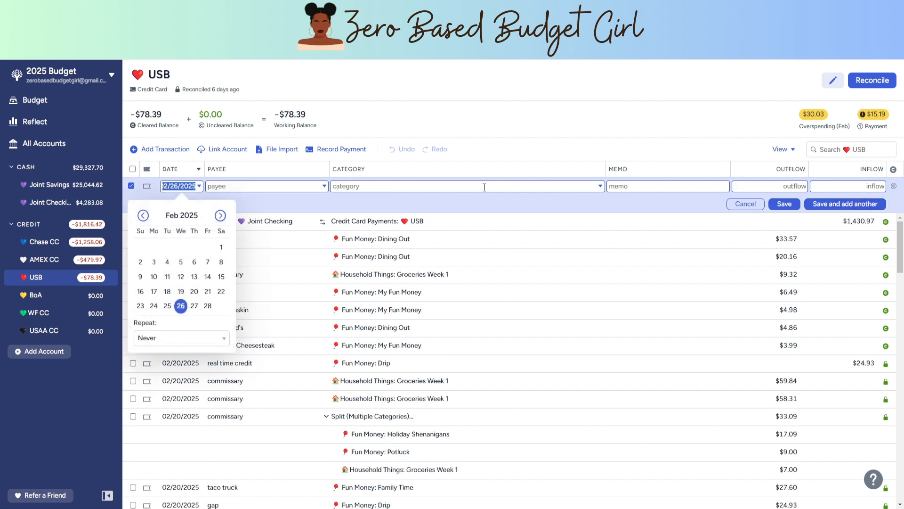
# Step: Record a cleared $86.29 commissary purchase under Household Things: Groceries Week 1, and save it while starting another transaction
pyautogui.click(277, 187)
pyautogui.write('comm')
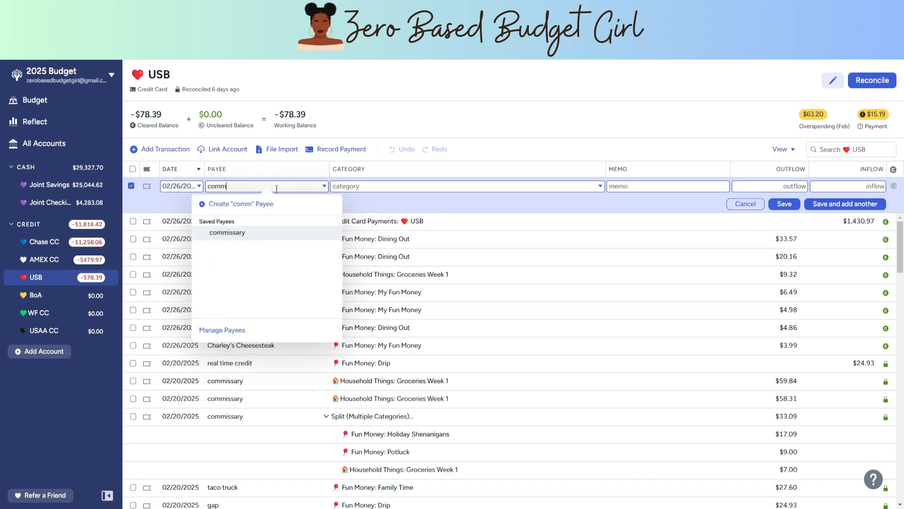
pyautogui.click(273, 234)
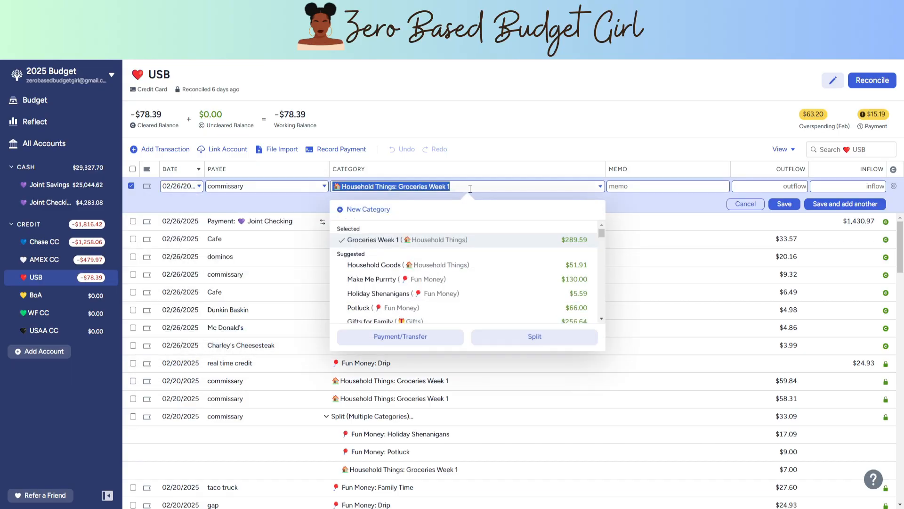
pyautogui.click(781, 185)
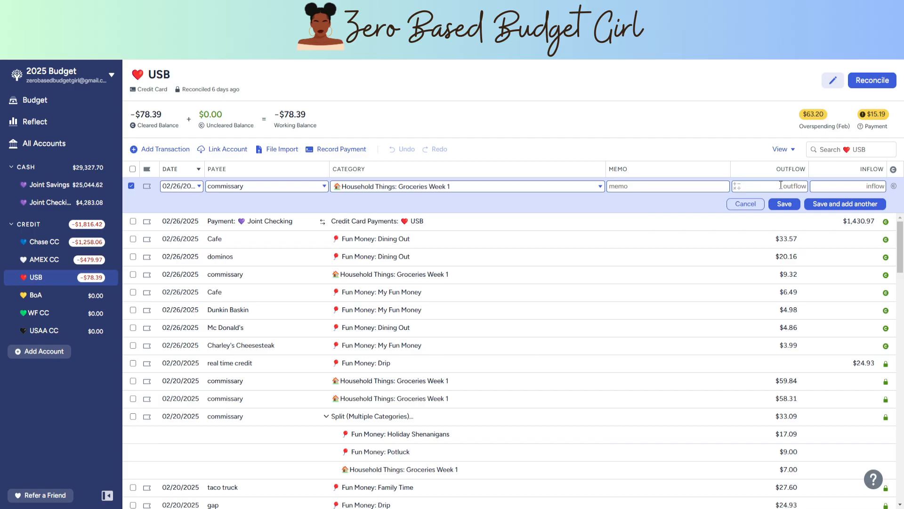
pyautogui.write('86.29')
pyautogui.click(894, 186)
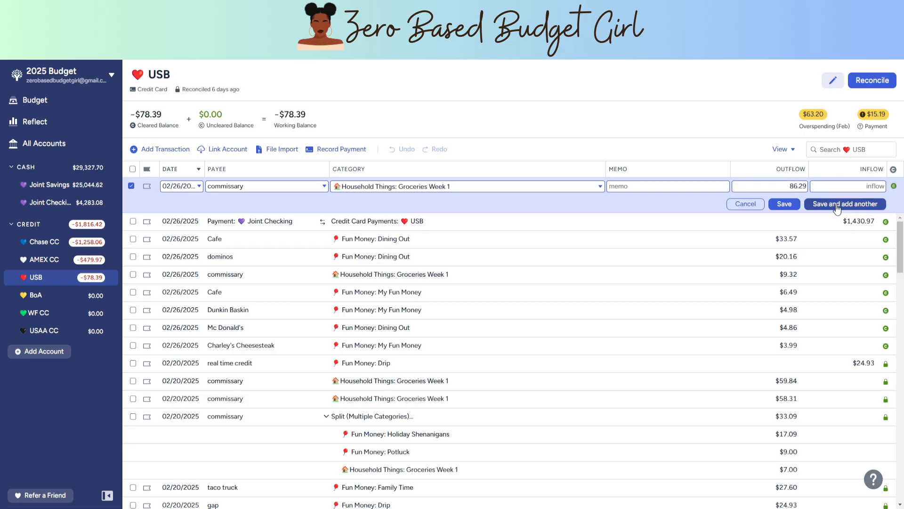
pyautogui.click(837, 204)
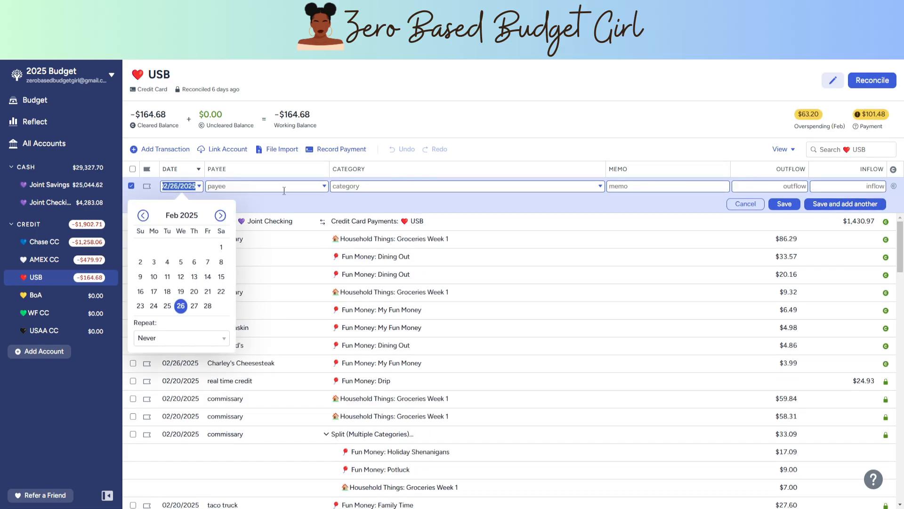
# Step: Record a cleared $37.19 commissary purchase under Household Things: Groceries Week 1, and save it while starting another transaction
pyautogui.click(284, 190)
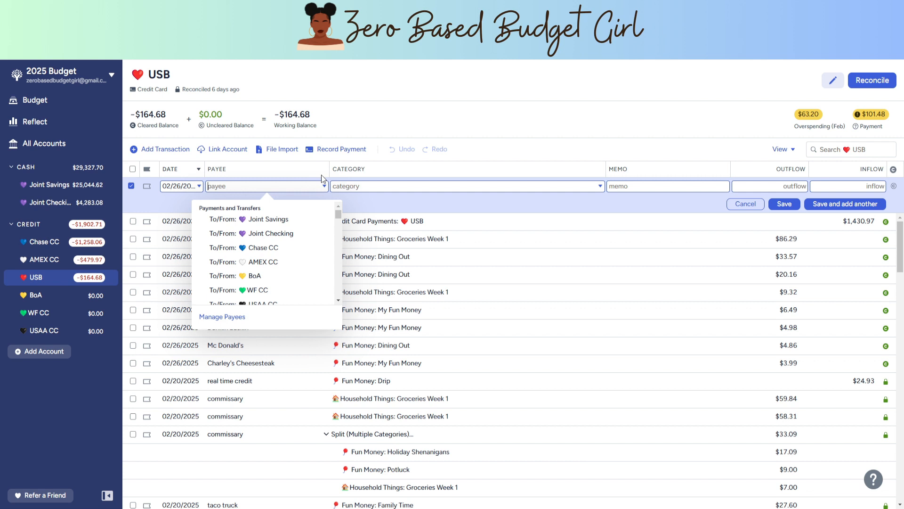
pyautogui.write('comm')
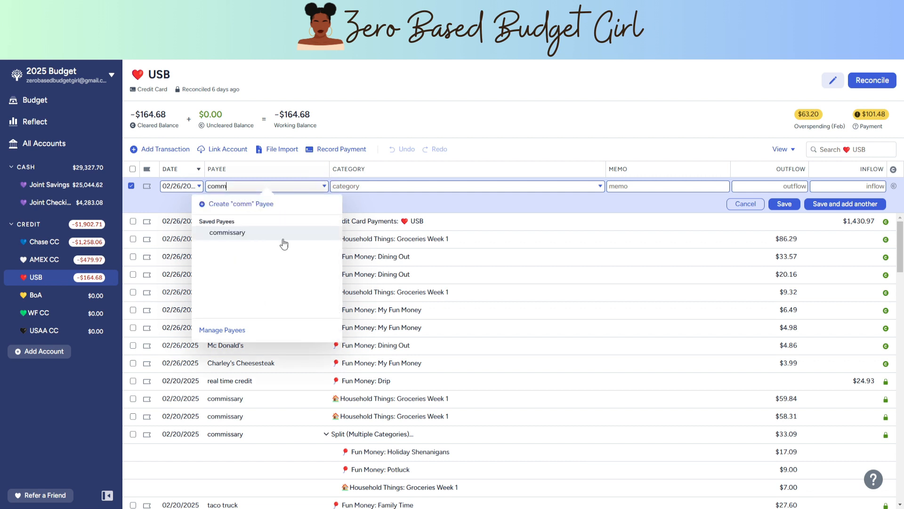
pyautogui.click(283, 241)
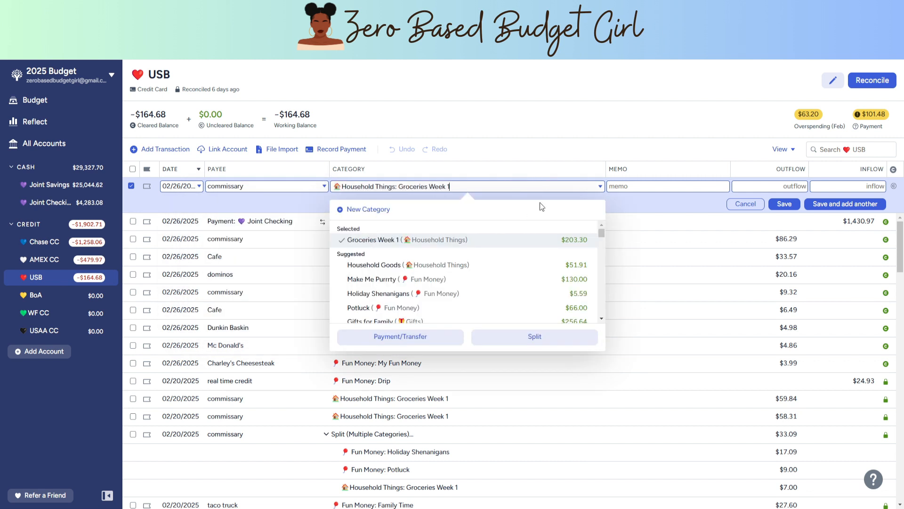
pyautogui.click(785, 192)
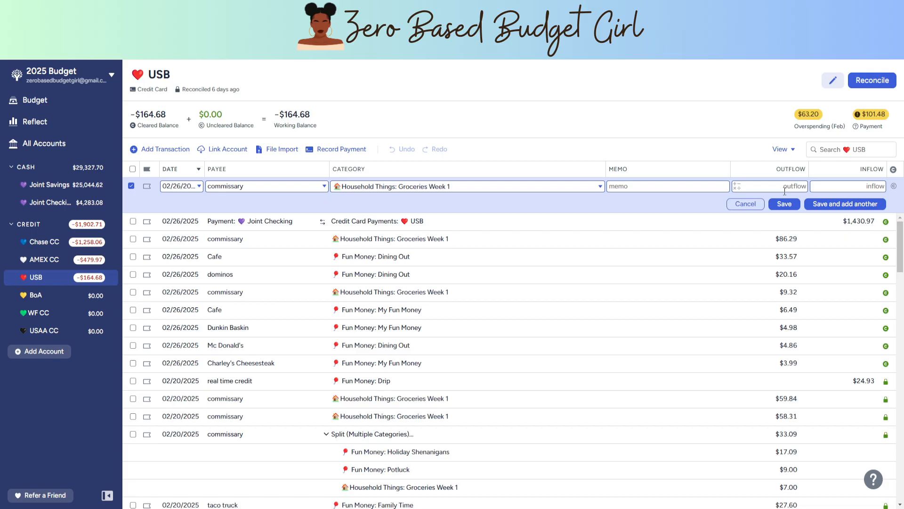
pyautogui.write('37.19')
pyautogui.click(894, 186)
pyautogui.click(836, 208)
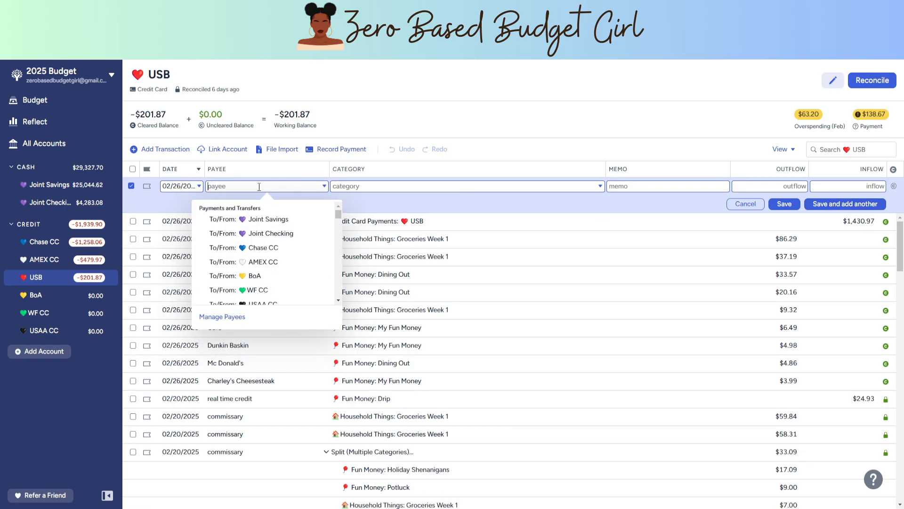
# Step: Discard the blank transaction row and reconcile the USB account, accepting the shown balance as correct
pyautogui.press('Escape')
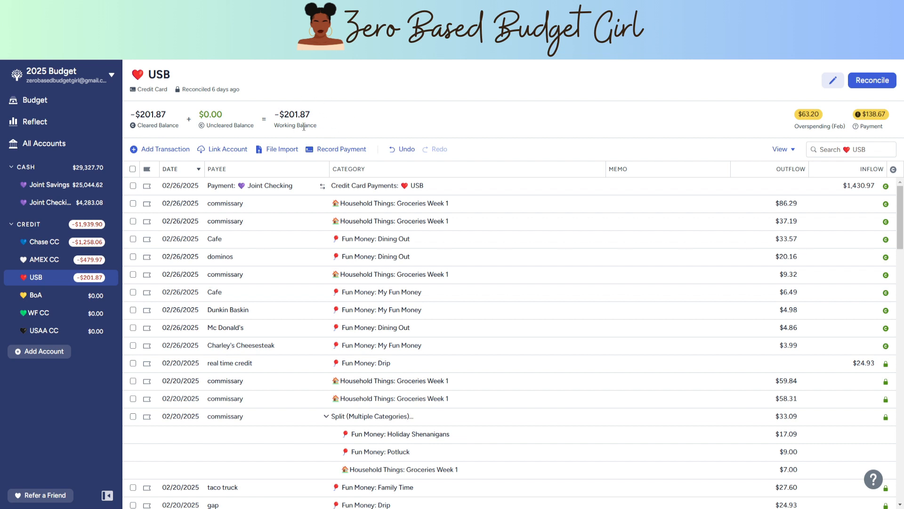
pyautogui.click(872, 80)
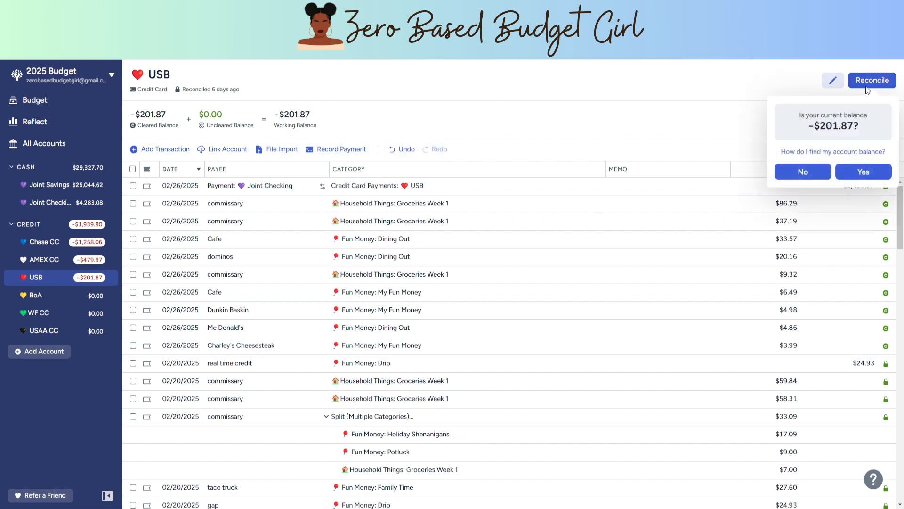
pyautogui.click(865, 172)
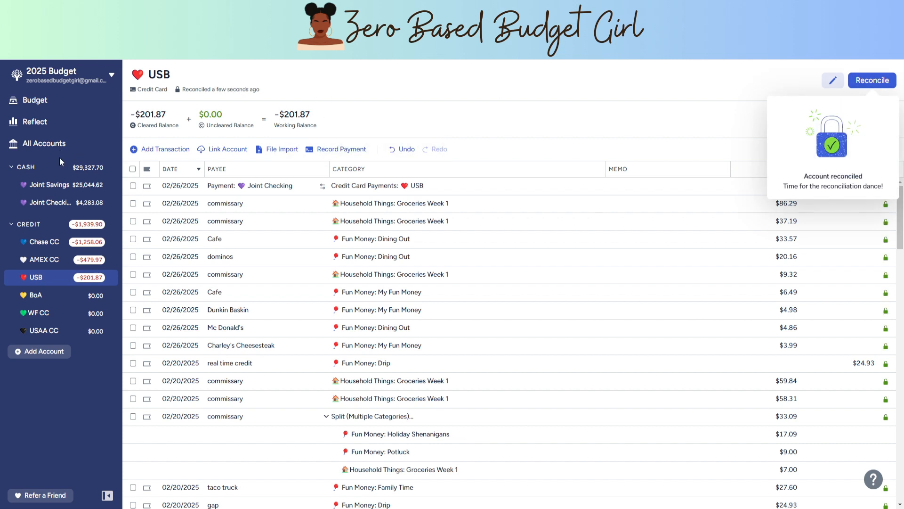
# Step: Return to the February 2025 budget and cover the overspending in Hubby's Investings from Inflow: Ready to Assign
pyautogui.click(38, 105)
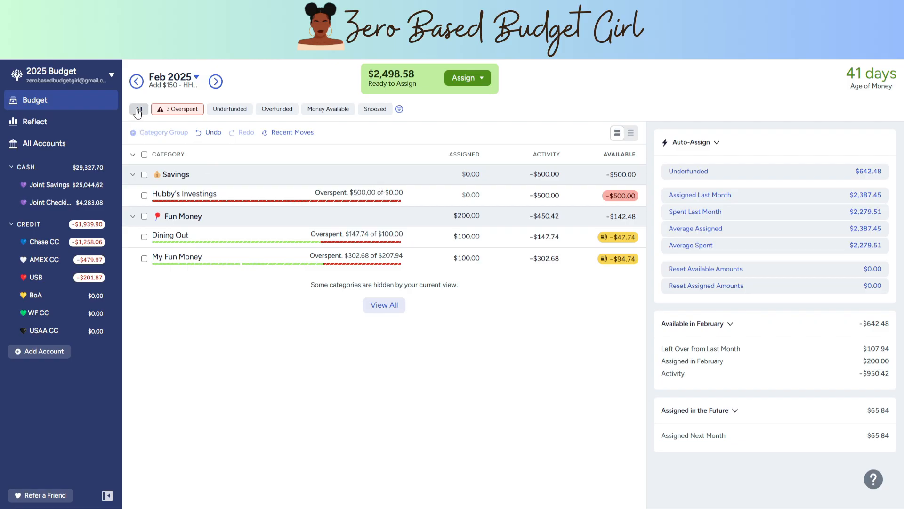
pyautogui.click(136, 81)
pyautogui.click(215, 82)
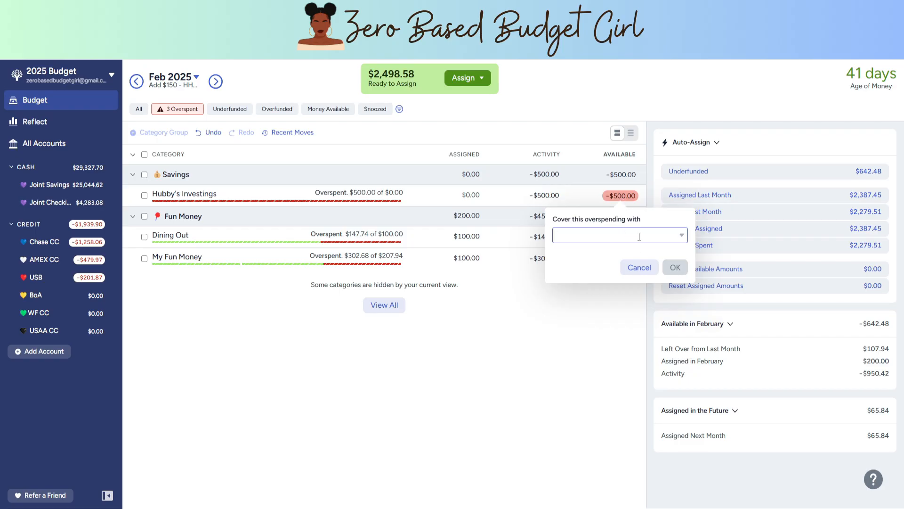
pyautogui.click(620, 235)
pyautogui.click(610, 285)
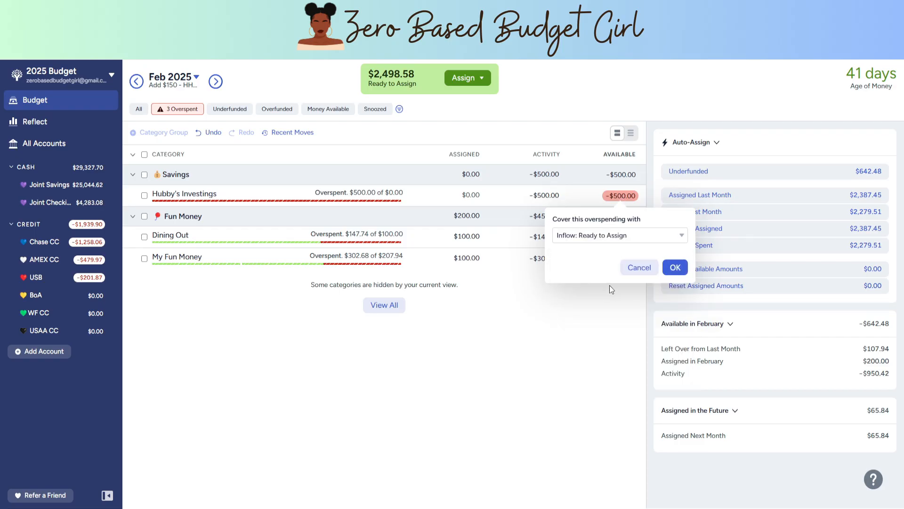
pyautogui.click(675, 267)
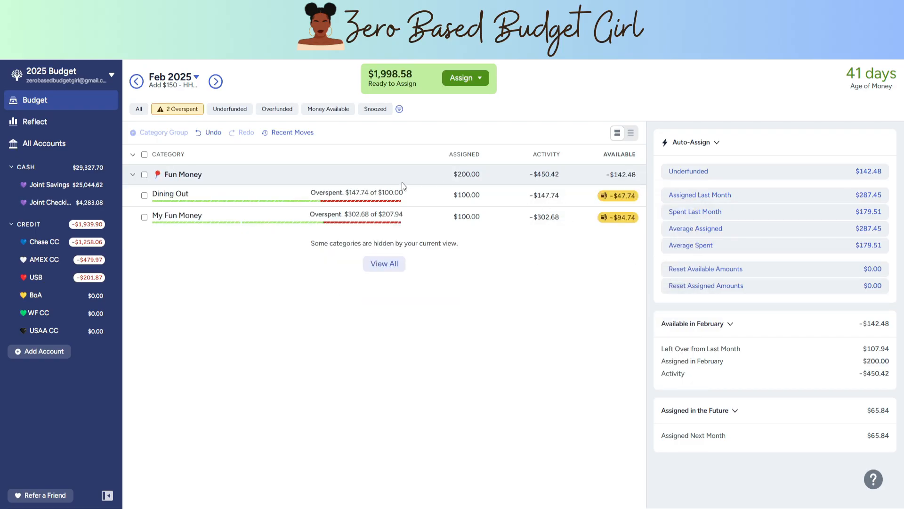
# Step: Cover the Dining Out overspending in Fun Money from Inflow: Ready to Assign
pyautogui.click(631, 203)
pyautogui.click(661, 235)
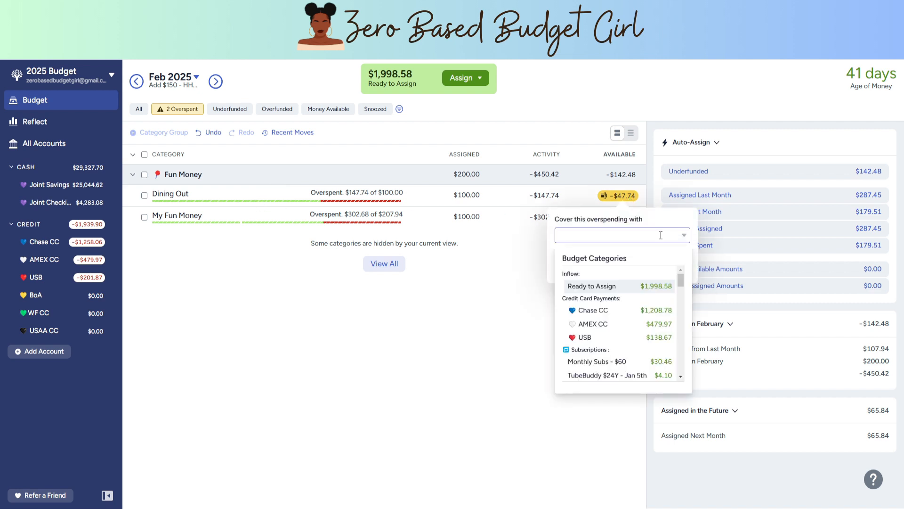
pyautogui.click(648, 286)
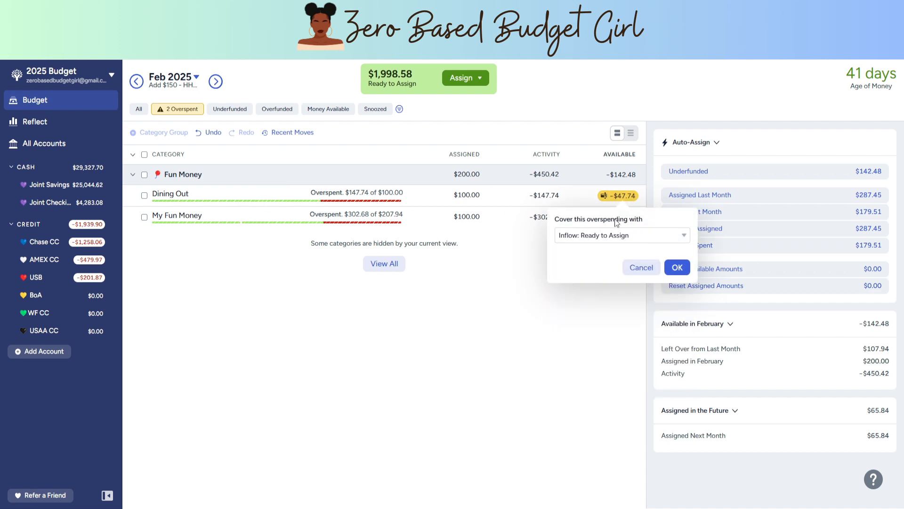
pyautogui.click(677, 267)
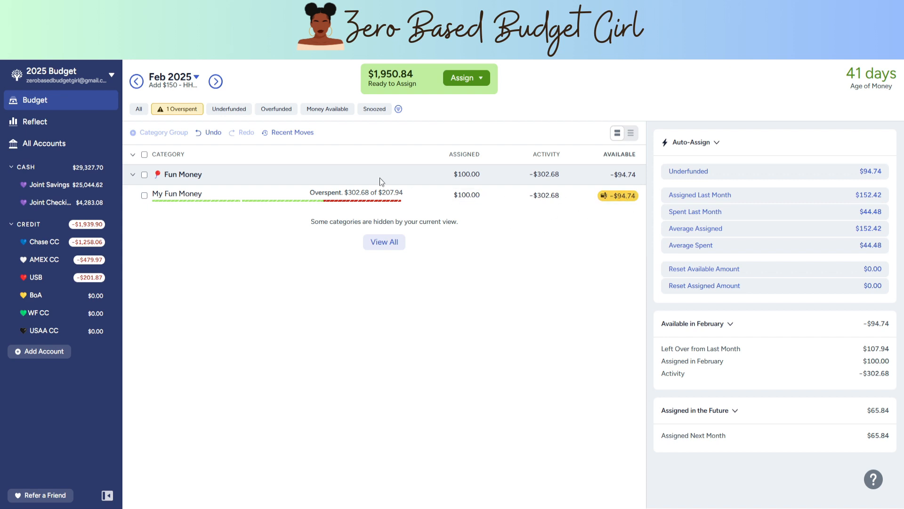
# Step: Cover the My Fun Money overspending from Inflow: Ready to Assign
pyautogui.click(630, 202)
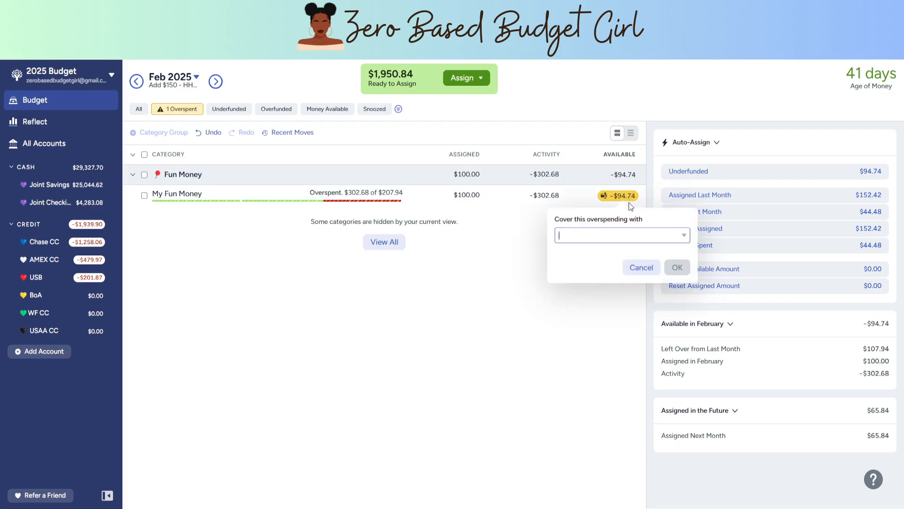
pyautogui.click(640, 236)
pyautogui.click(629, 286)
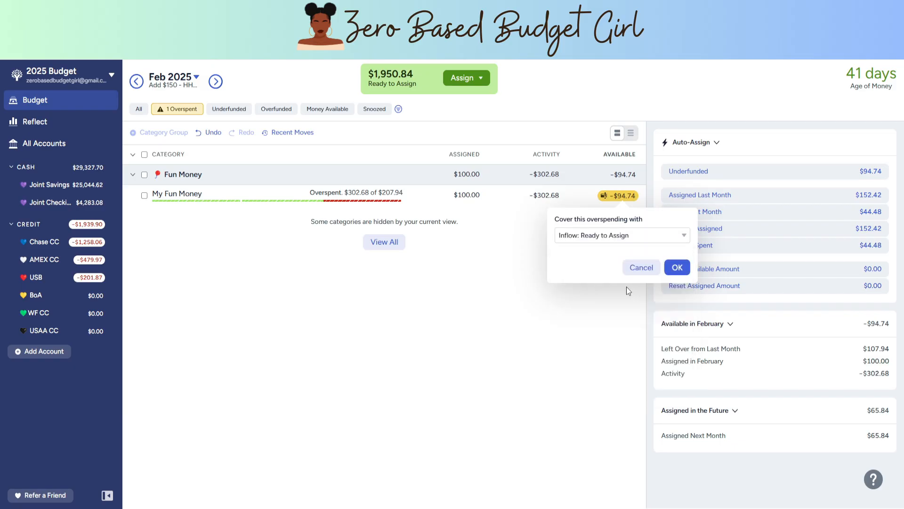
pyautogui.click(677, 268)
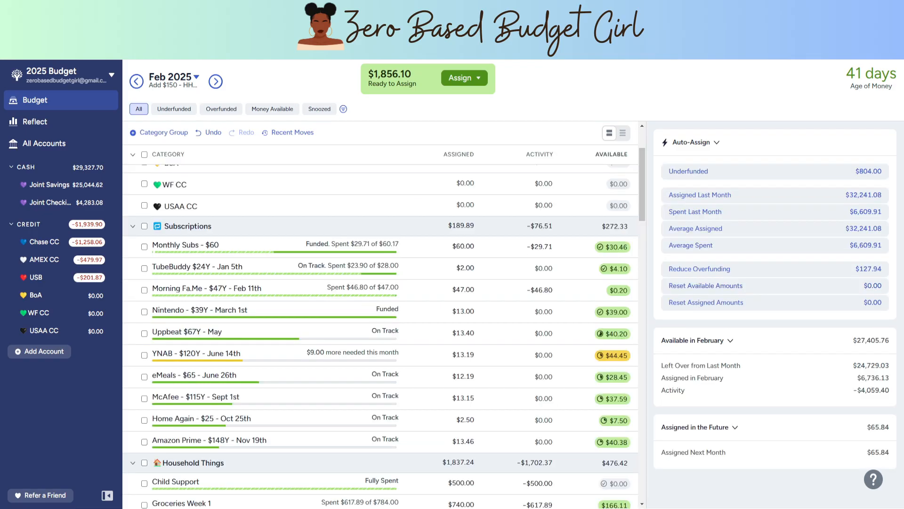
# Step: Clear the March 2025 amount assigned to Holding in the Wish Farm group, and go back to February 2025
pyautogui.scroll(2, 381, 330)
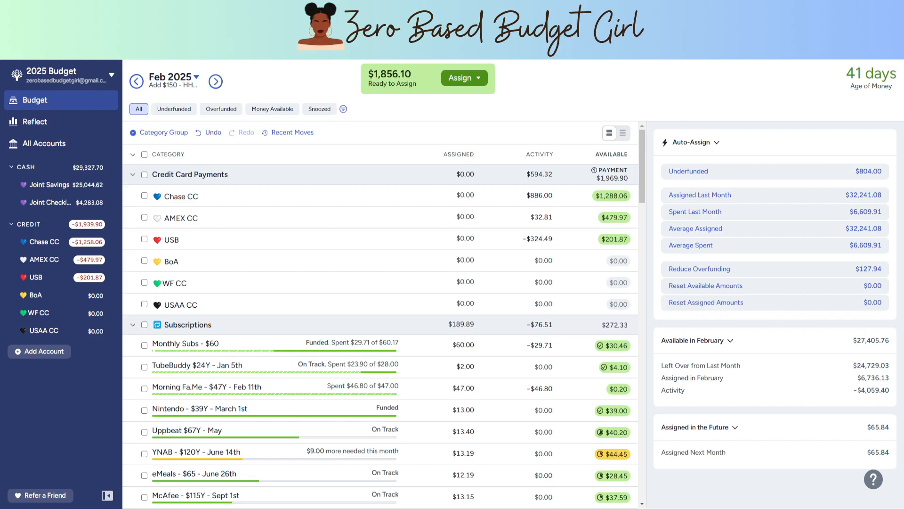
pyautogui.click(216, 81)
pyautogui.scroll(-5, 349, 219)
pyautogui.scroll(-15, 348, 218)
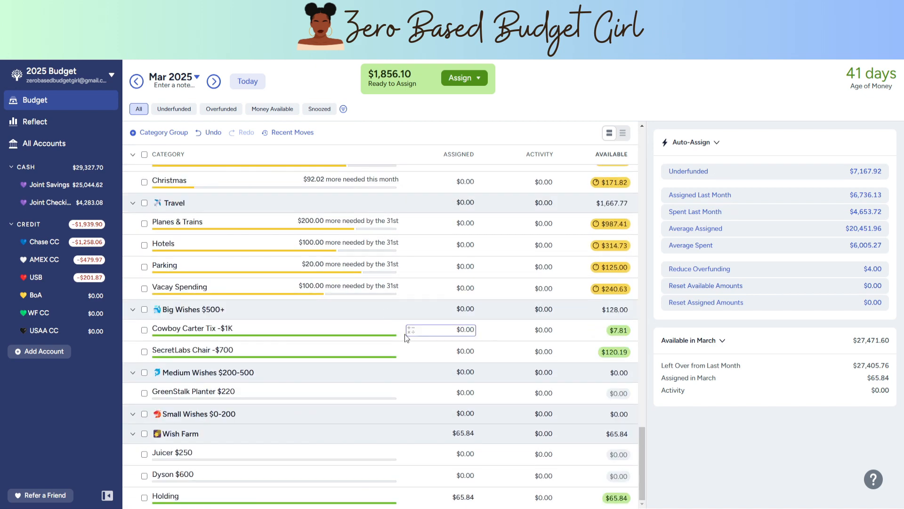
pyautogui.click(469, 499)
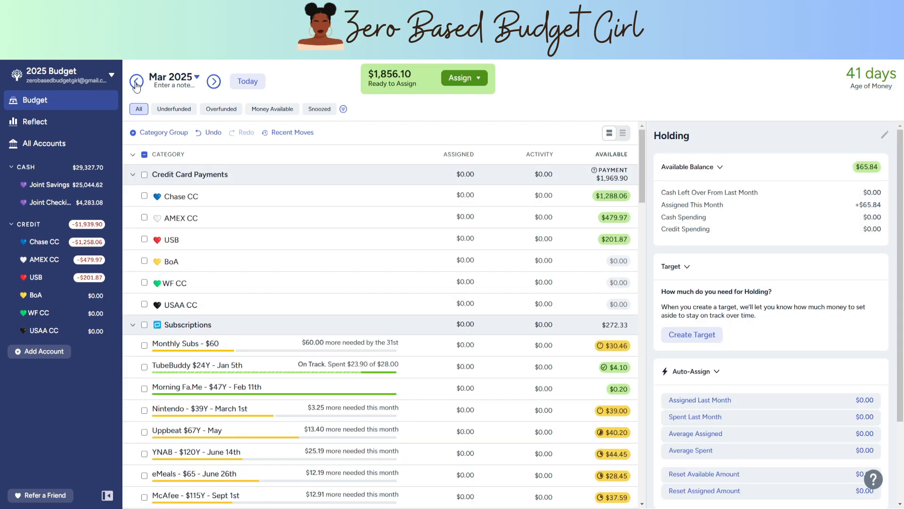
pyautogui.click(137, 85)
pyautogui.click(136, 86)
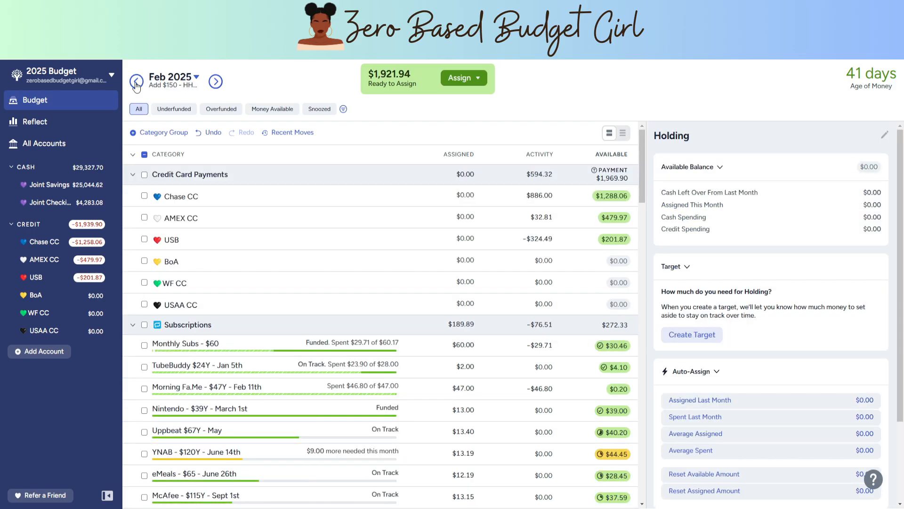
# Step: Review February's funding across the credit card, subscription, household and kids' categories, and inspect the target of the YNAB subscription
pyautogui.scroll(-15, 362, 284)
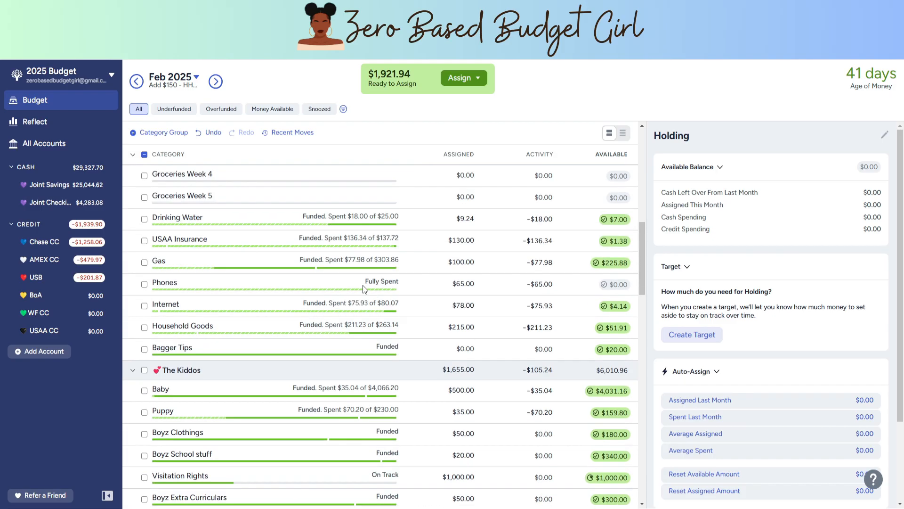
pyautogui.scroll(10, 362, 284)
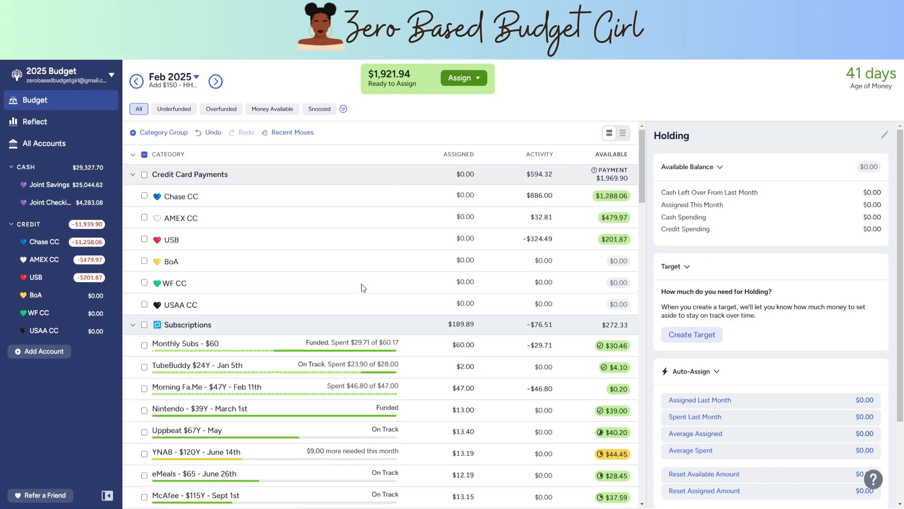
pyautogui.scroll(-4, 361, 283)
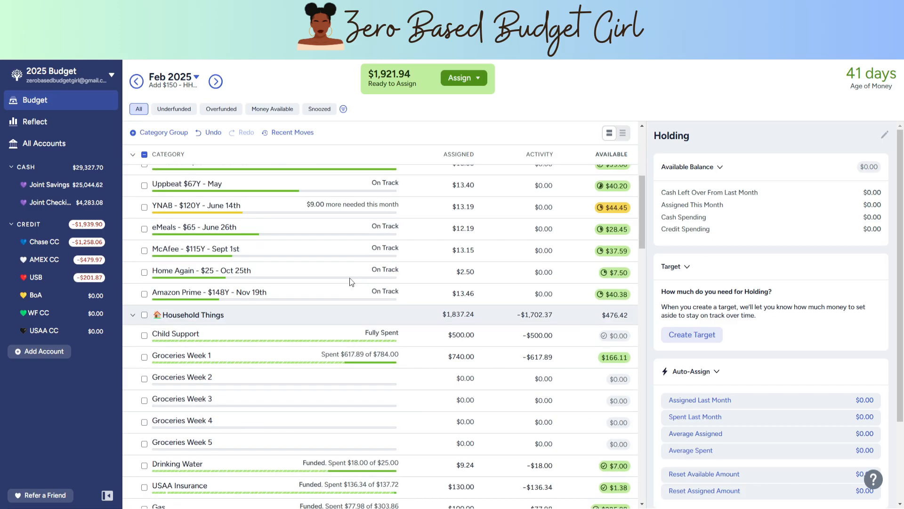
pyautogui.scroll(-4, 352, 282)
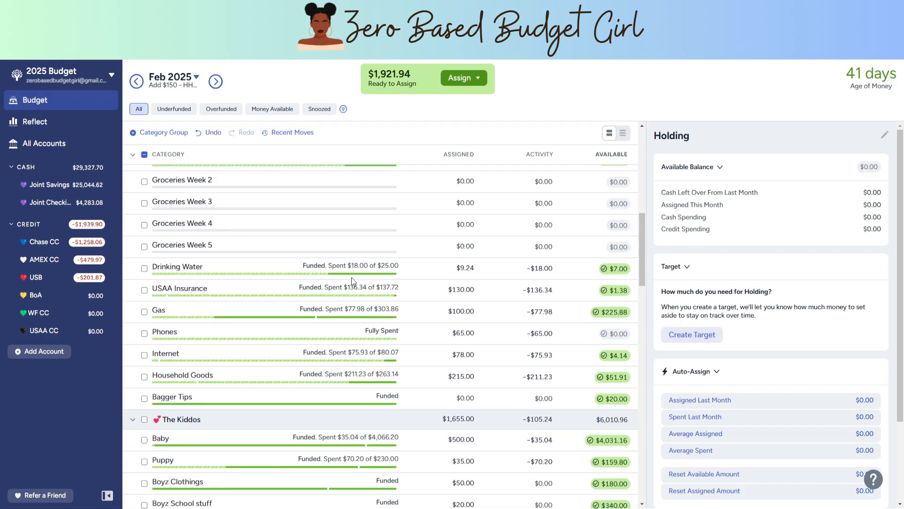
pyautogui.scroll(8, 353, 281)
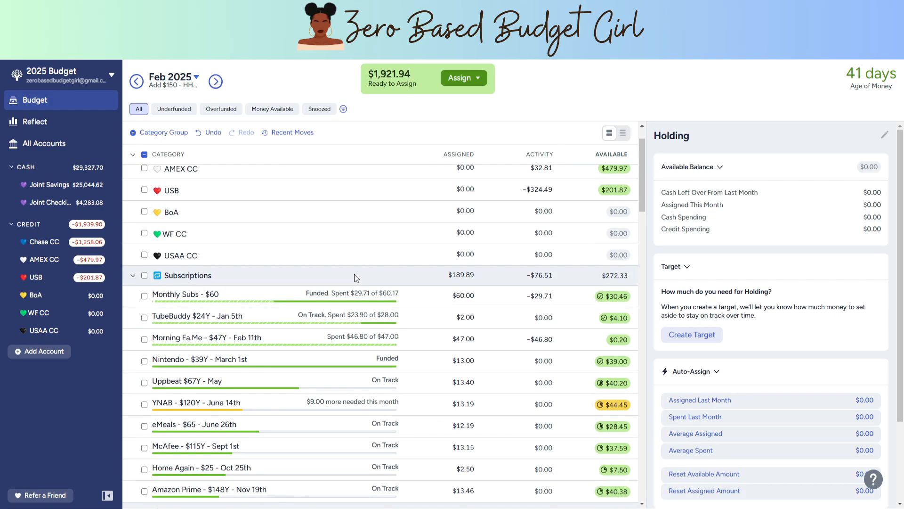
pyautogui.scroll(-2, 377, 278)
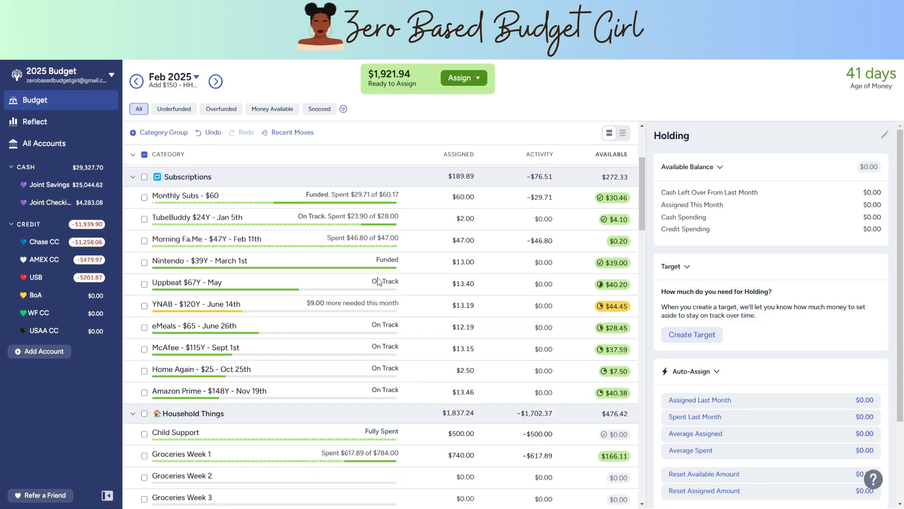
pyautogui.scroll(-1, 379, 281)
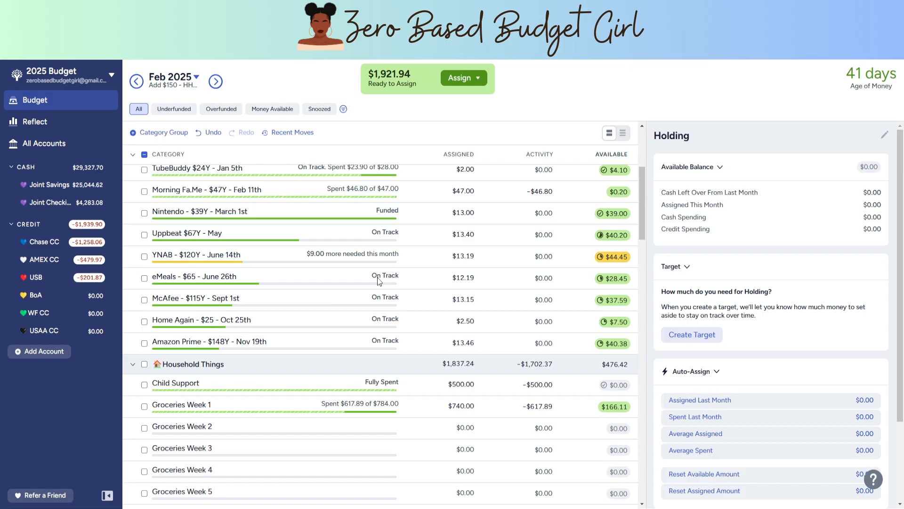
pyautogui.click(394, 257)
pyautogui.scroll(-4, 403, 242)
pyautogui.scroll(8, 402, 242)
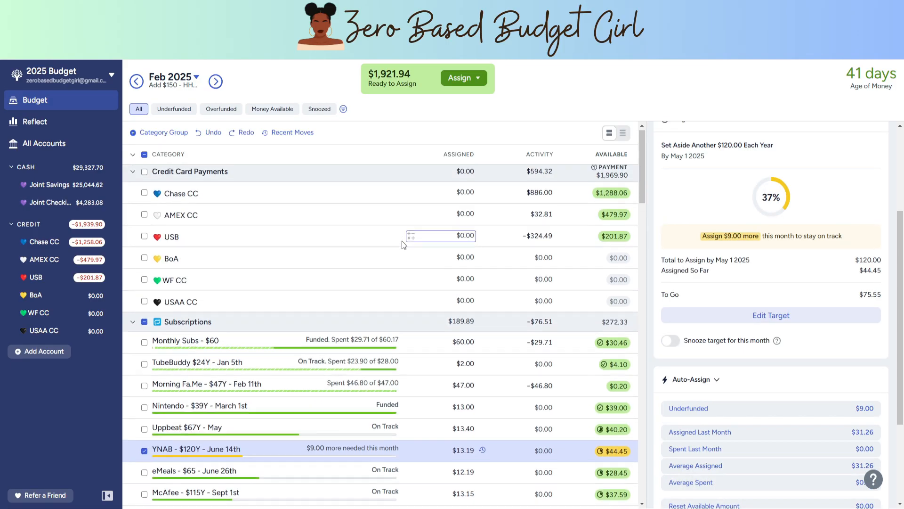
# Step: Add $100 to the February amount assigned to Holiday Shenanigans in the Fun Money group
pyautogui.scroll(-20, 402, 241)
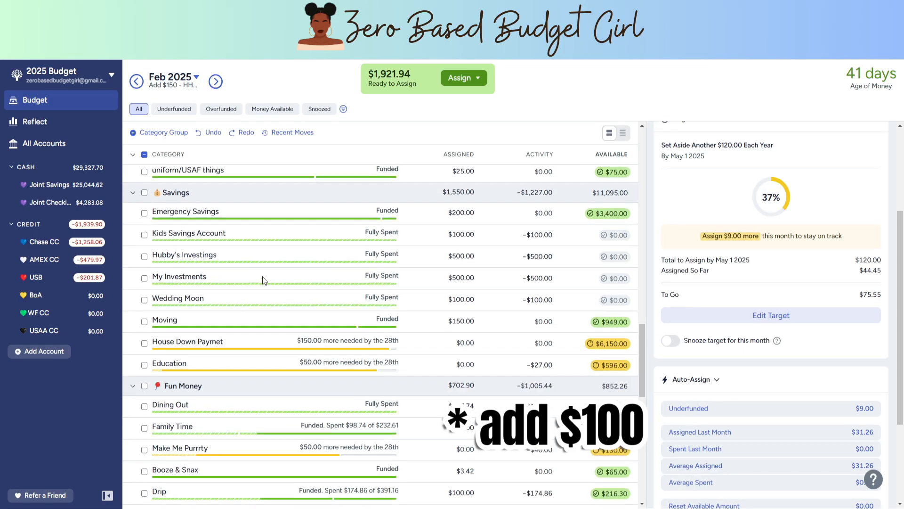
pyautogui.scroll(-10, 262, 276)
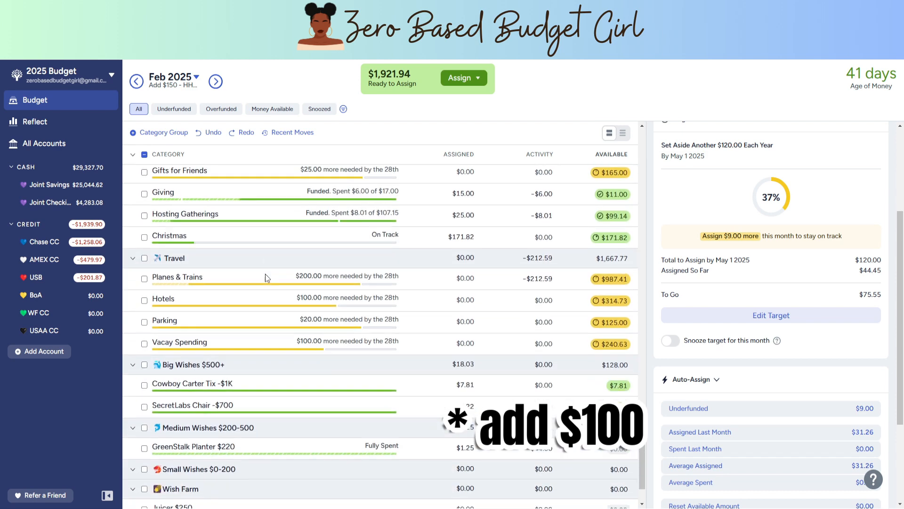
pyautogui.scroll(6, 266, 277)
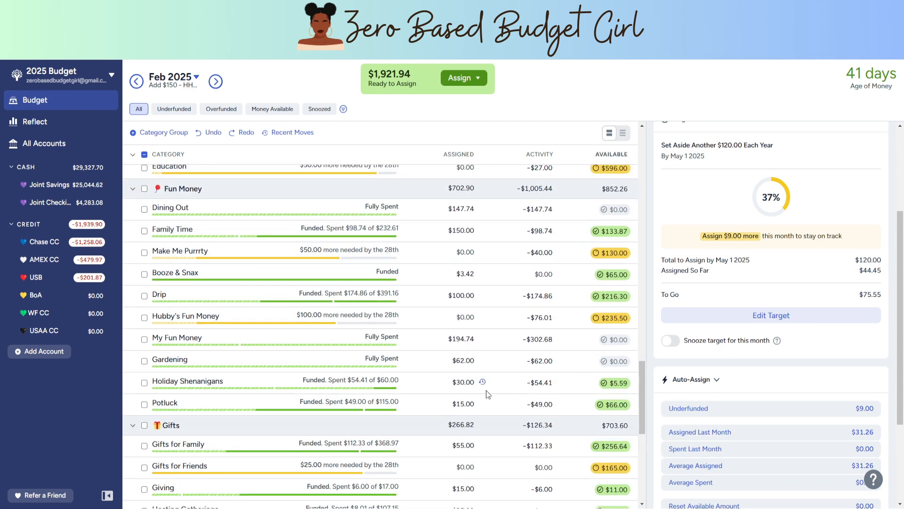
pyautogui.click(466, 382)
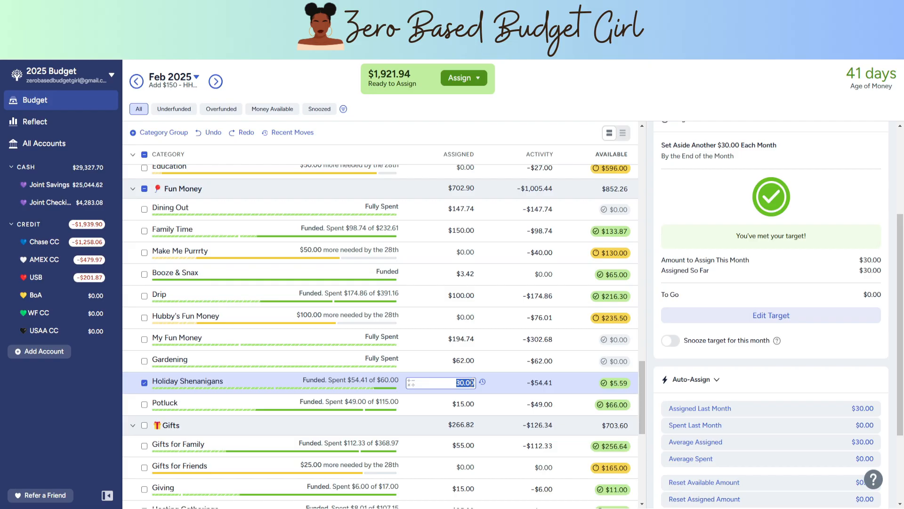
pyautogui.press('Right')
pyautogui.write('+100')
pyautogui.press('Return')
pyautogui.scroll(10, 316, 306)
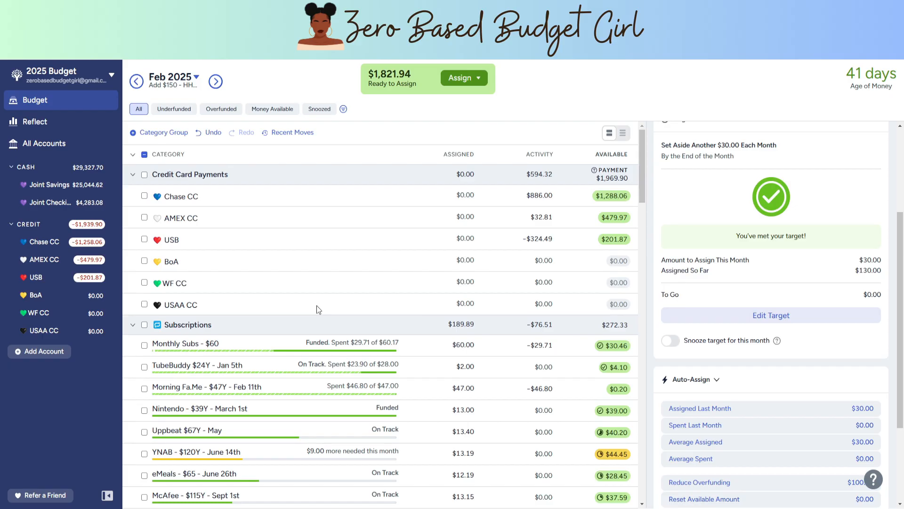
# Step: Auto-assign the underfunded $9.00 to the YNAB subscription for February
pyautogui.scroll(-1, 357, 318)
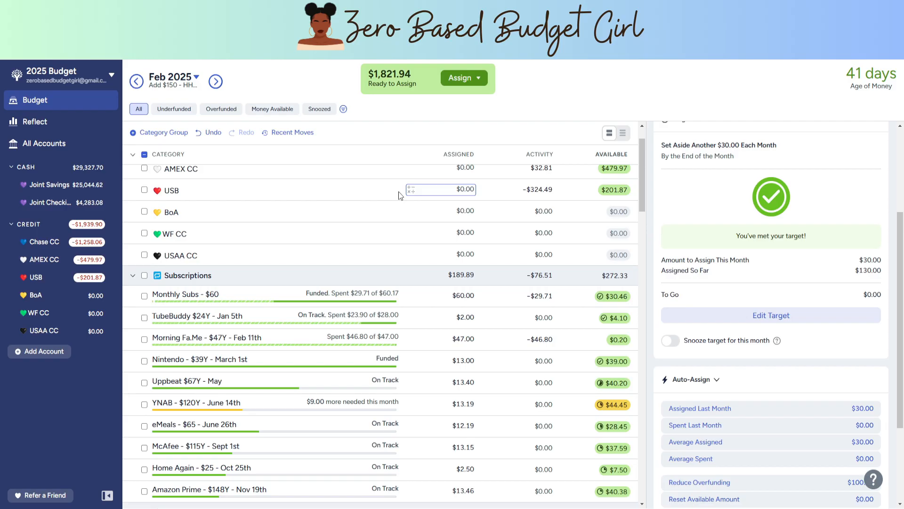
pyautogui.scroll(-1, 361, 230)
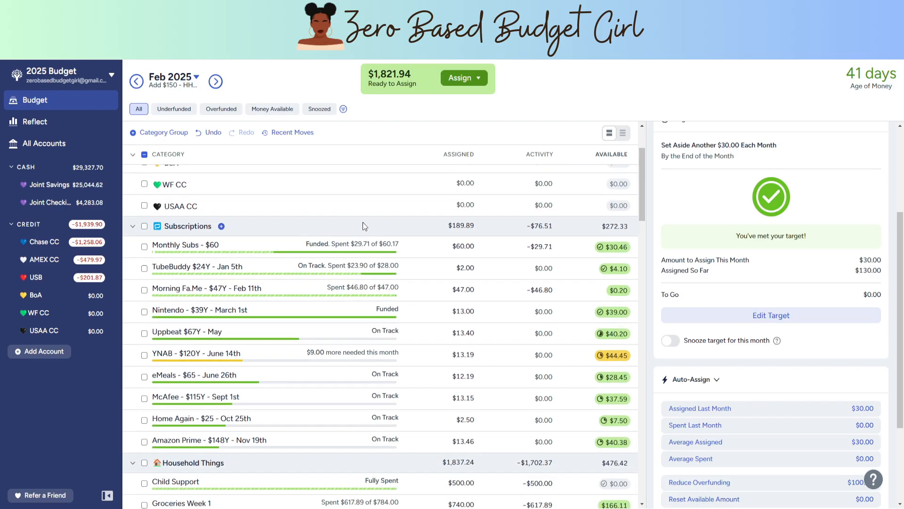
pyautogui.scroll(-1, 367, 219)
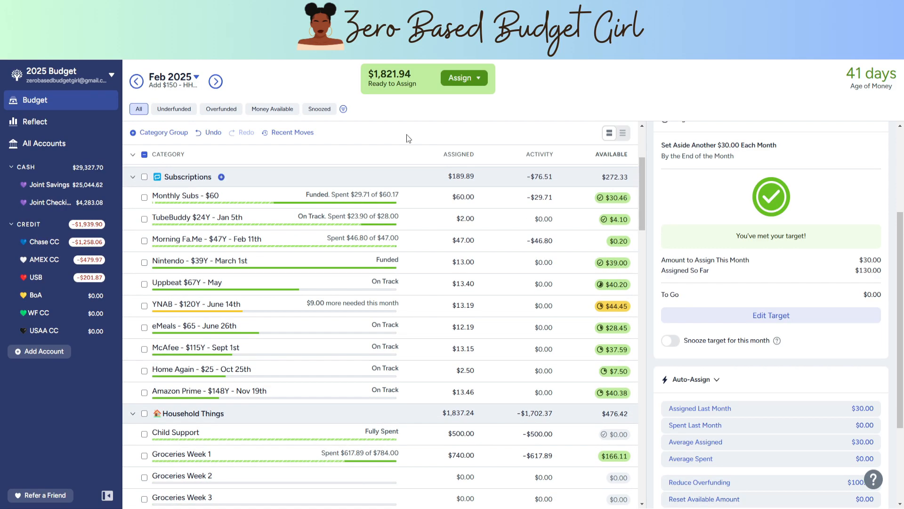
pyautogui.click(362, 305)
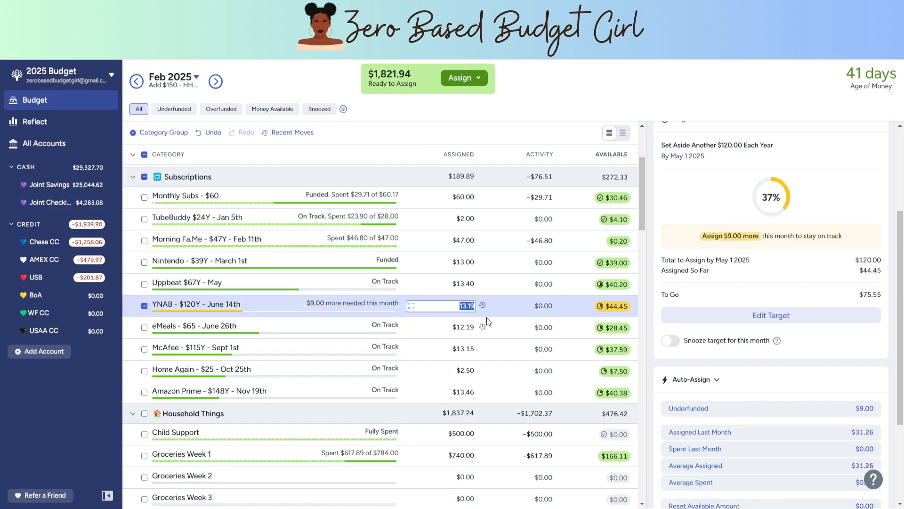
pyautogui.click(743, 407)
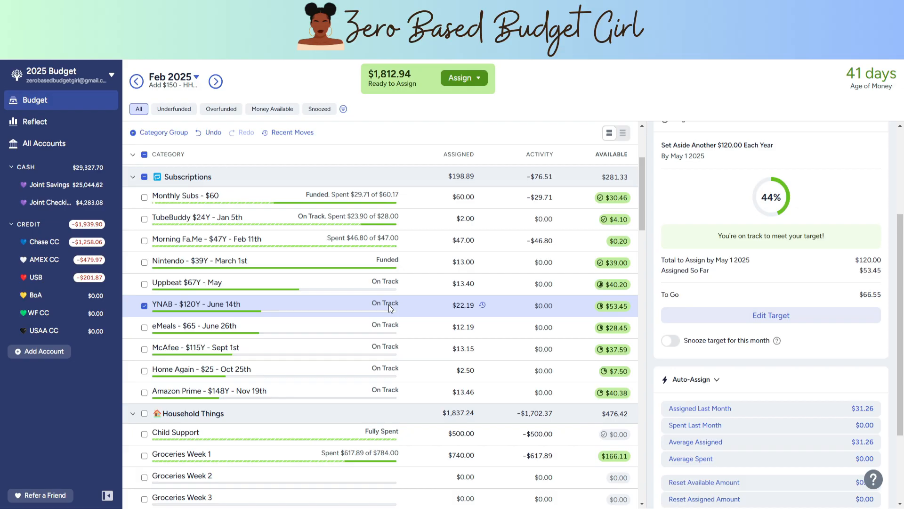
# Step: Review February's remaining underfunded categories across the household, kids, savings, Fun Money, Gifts, Travel and wish groups
pyautogui.scroll(-6, 389, 305)
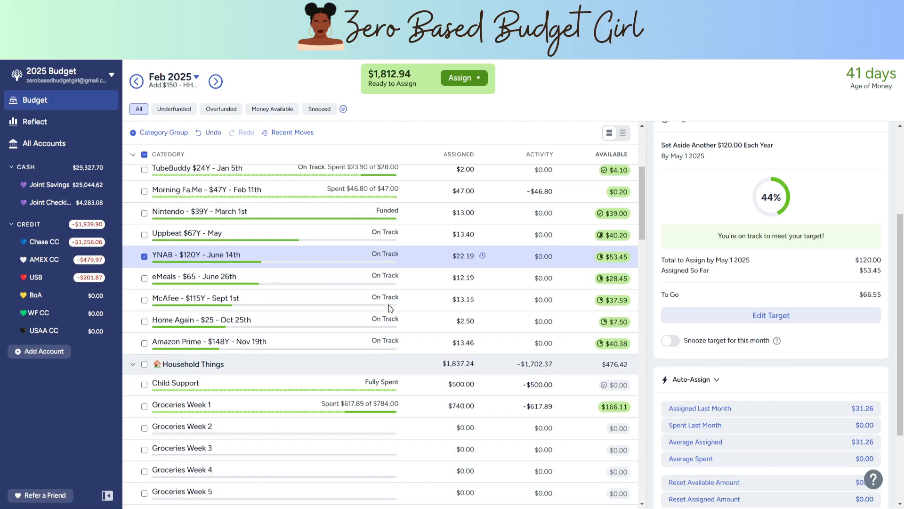
pyautogui.scroll(-15, 389, 305)
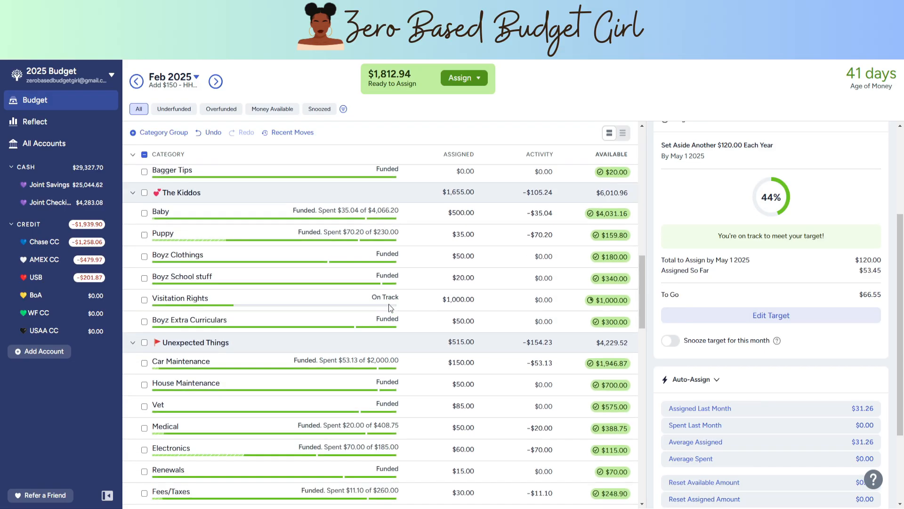
pyautogui.scroll(-3, 389, 307)
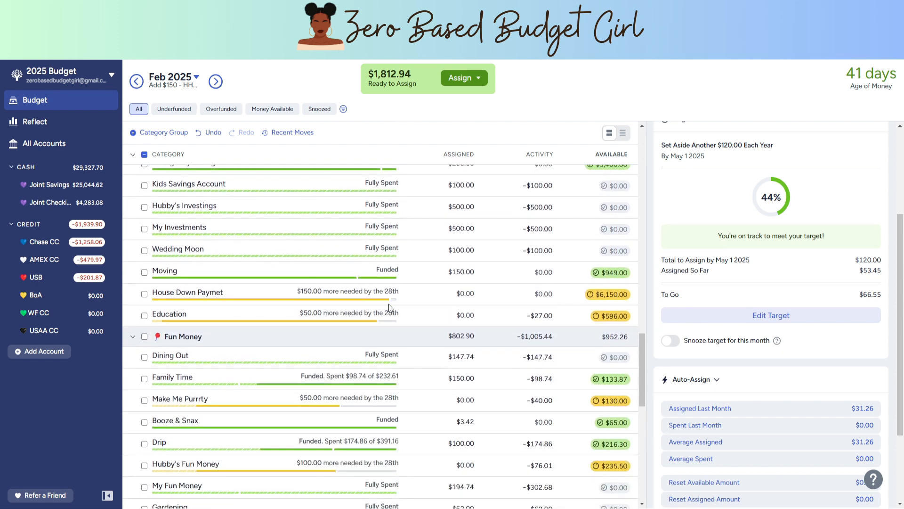
pyautogui.scroll(-6, 278, 270)
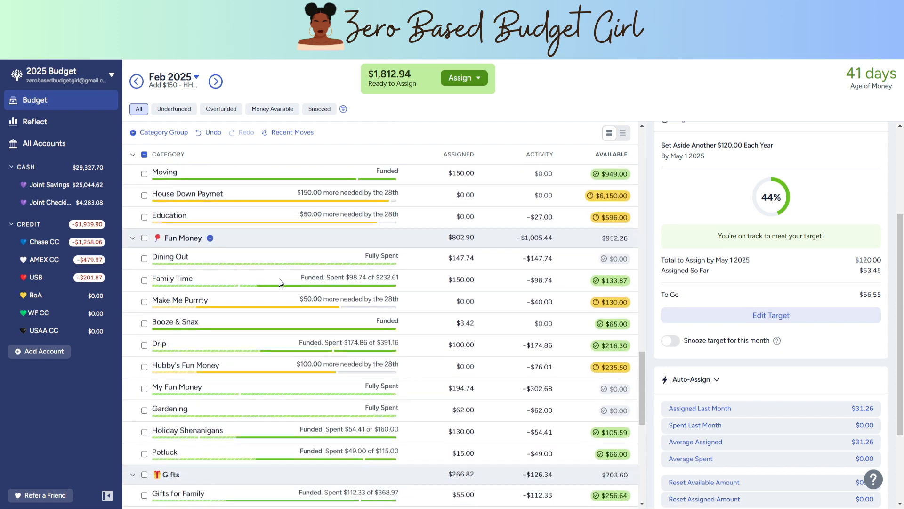
pyautogui.scroll(-5, 293, 291)
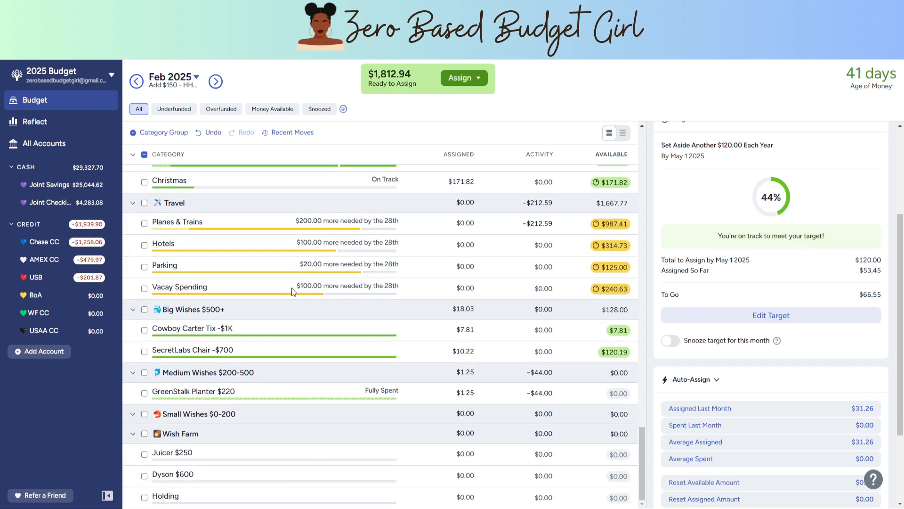
pyautogui.scroll(2, 323, 398)
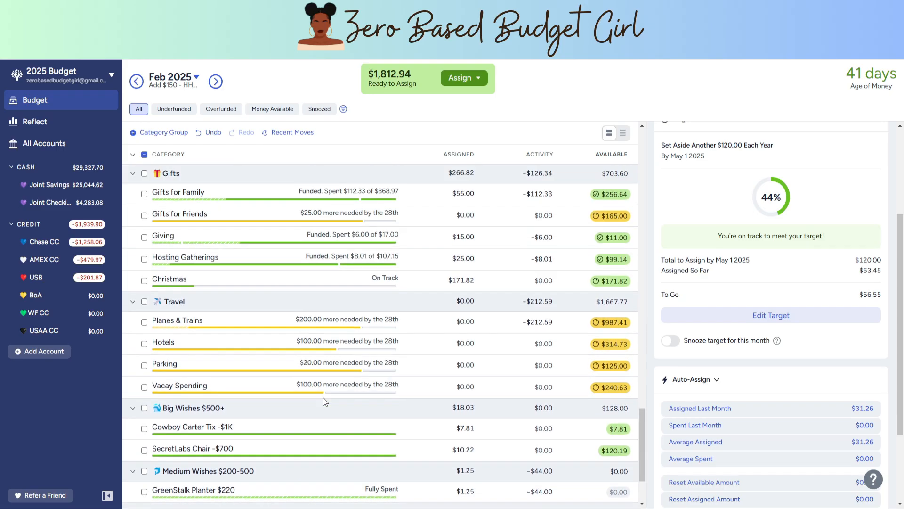
pyautogui.scroll(6, 323, 398)
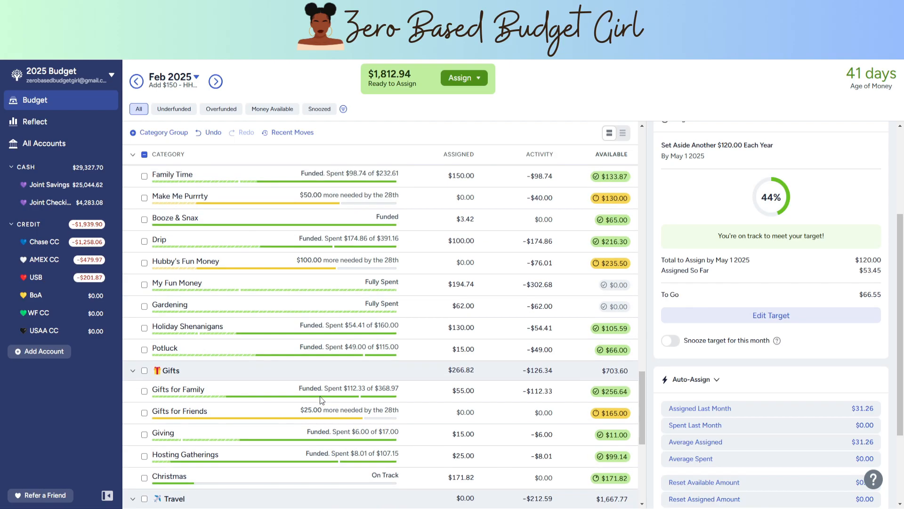
pyautogui.scroll(20, 321, 400)
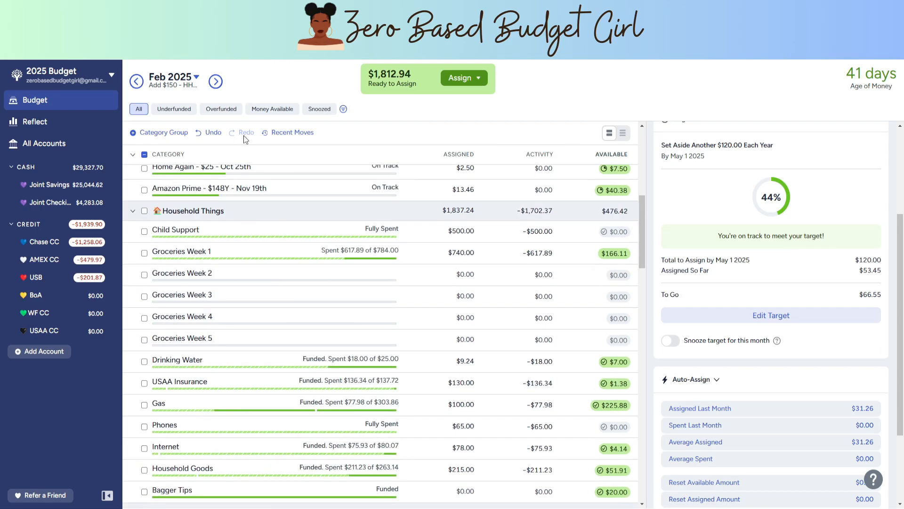
# Step: In March 2025, auto-assign the underfunded amounts to all Subscriptions categories except TubeBuddy and Morning Fa.Me
pyautogui.click(216, 81)
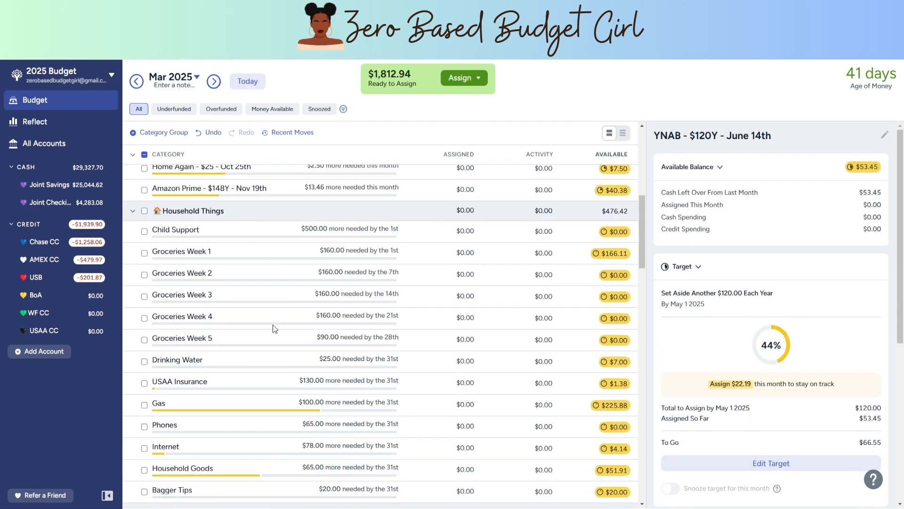
pyautogui.scroll(5, 283, 311)
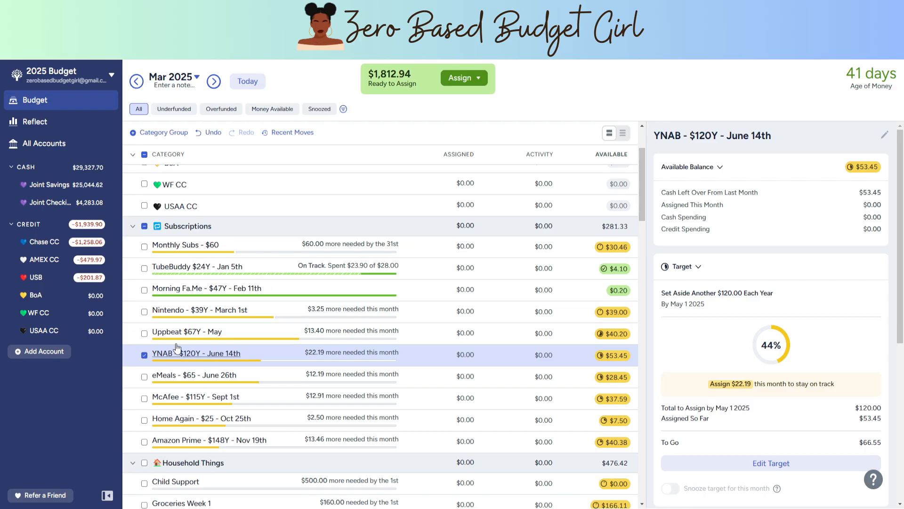
pyautogui.click(145, 248)
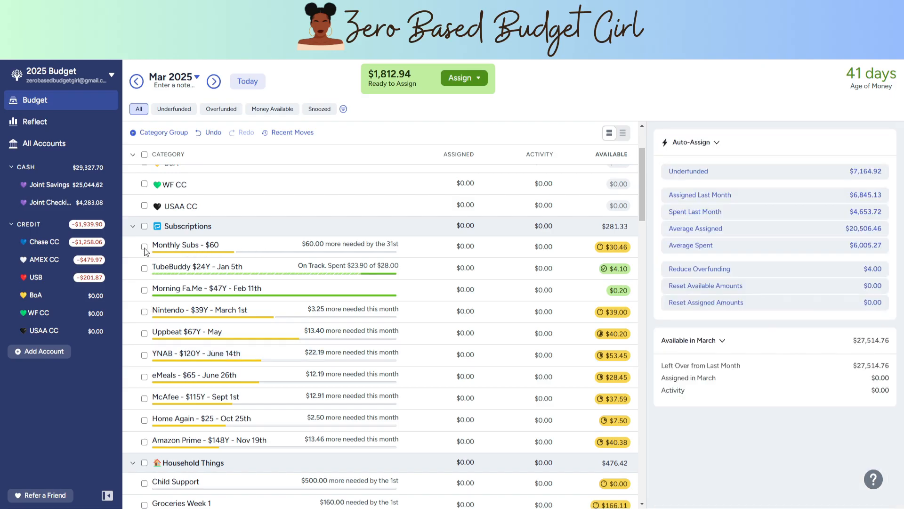
pyautogui.click(145, 248)
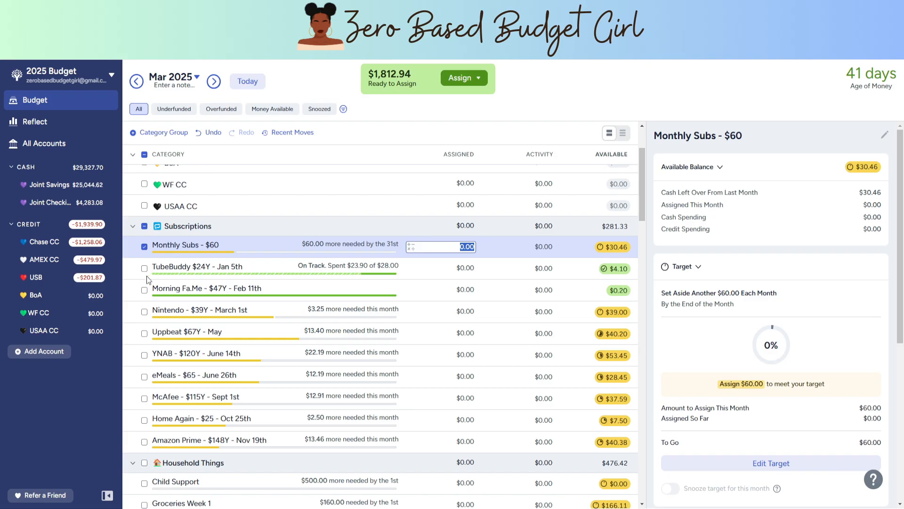
pyautogui.scroll(-1, 165, 287)
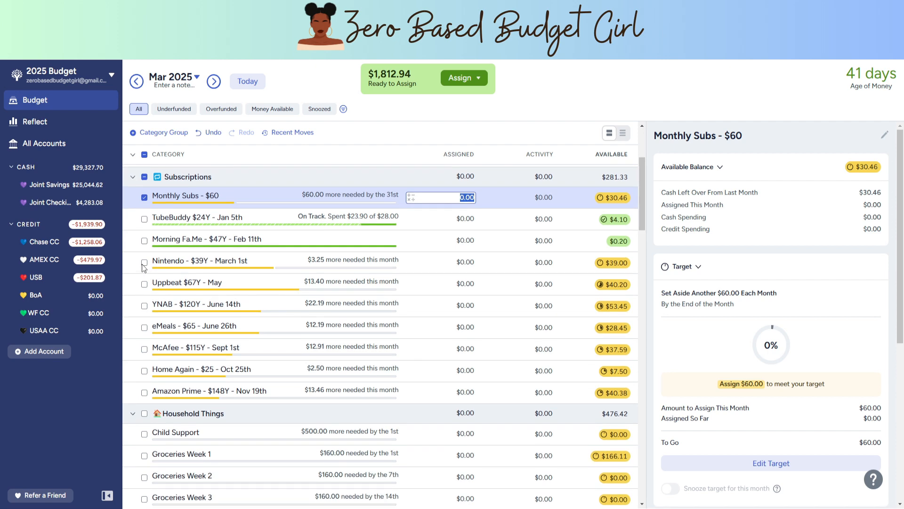
pyautogui.click(145, 263)
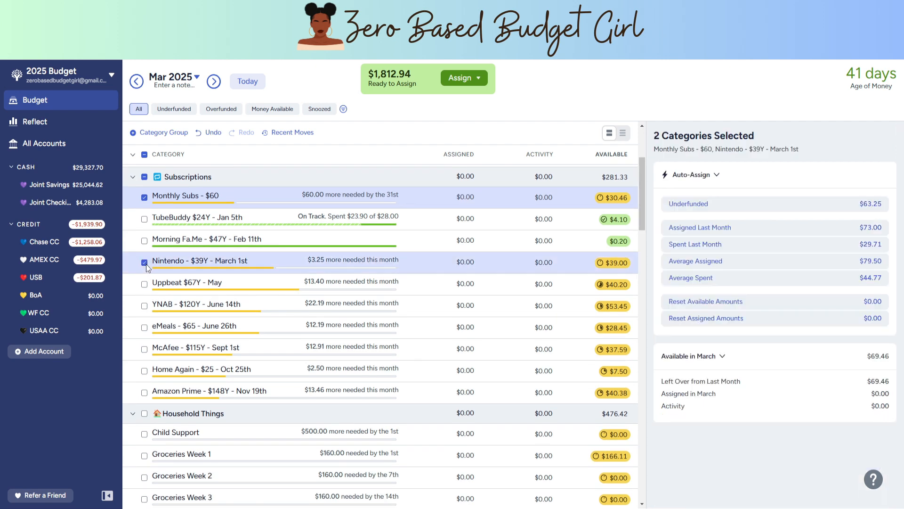
pyautogui.click(144, 284)
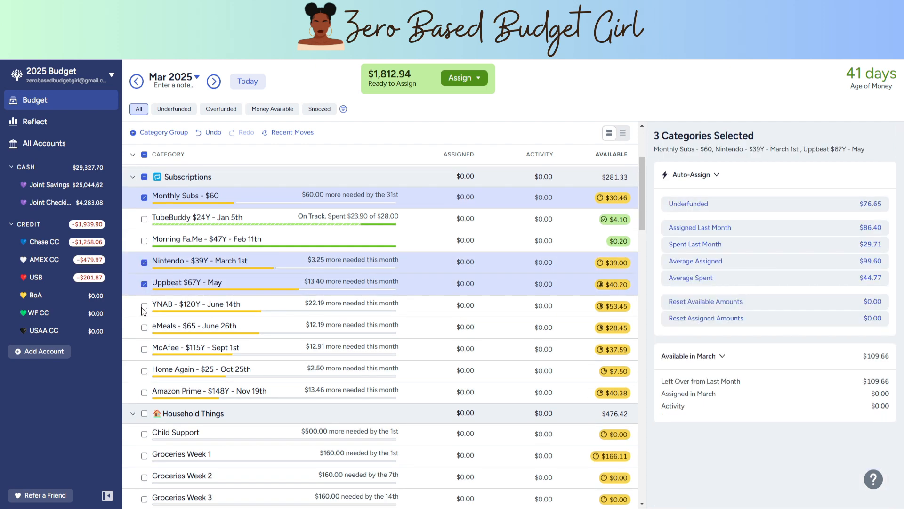
pyautogui.click(145, 306)
pyautogui.click(144, 328)
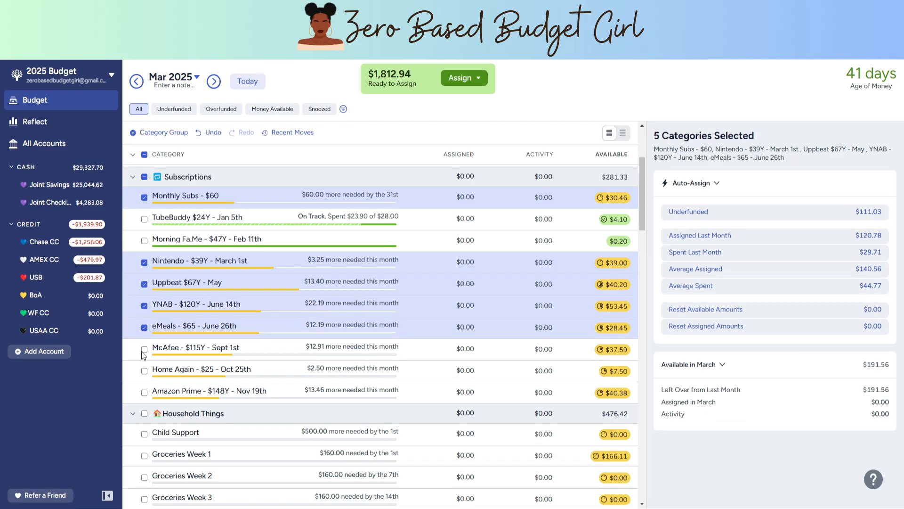
pyautogui.click(144, 349)
pyautogui.click(144, 370)
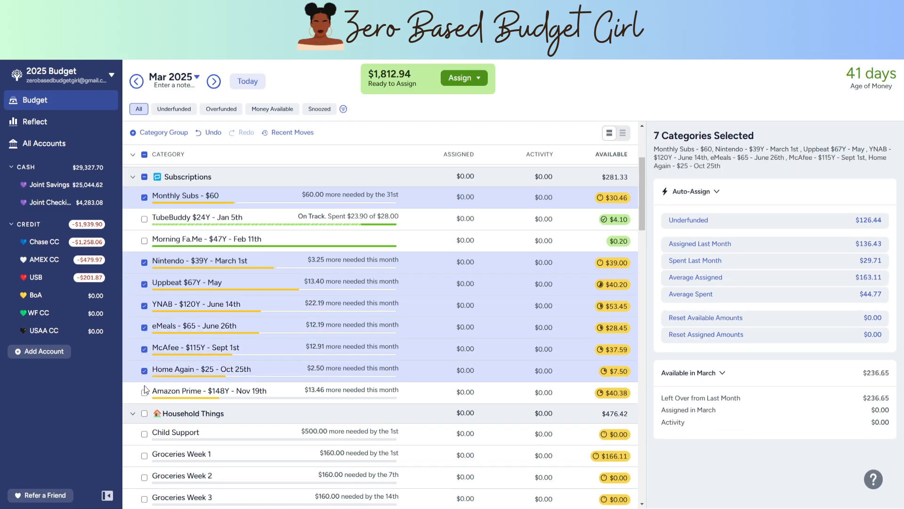
pyautogui.click(144, 393)
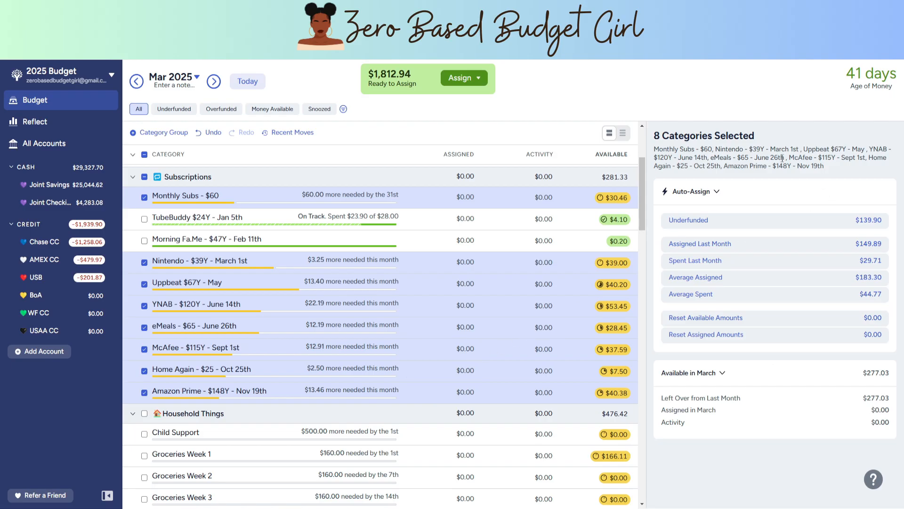
pyautogui.click(841, 226)
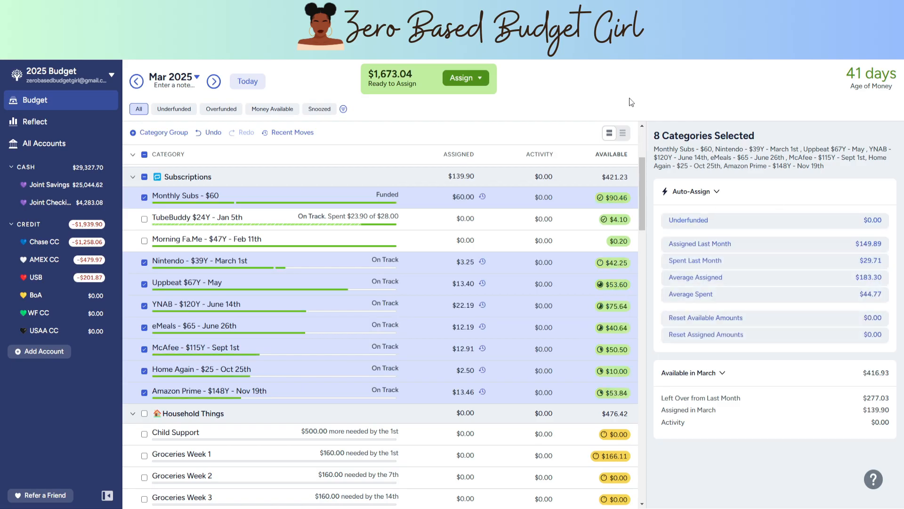
# Step: Collapse the Subscriptions group and assign $500 to Child Support in the Household Things group for March
pyautogui.scroll(-4, 288, 254)
pyautogui.scroll(4, 289, 254)
pyautogui.scroll(2, 137, 220)
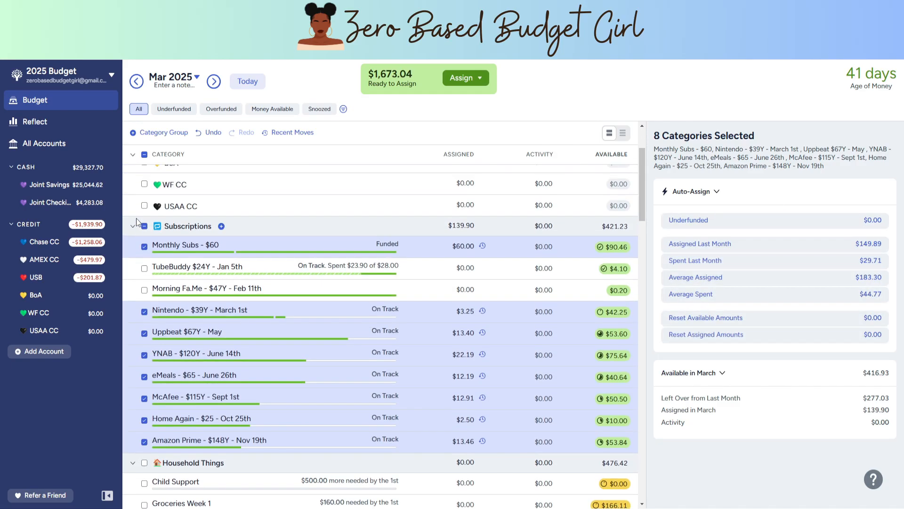
pyautogui.click(135, 218)
pyautogui.scroll(-2, 193, 267)
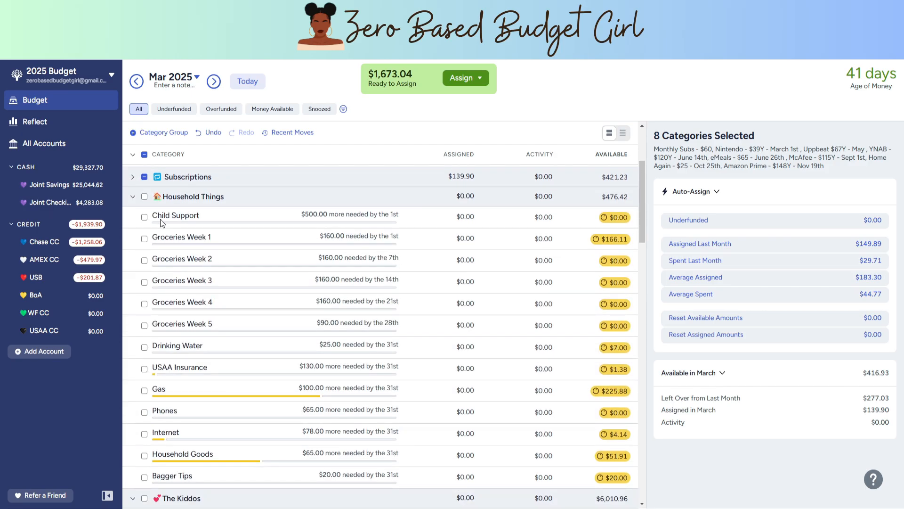
pyautogui.click(418, 219)
pyautogui.click(453, 218)
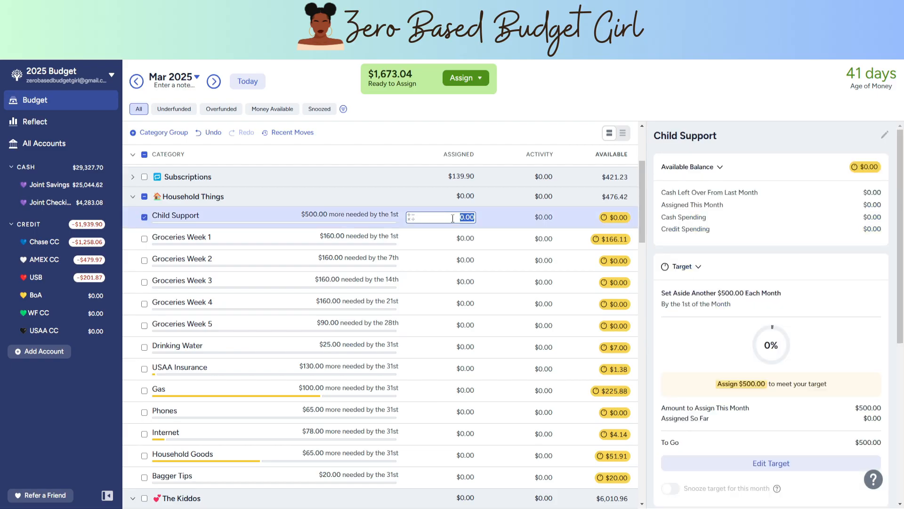
pyautogui.write('500')
pyautogui.press('Return')
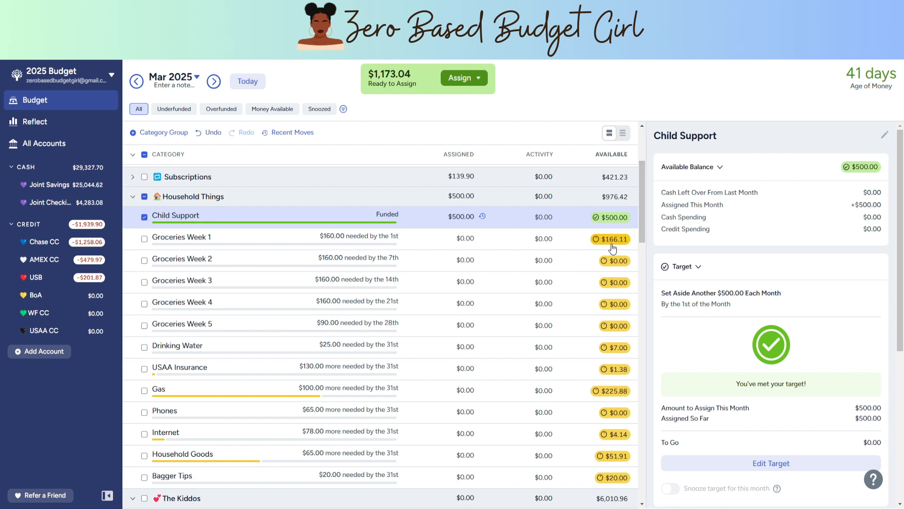
# Step: Assign $60 to Groceries Week 1 in the Household Things group for March
pyautogui.click(464, 238)
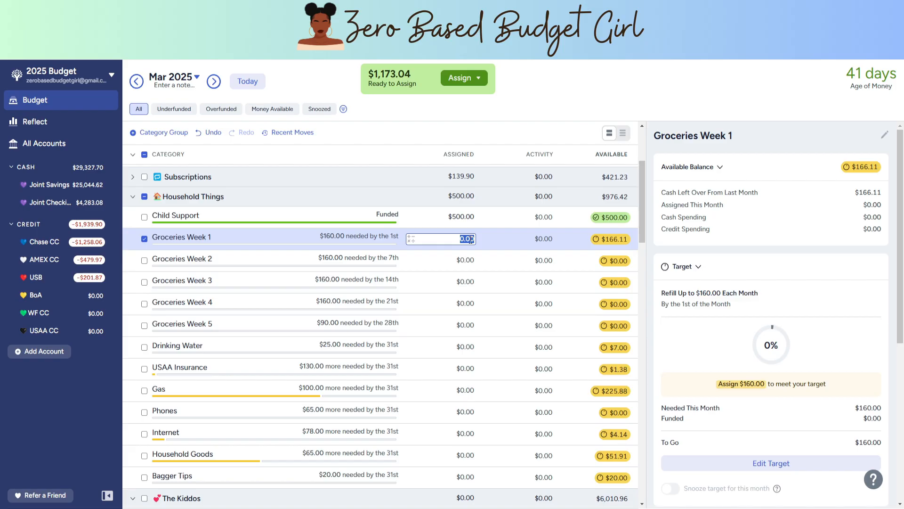
pyautogui.write('60')
pyautogui.press('Return')
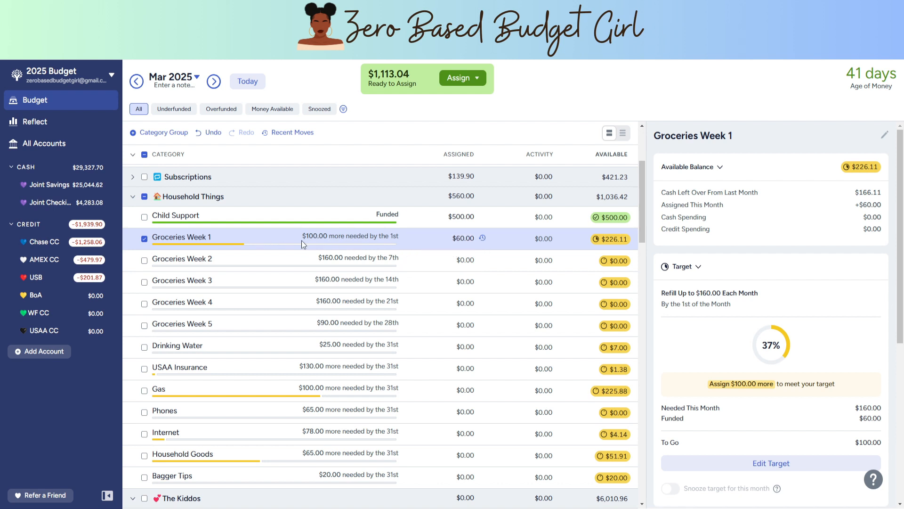
# Step: Assign $160 to Groceries Week 2 in the Household Things group for March
pyautogui.click(467, 261)
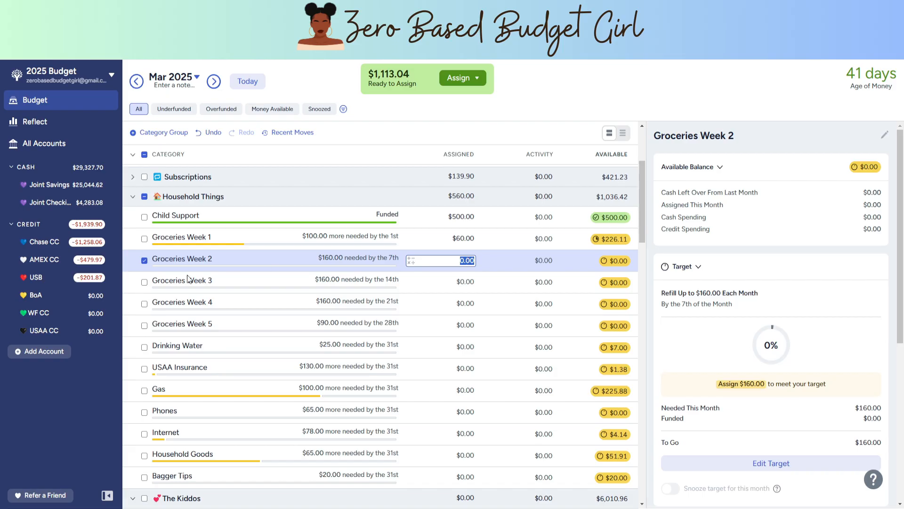
pyautogui.click(142, 260)
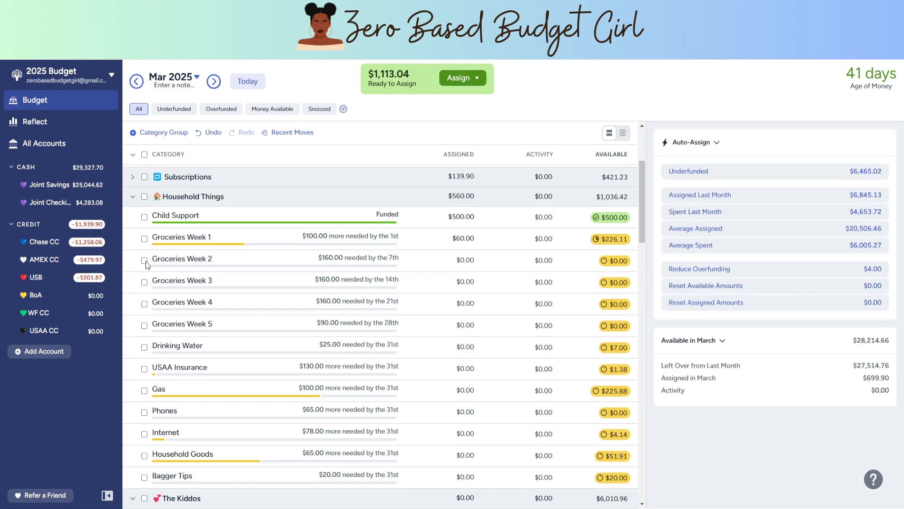
pyautogui.click(143, 261)
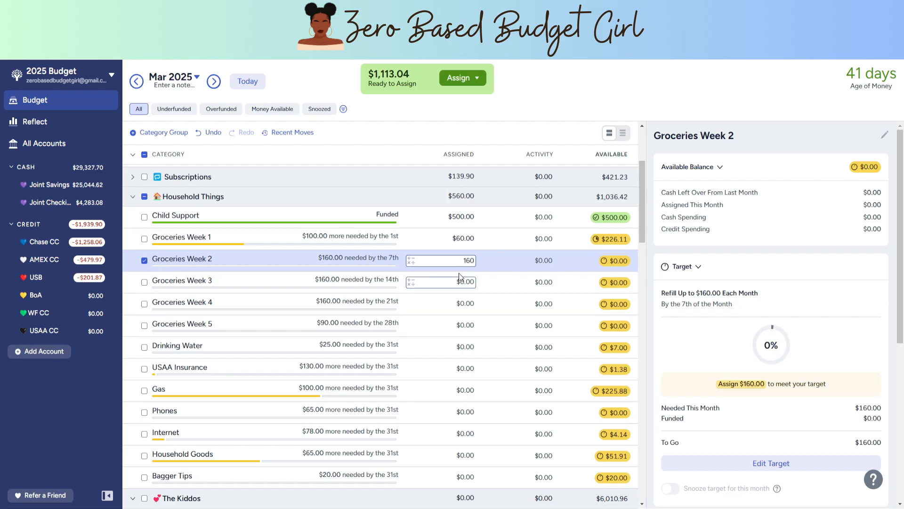
pyautogui.press('Return')
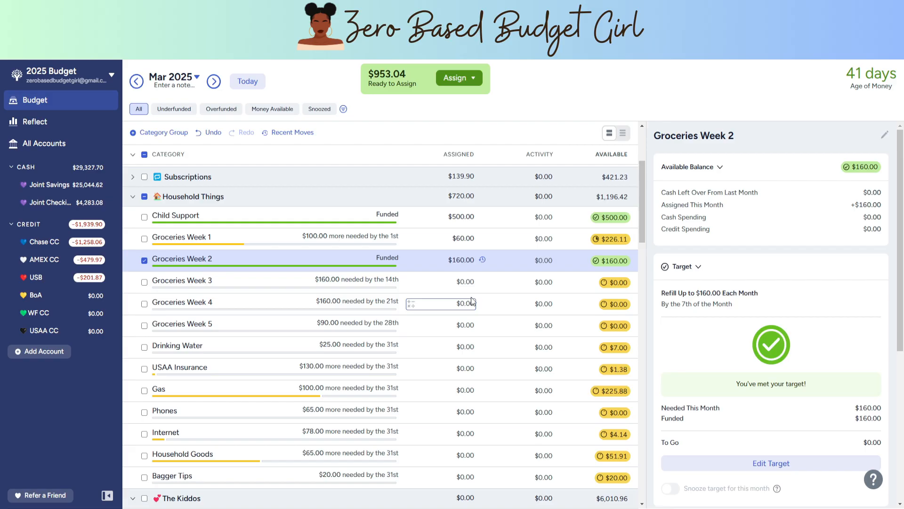
pyautogui.scroll(-1, 471, 296)
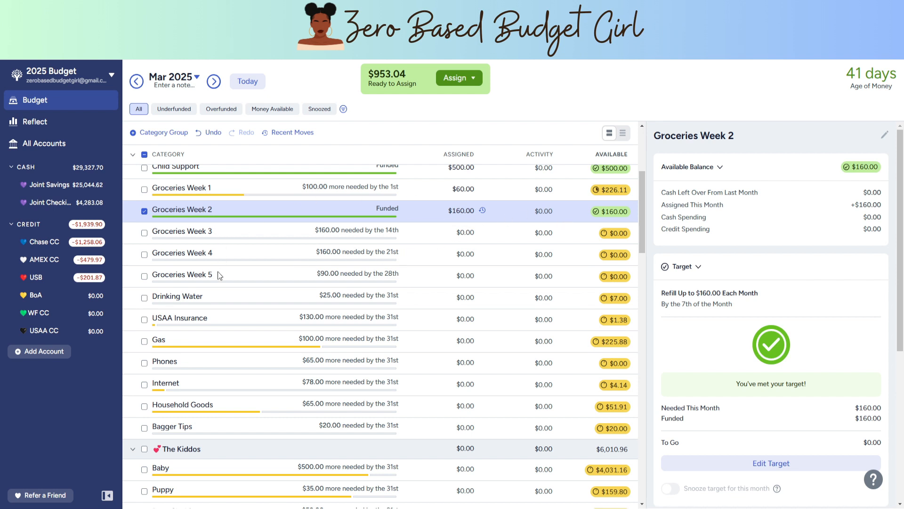
# Step: Assign $18 to Drinking Water in the Household Things group for March
pyautogui.scroll(-2, 216, 255)
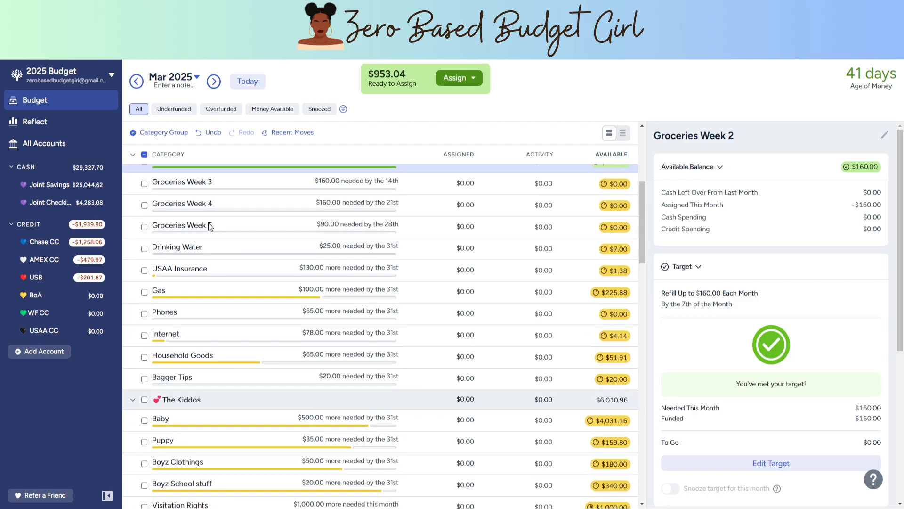
pyautogui.click(233, 250)
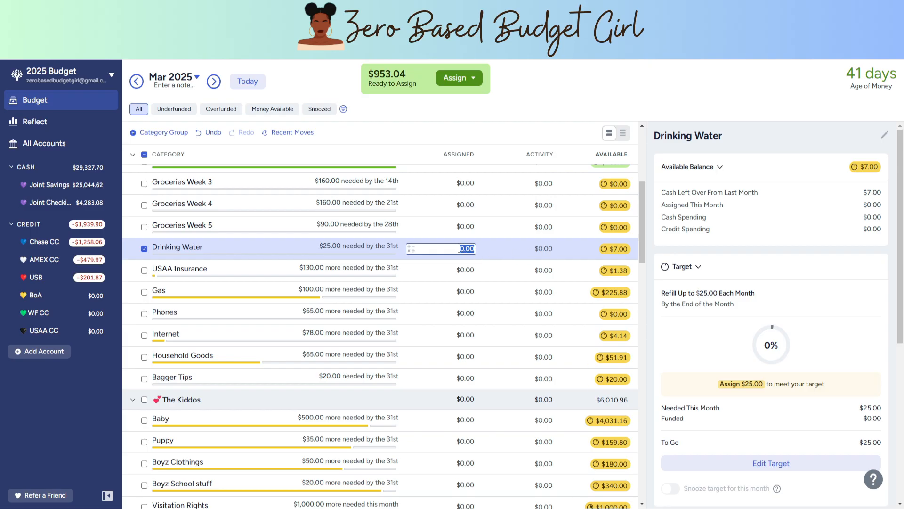
pyautogui.write('18')
pyautogui.press('Return')
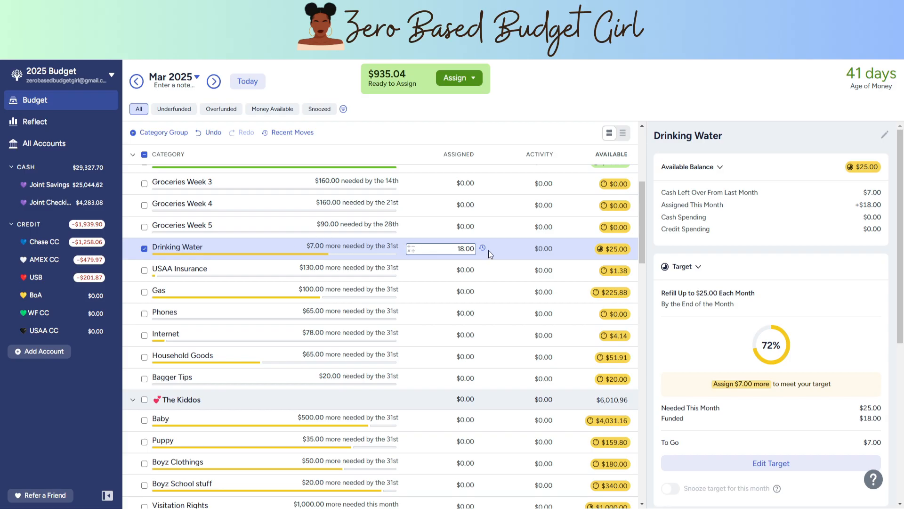
# Step: Auto-assign the underfunded $130 to USAA Insurance for March
pyautogui.press('Return')
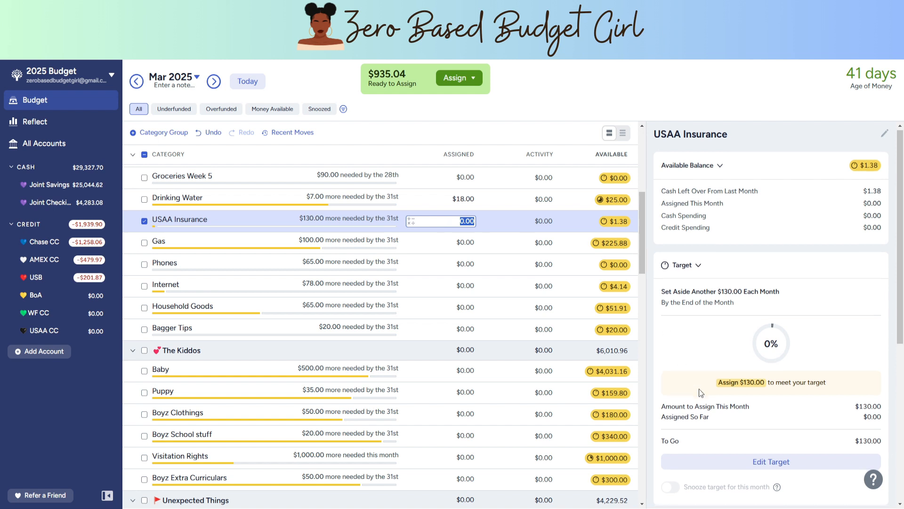
pyautogui.scroll(-2, 700, 384)
pyautogui.click(801, 458)
# Step: Auto-assign the underfunded amounts to Gas ($100) and Phones ($65) for March
pyautogui.press('Return')
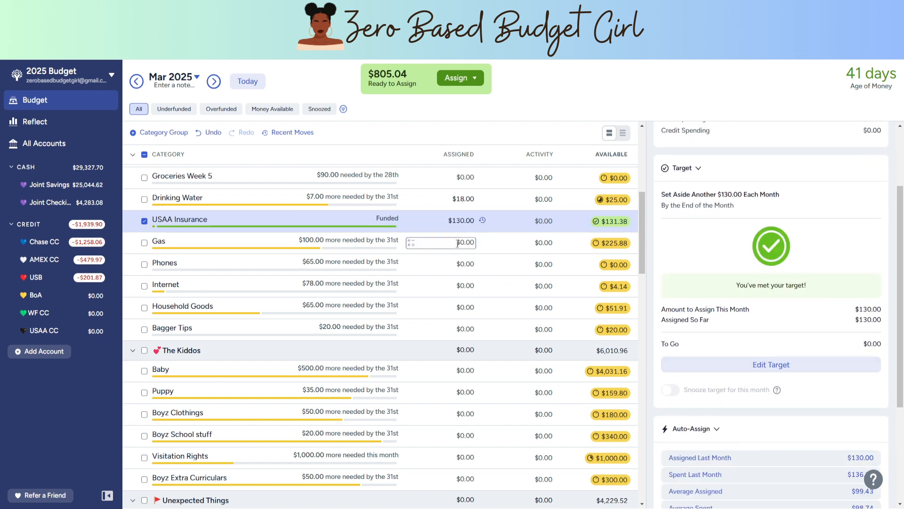
pyautogui.click(741, 458)
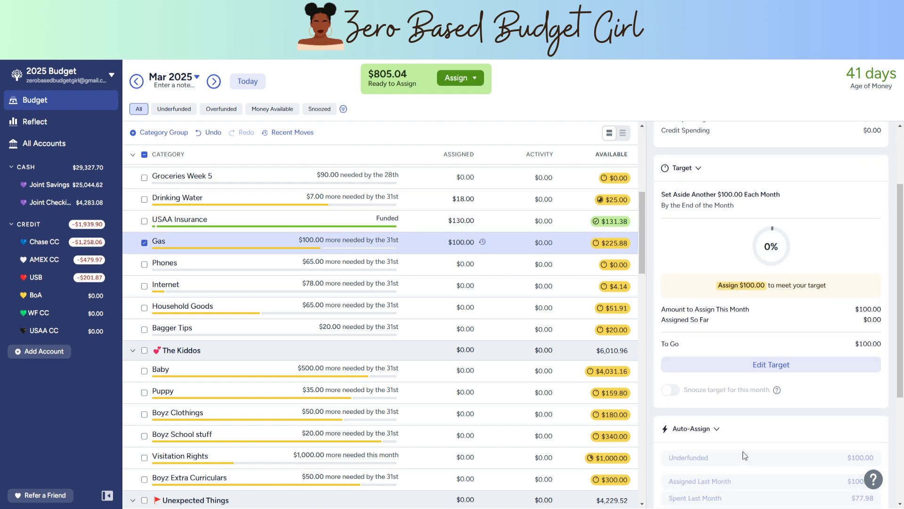
pyautogui.click(471, 268)
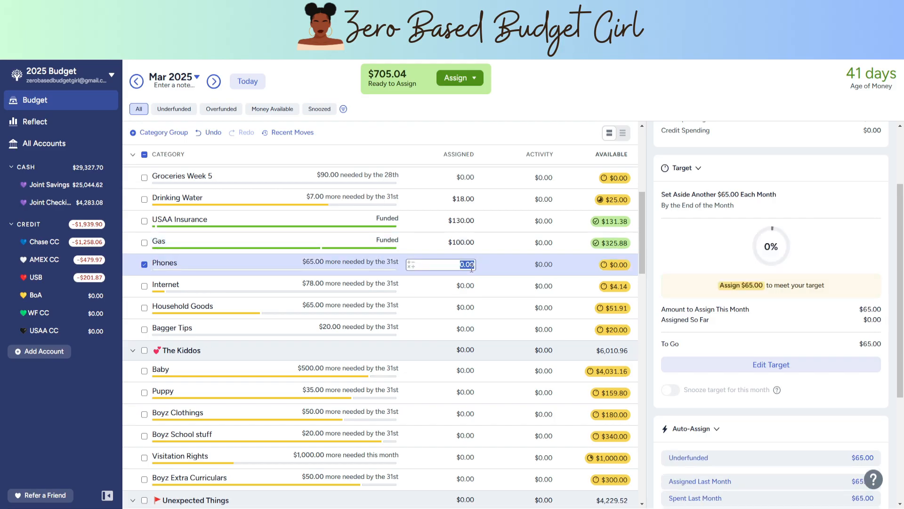
pyautogui.scroll(-1, 753, 431)
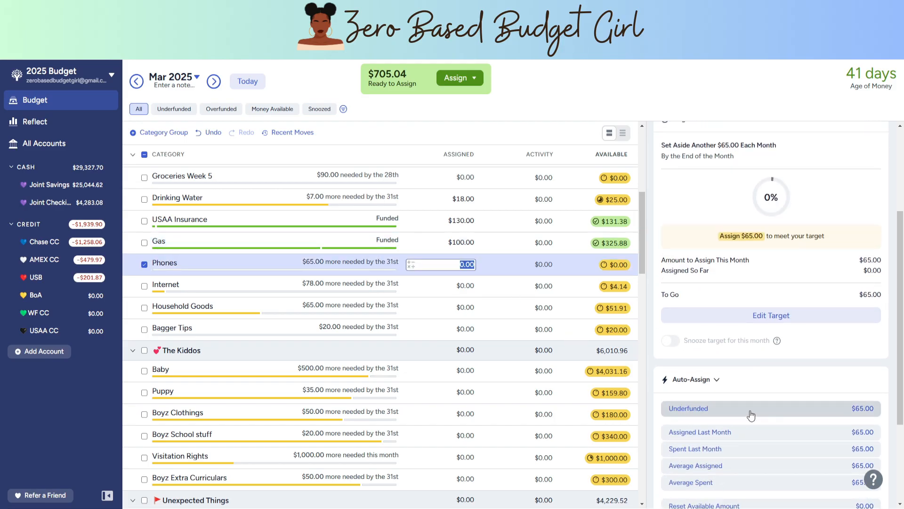
pyautogui.click(751, 414)
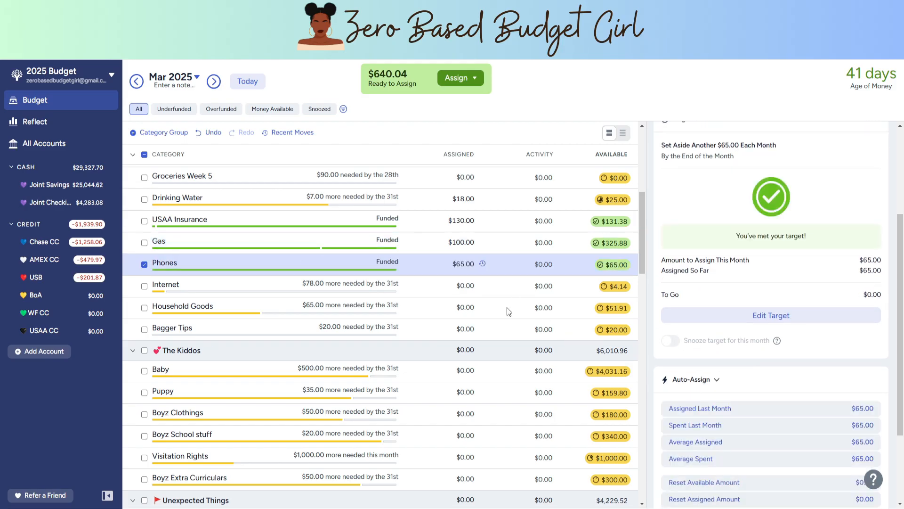
# Step: Assign 78-4.14 to Internet in the Household Things group for March
pyautogui.click(454, 292)
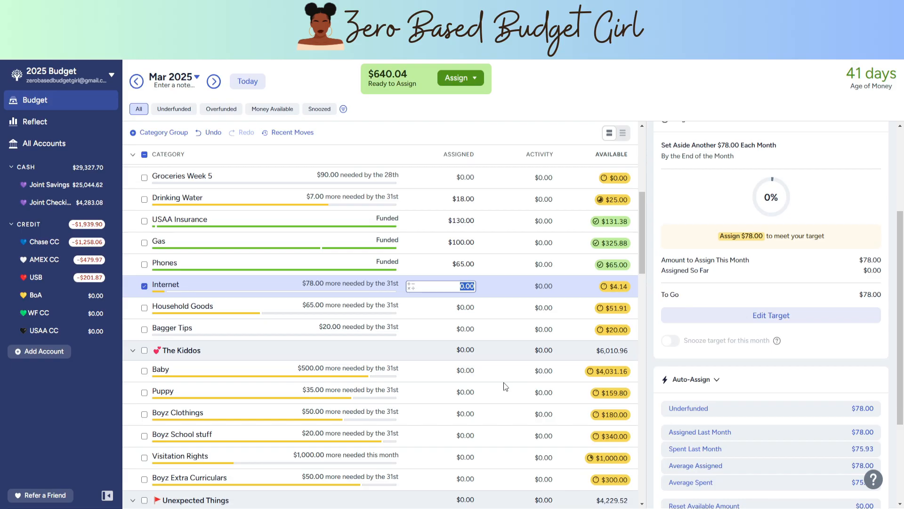
pyautogui.write('78-4.14')
pyautogui.press('Return')
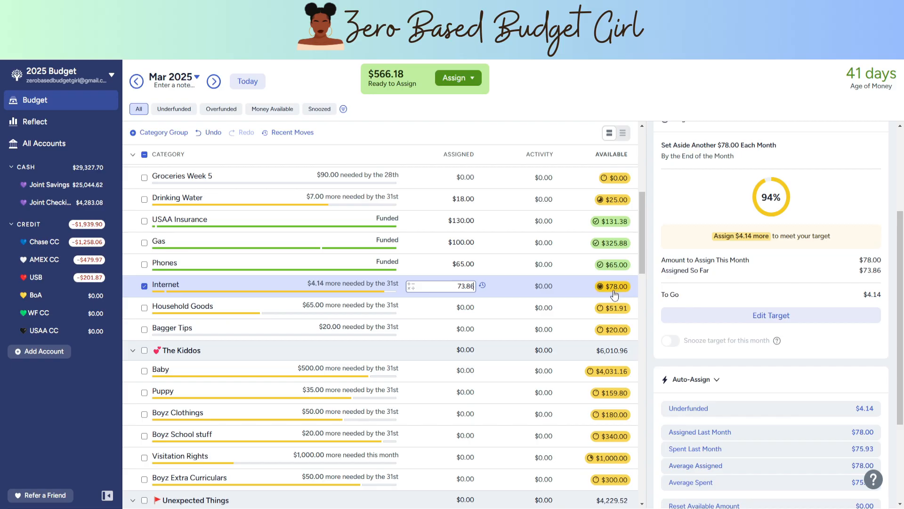
# Step: Auto-assign the underfunded $65 to Household Goods for March
pyautogui.scroll(-2, 585, 217)
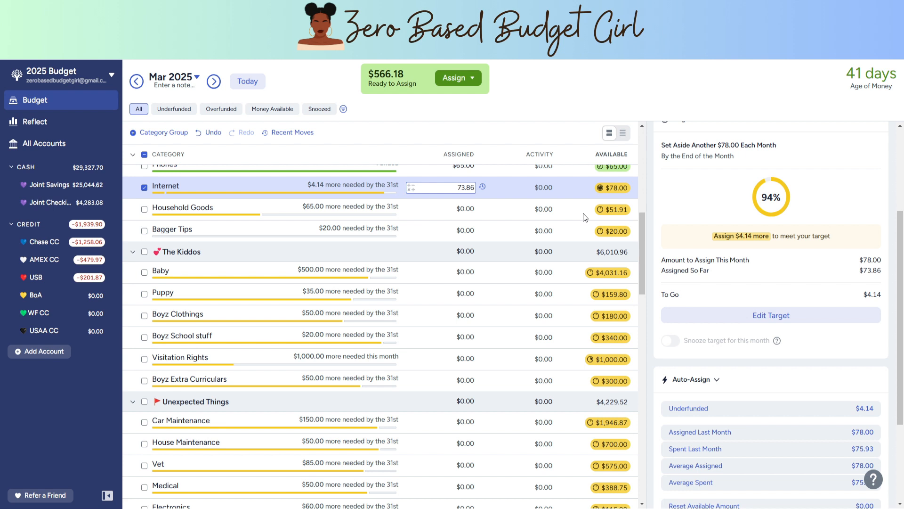
pyautogui.click(441, 218)
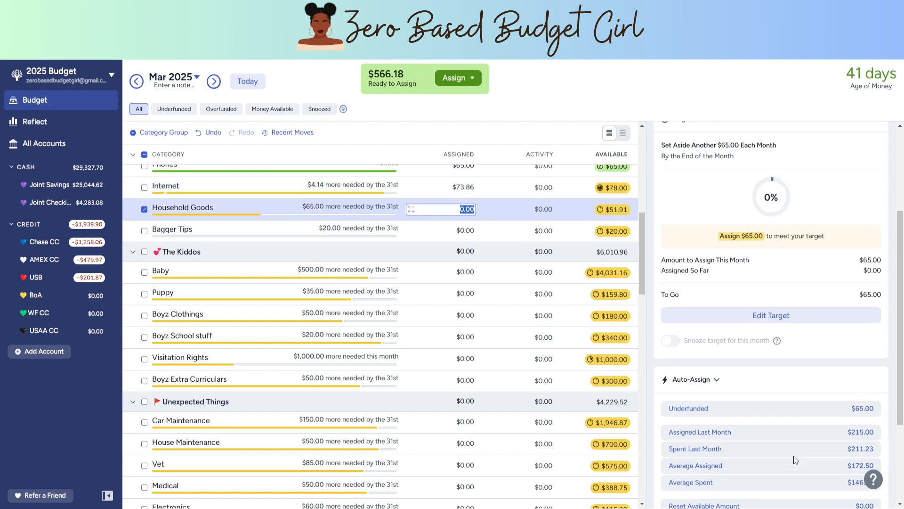
pyautogui.click(766, 413)
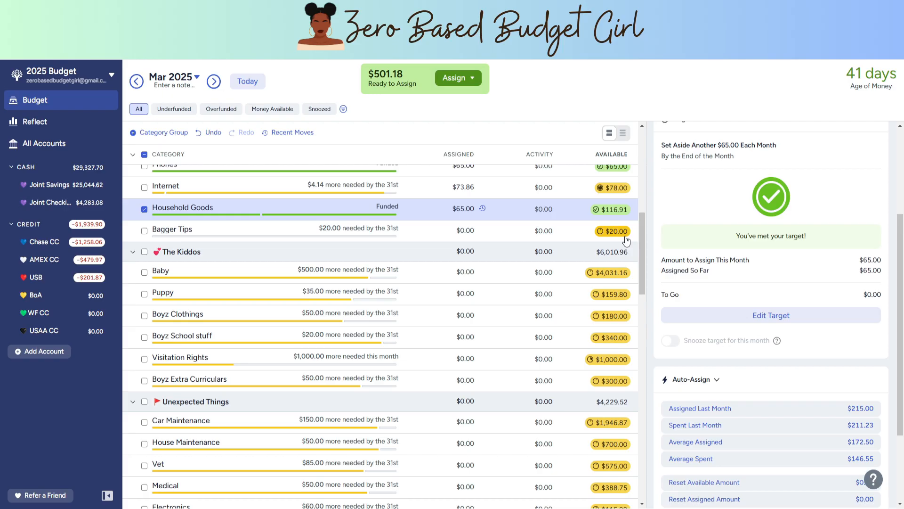
# Step: Select Boyz Clothings and Boyz School stuff in The Kiddos group and auto-assign their underfunded $70 for March
pyautogui.scroll(-1, 626, 241)
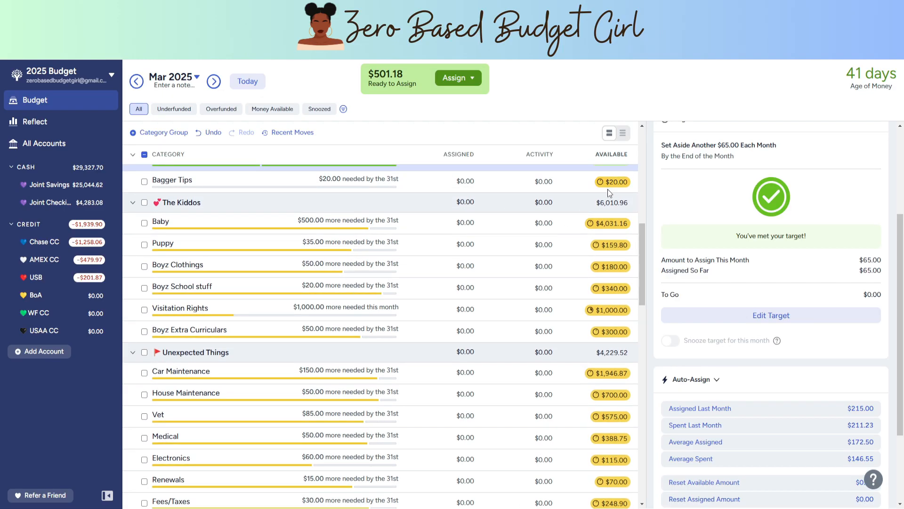
pyautogui.scroll(-1, 565, 203)
pyautogui.scroll(1, 524, 216)
pyautogui.click(145, 267)
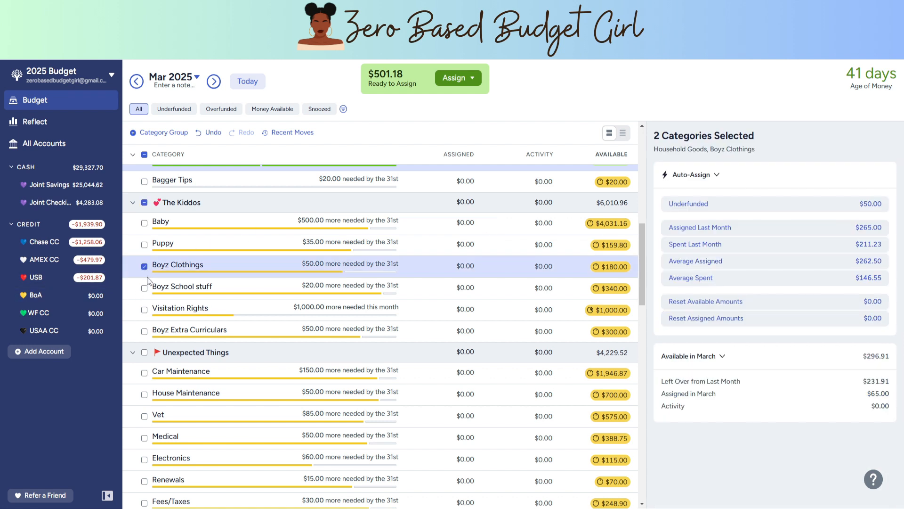
pyautogui.click(144, 289)
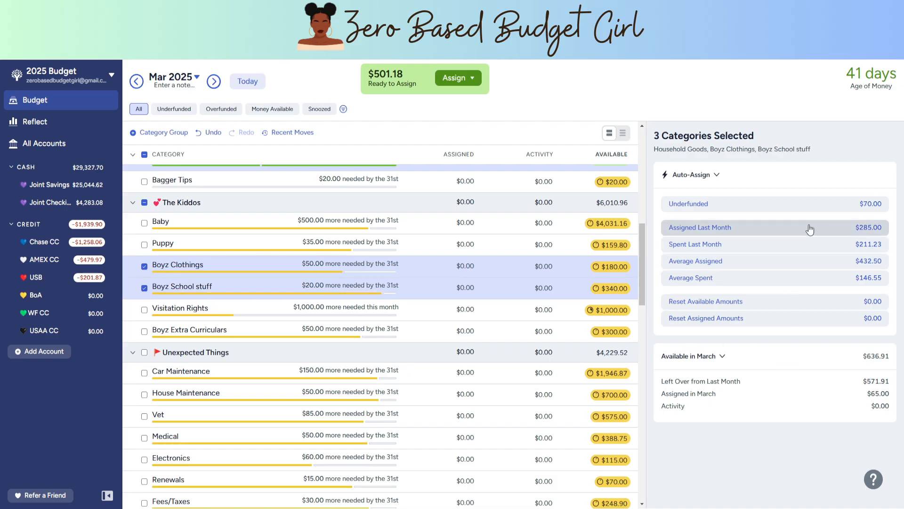
pyautogui.click(812, 210)
# Step: Collapse The Kiddos and Household Things category groups
pyautogui.scroll(-1, 484, 275)
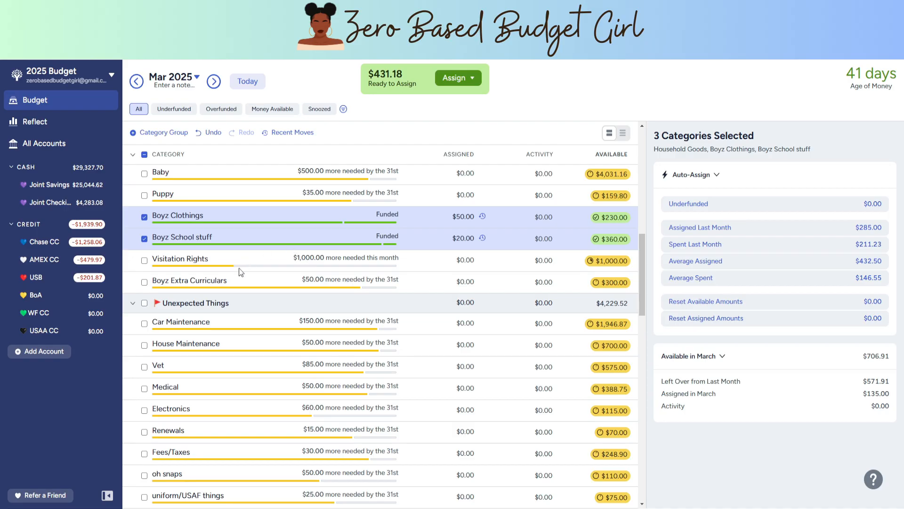
pyautogui.scroll(-1, 267, 271)
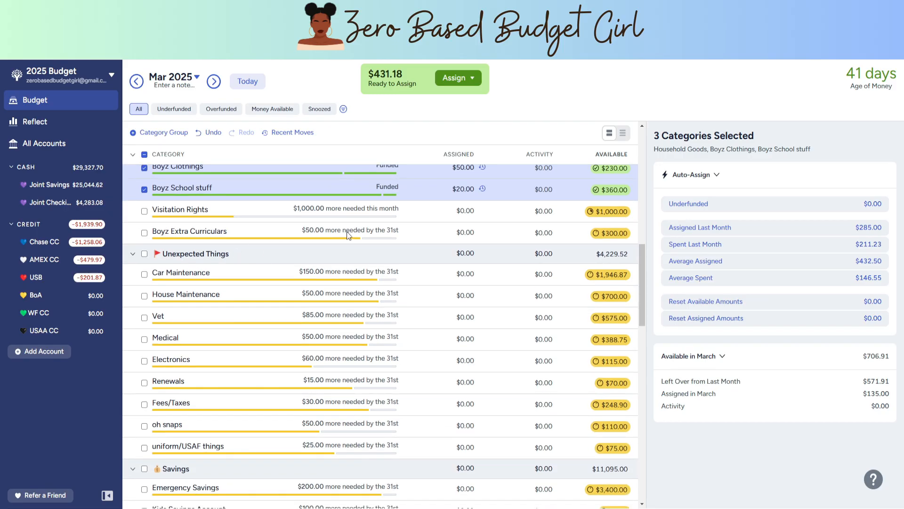
pyautogui.scroll(3, 326, 182)
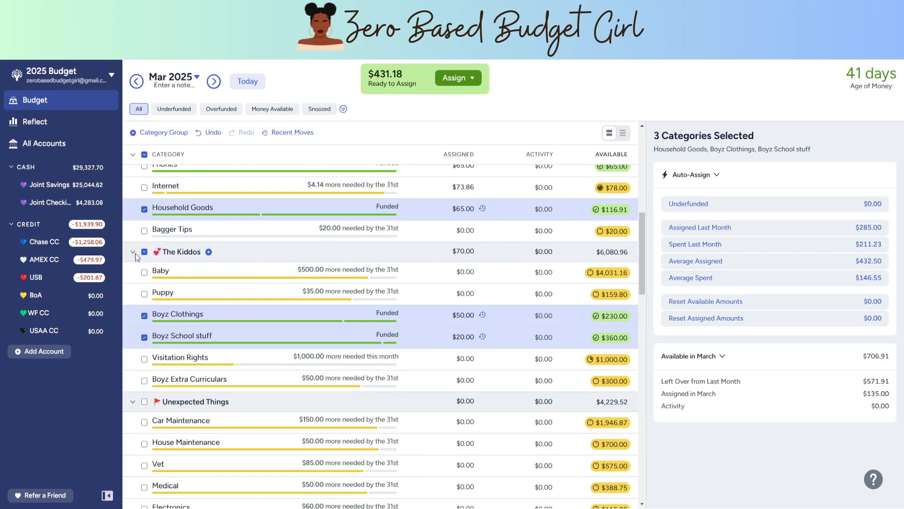
pyautogui.click(134, 254)
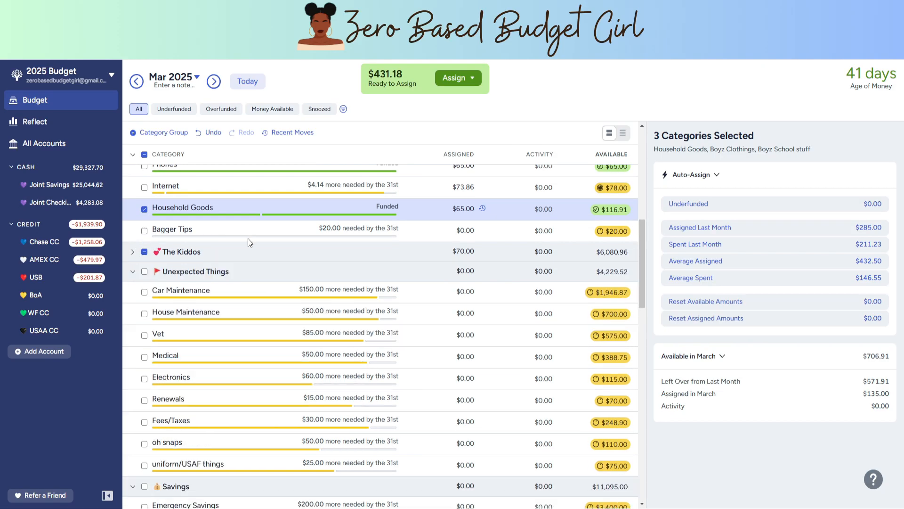
pyautogui.scroll(6, 154, 253)
pyautogui.click(133, 244)
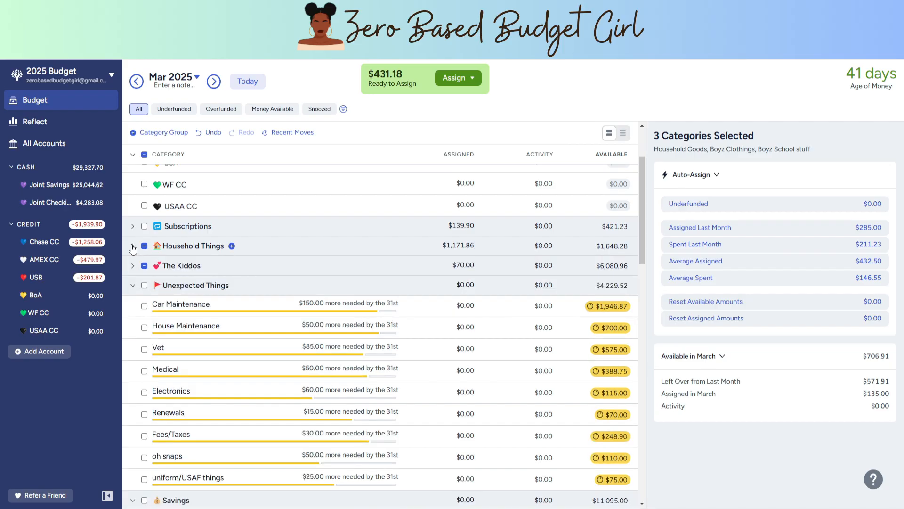
# Step: Auto-assign the underfunded $30 to Fees/Taxes in the Unexpected Things group for March
pyautogui.scroll(-1, 133, 245)
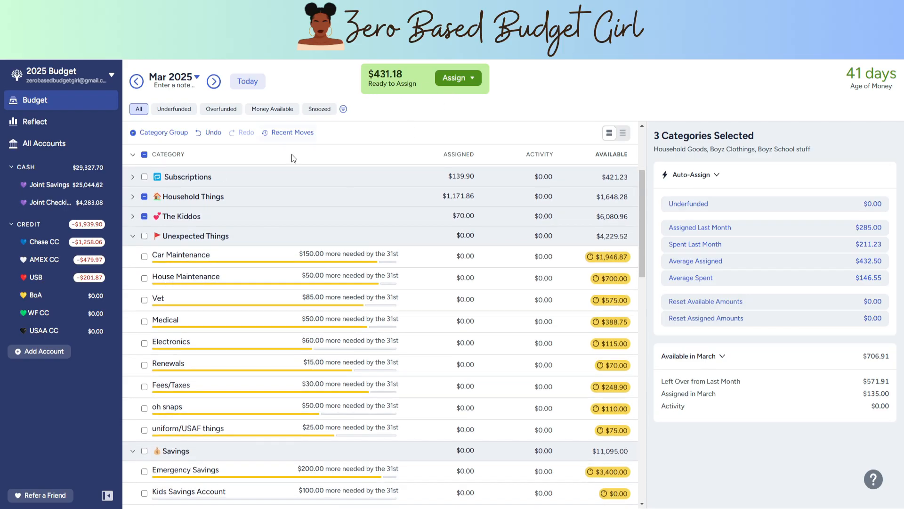
pyautogui.scroll(-1, 247, 199)
pyautogui.scroll(1, 226, 199)
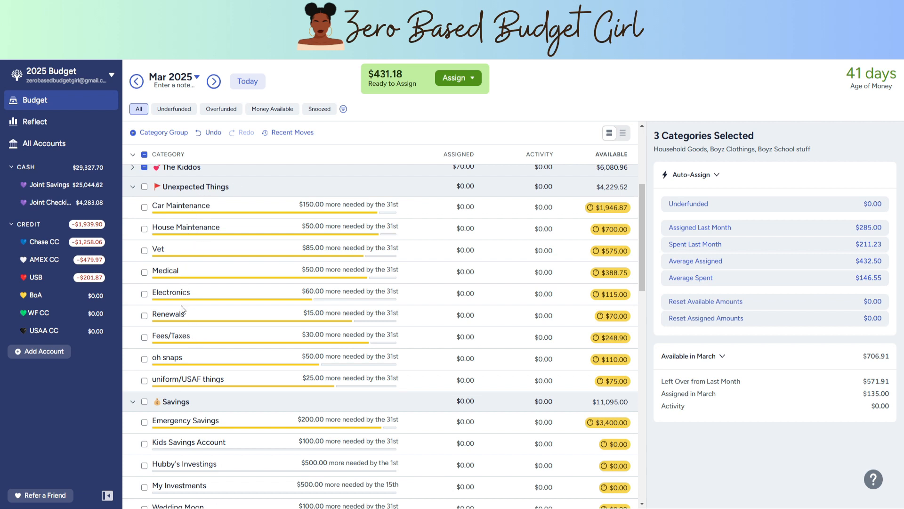
pyautogui.click(228, 338)
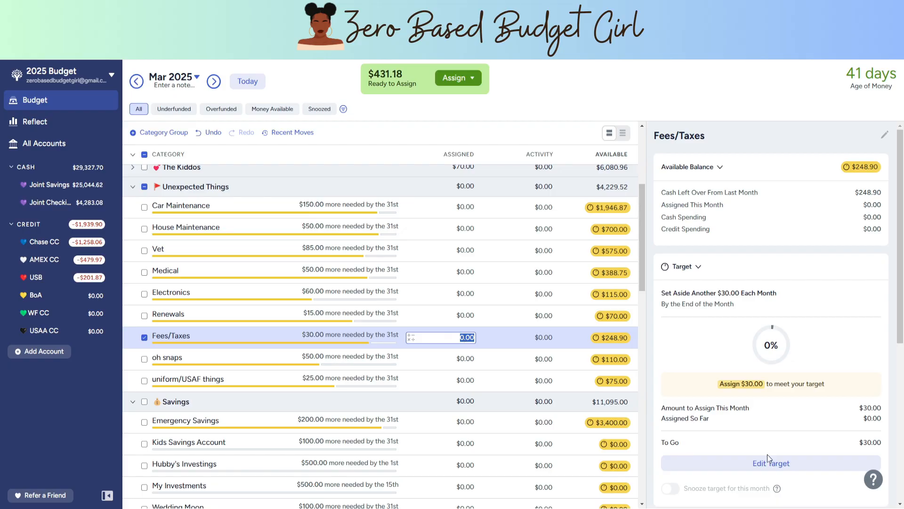
pyautogui.scroll(-3, 761, 445)
pyautogui.click(712, 458)
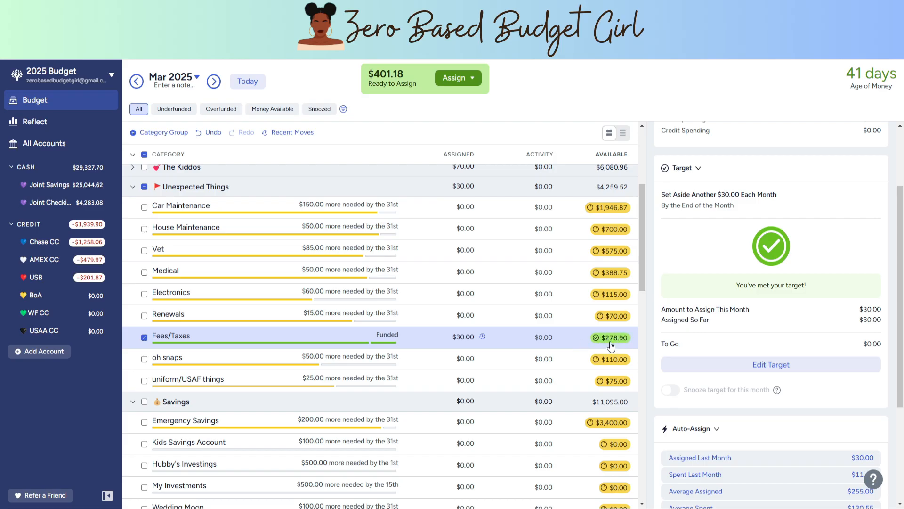
# Step: Auto-assign the underfunded amounts to oh snaps ($50) and uniform/USAF things ($25) for March
pyautogui.scroll(-1, 612, 346)
pyautogui.click(467, 311)
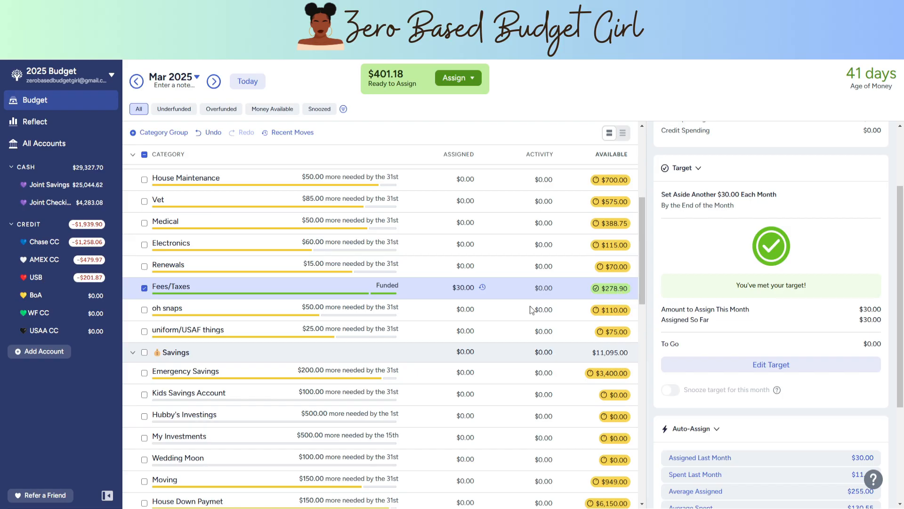
pyautogui.click(466, 311)
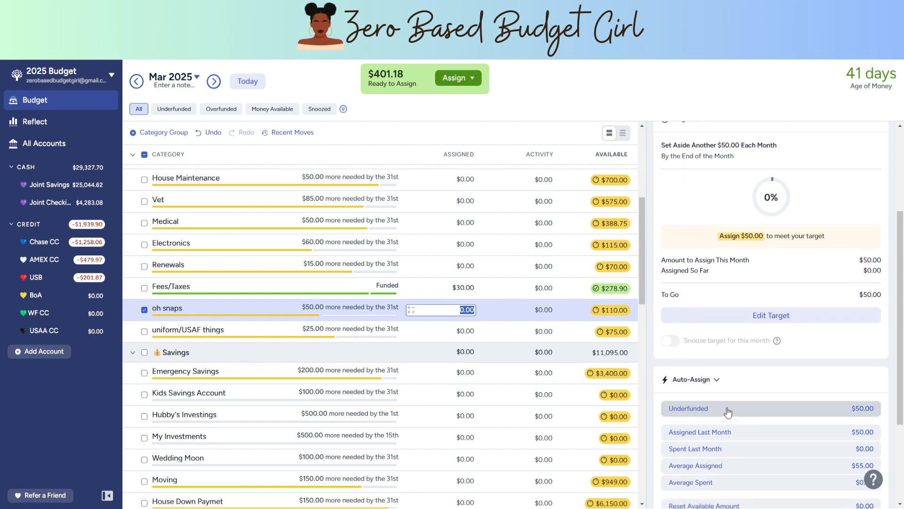
pyautogui.click(717, 410)
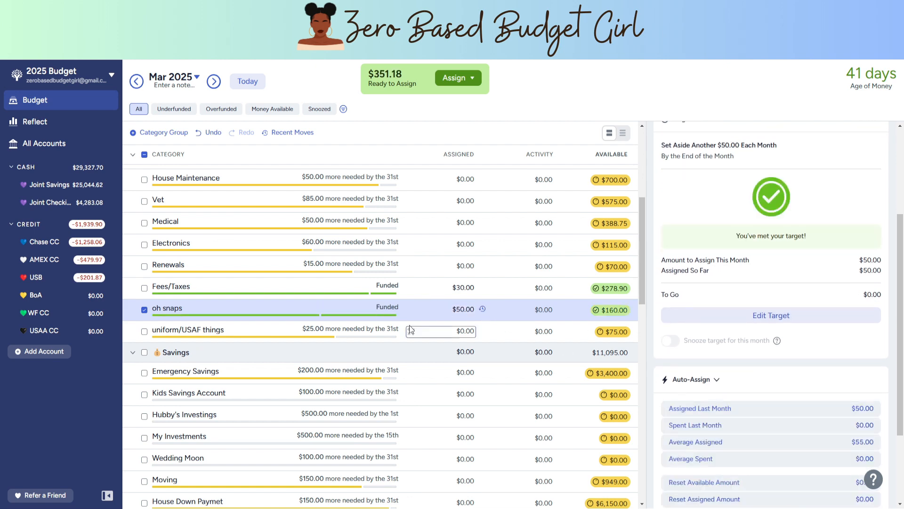
pyautogui.scroll(-1, 462, 280)
pyautogui.click(462, 281)
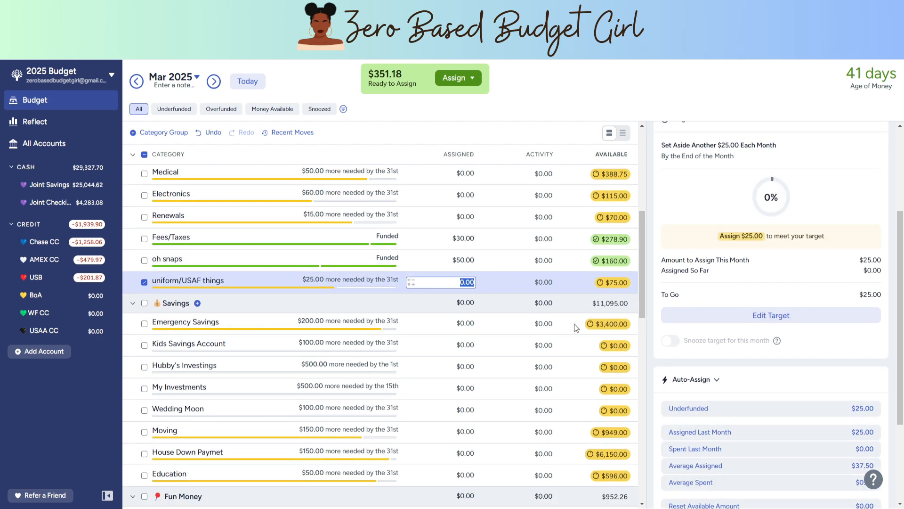
pyautogui.click(721, 414)
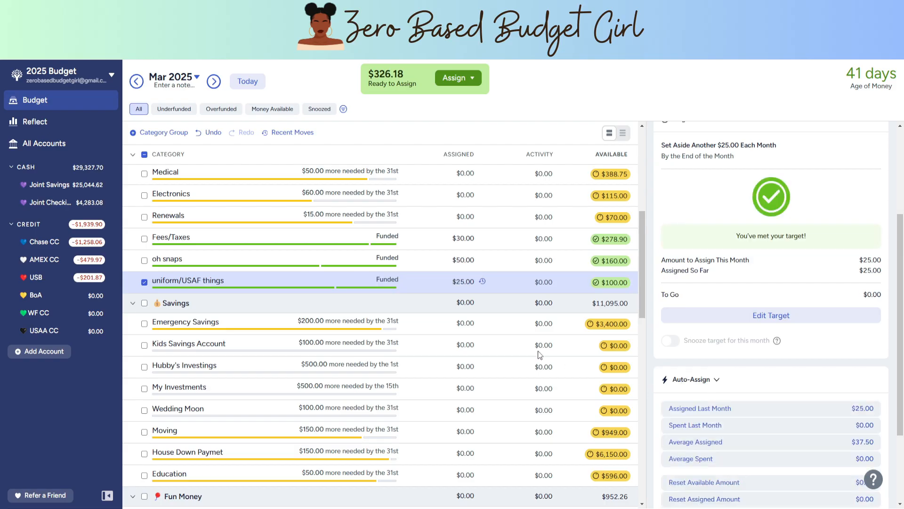
# Step: Collapse and re-expand all category groups, leaving The Kiddos, Unexpected Things and Household Things collapsed
pyautogui.click(133, 155)
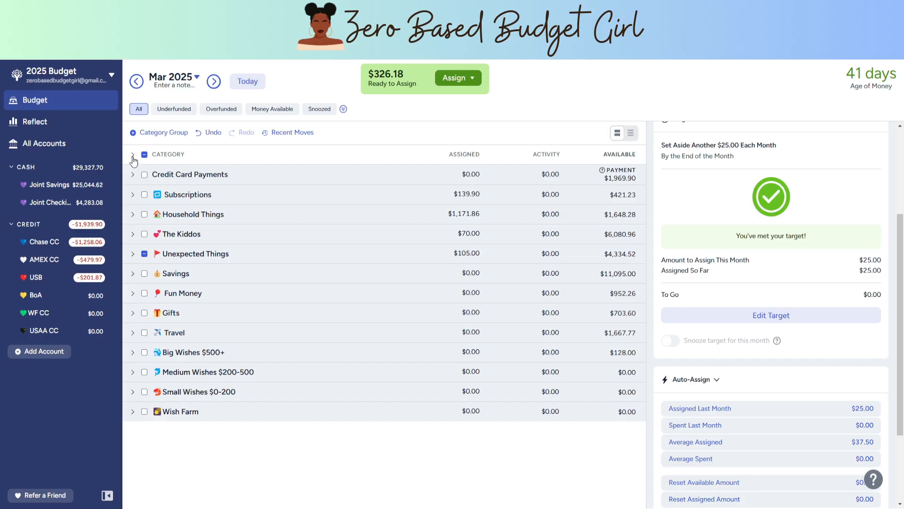
pyautogui.click(132, 156)
pyautogui.scroll(-12, 137, 325)
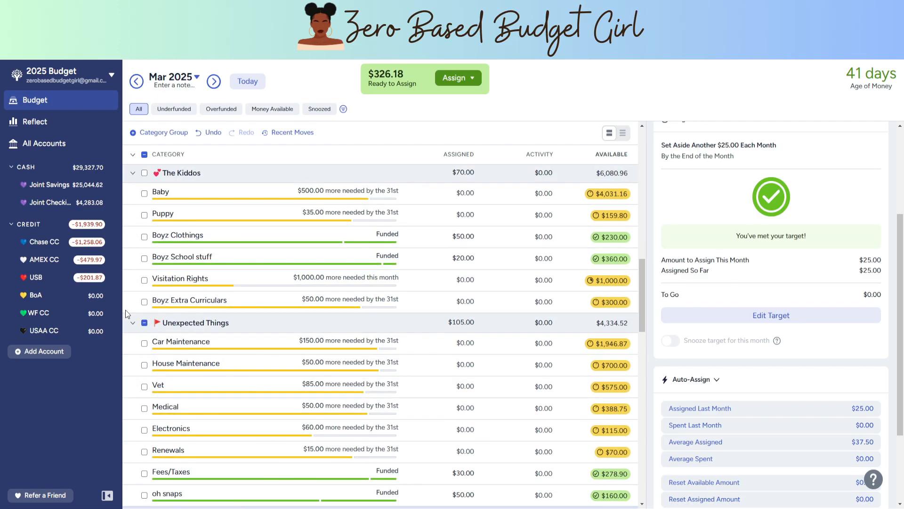
pyautogui.click(132, 173)
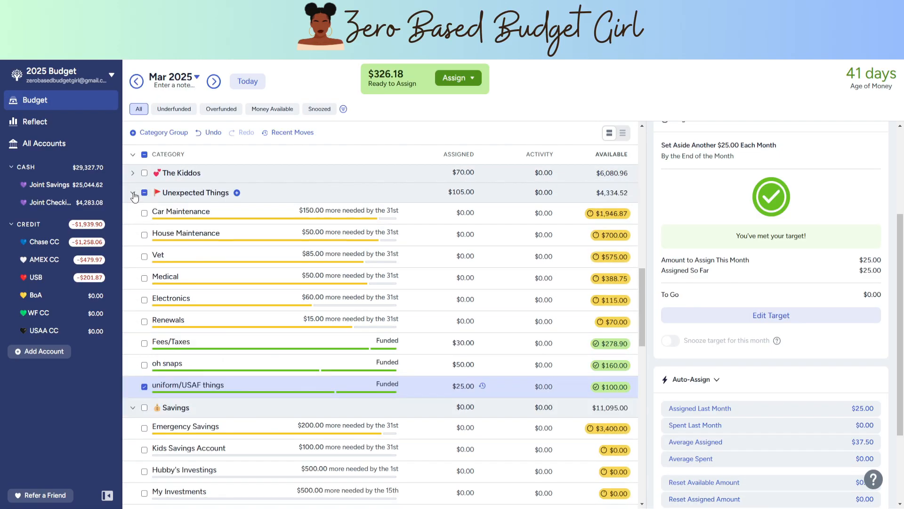
pyautogui.click(133, 193)
pyautogui.scroll(8, 135, 202)
pyautogui.click(133, 216)
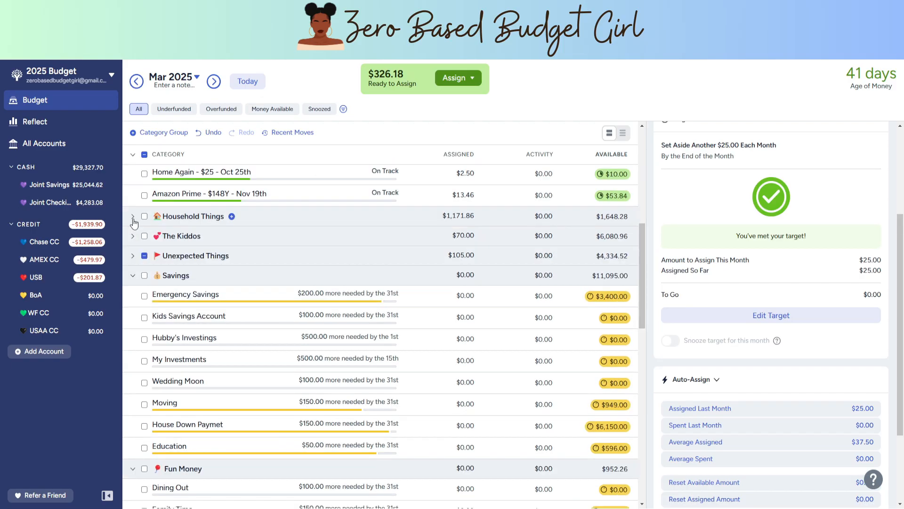
# Step: Collapse the Subscriptions category group
pyautogui.scroll(2, 133, 235)
pyautogui.scroll(4, 133, 254)
pyautogui.click(133, 283)
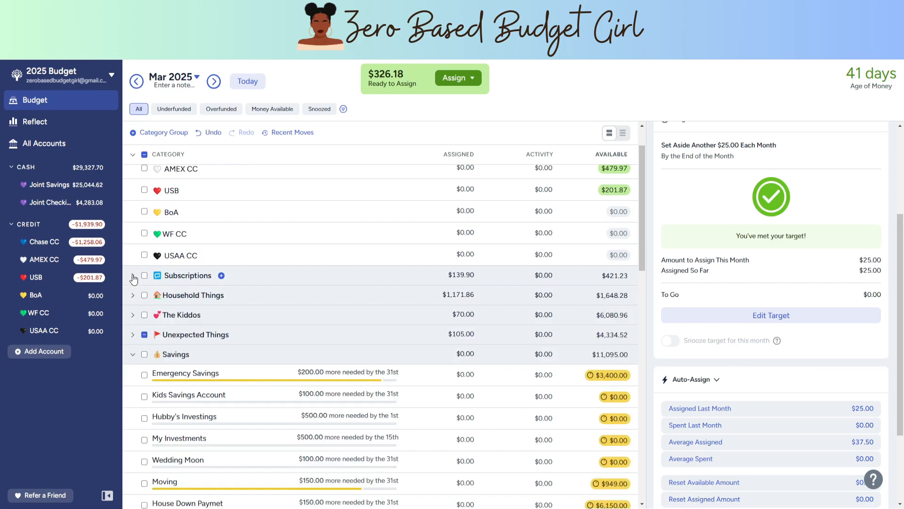
# Step: Auto-assign the underfunded $100 to Kids Savings Account for March and collapse the Savings group
pyautogui.scroll(-4, 197, 283)
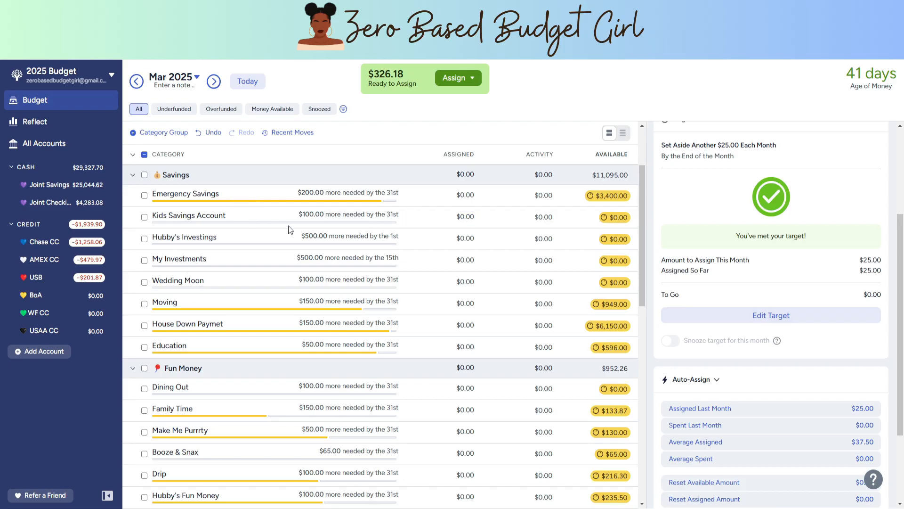
pyautogui.click(144, 217)
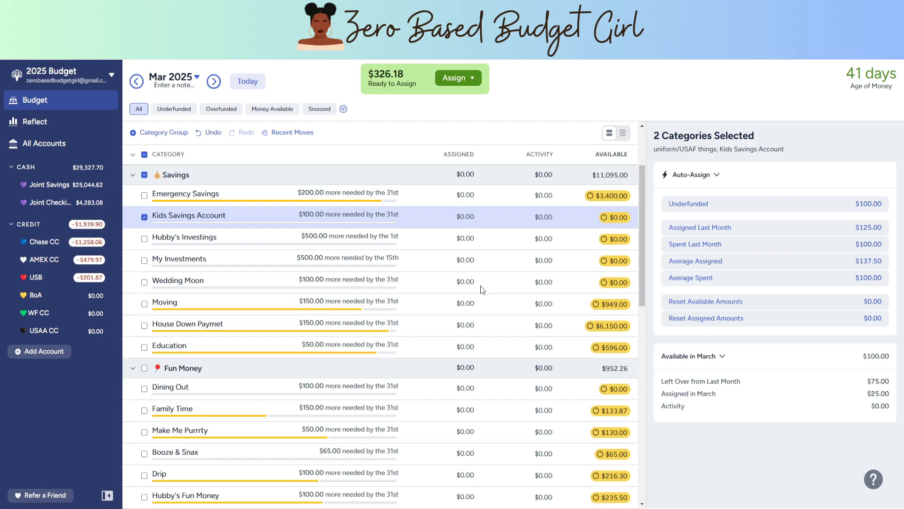
pyautogui.click(751, 208)
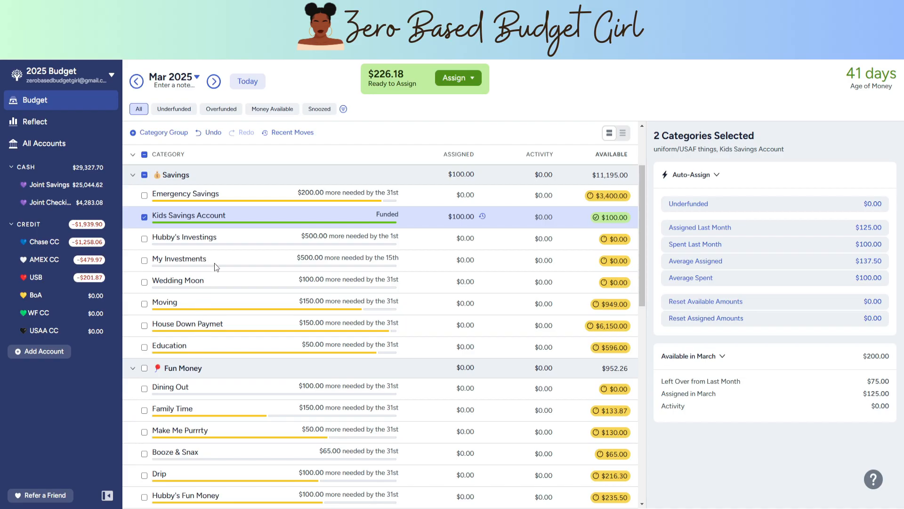
pyautogui.click(132, 177)
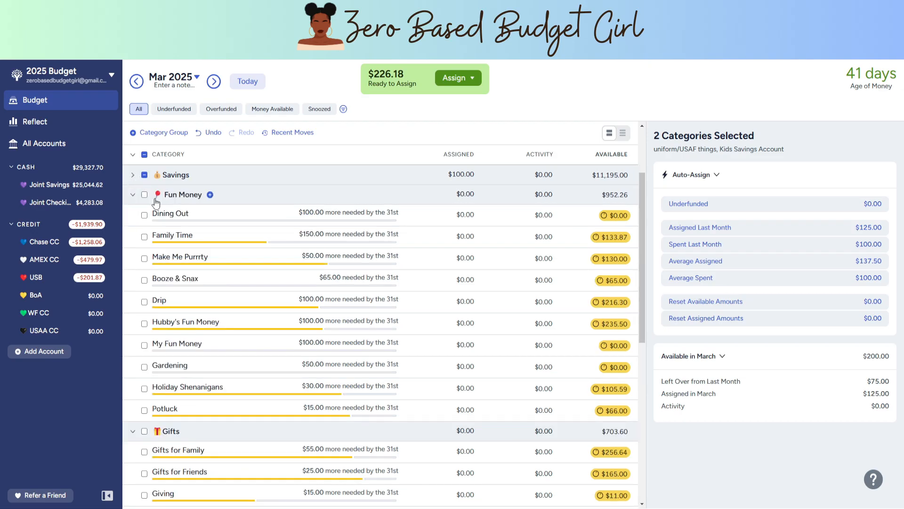
# Step: Assign $100 to Dining Out in the Fun Money group for March
pyautogui.scroll(-3, 197, 278)
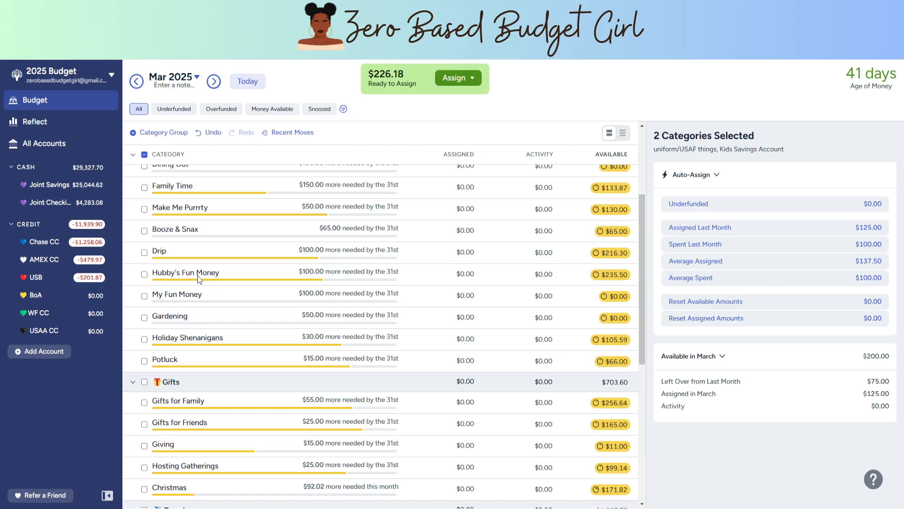
pyautogui.scroll(1, 225, 216)
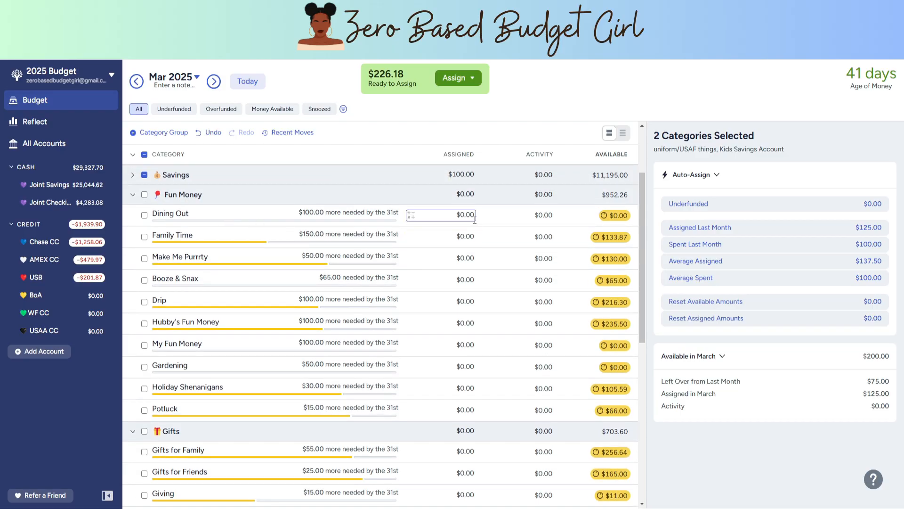
pyautogui.click(459, 214)
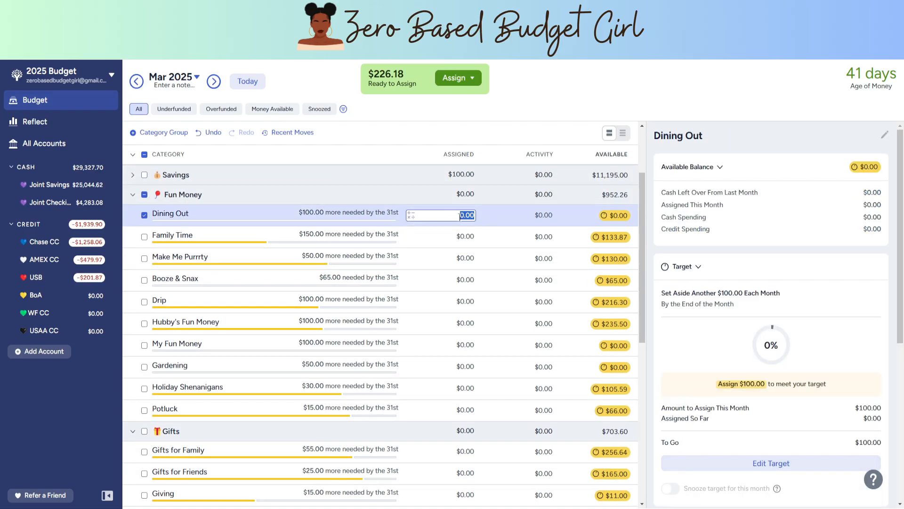
pyautogui.write('100')
pyautogui.press('Return')
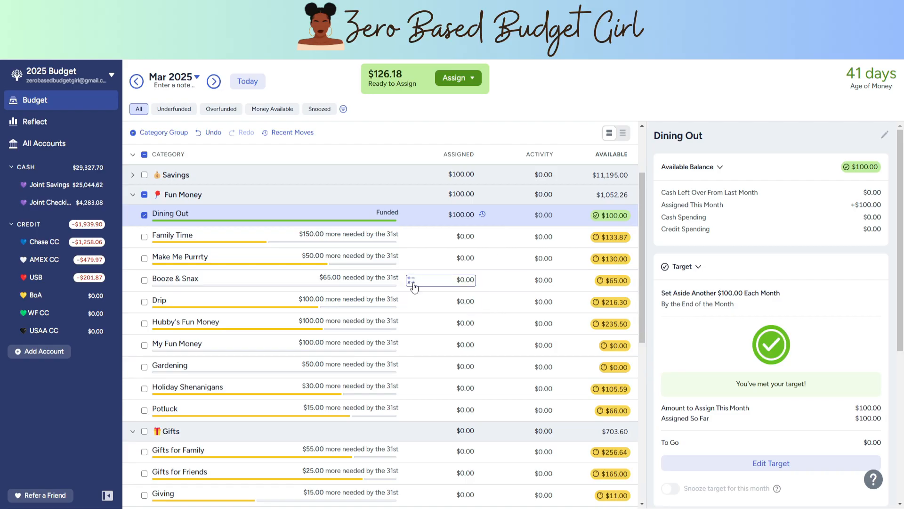
# Step: Assign $100 to the My Fun Money category for March
pyautogui.scroll(-1, 414, 285)
pyautogui.click(450, 296)
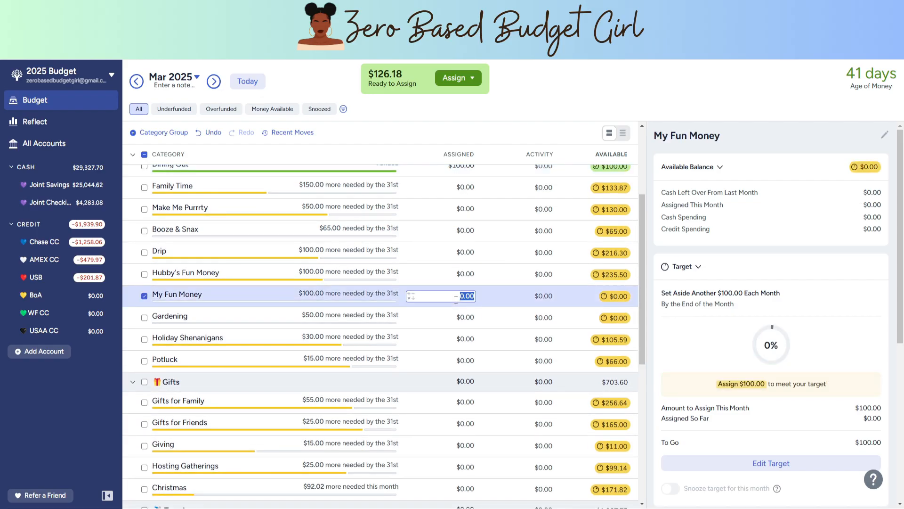
pyautogui.write('100')
pyautogui.press('Return')
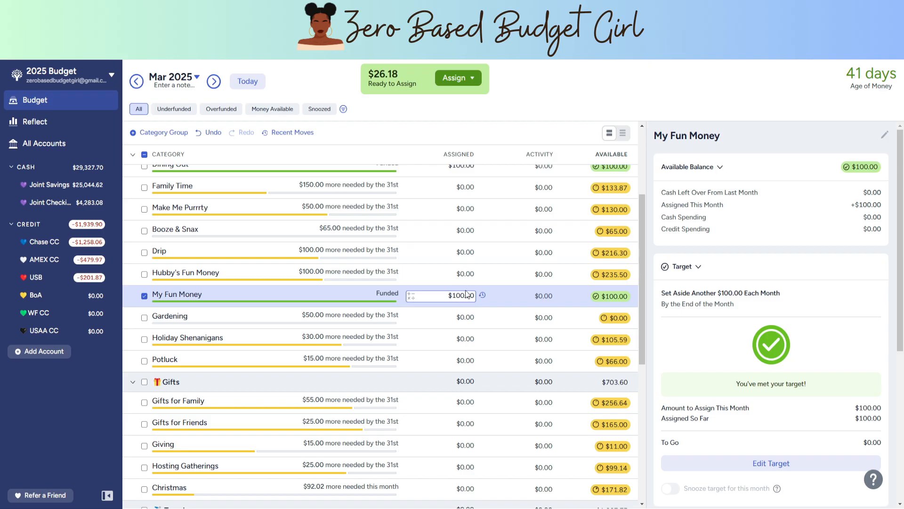
# Step: Collapse the Fun Money group and auto-assign the underfunded $15 to Giving in the Gifts group
pyautogui.scroll(1, 459, 296)
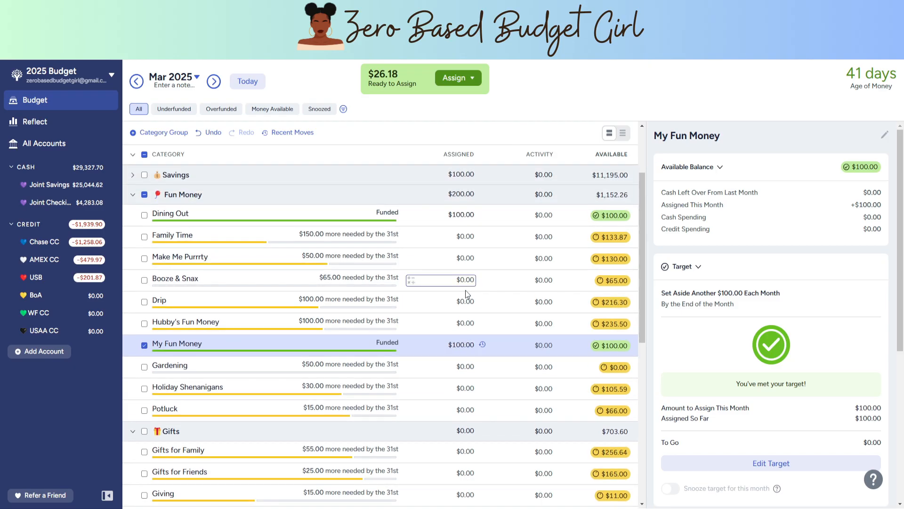
pyautogui.scroll(-1, 468, 294)
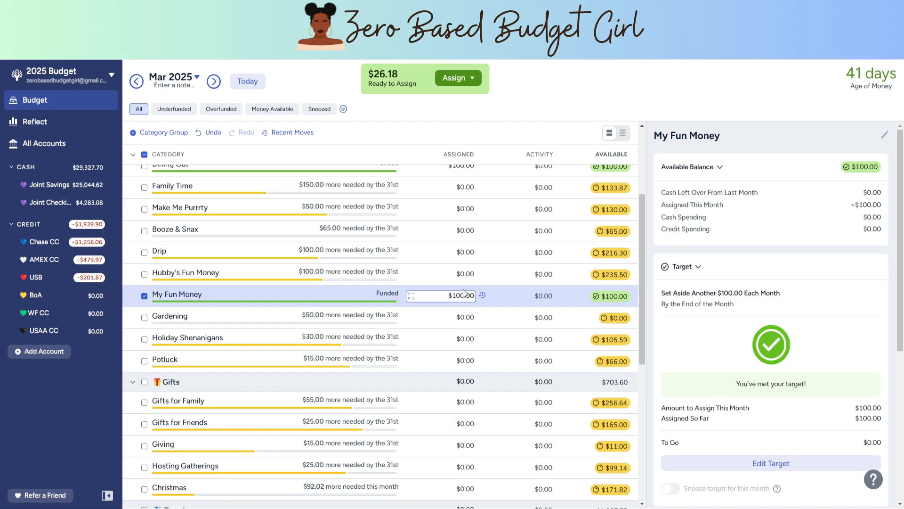
pyautogui.scroll(1, 466, 290)
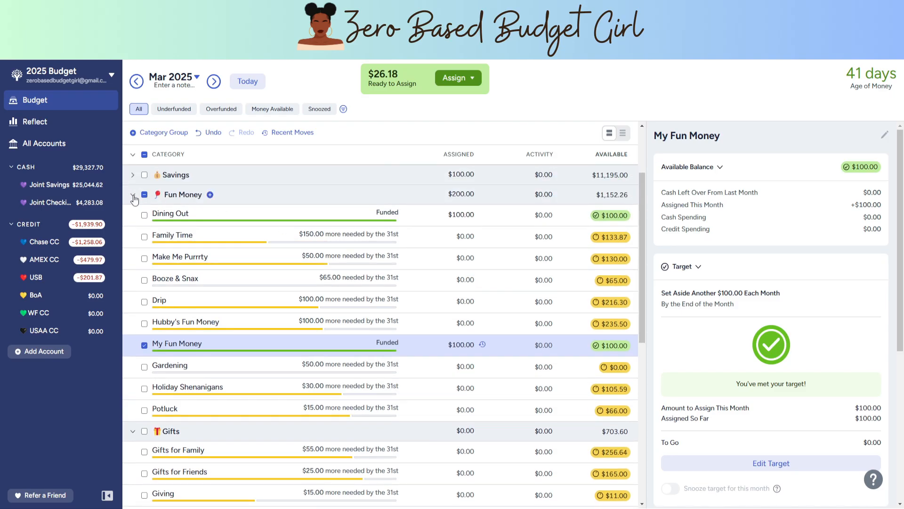
pyautogui.click(133, 195)
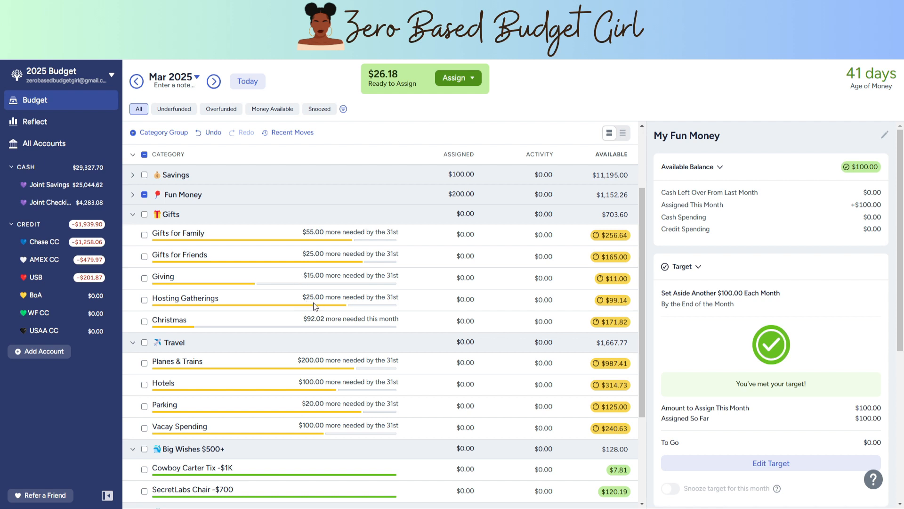
pyautogui.click(145, 278)
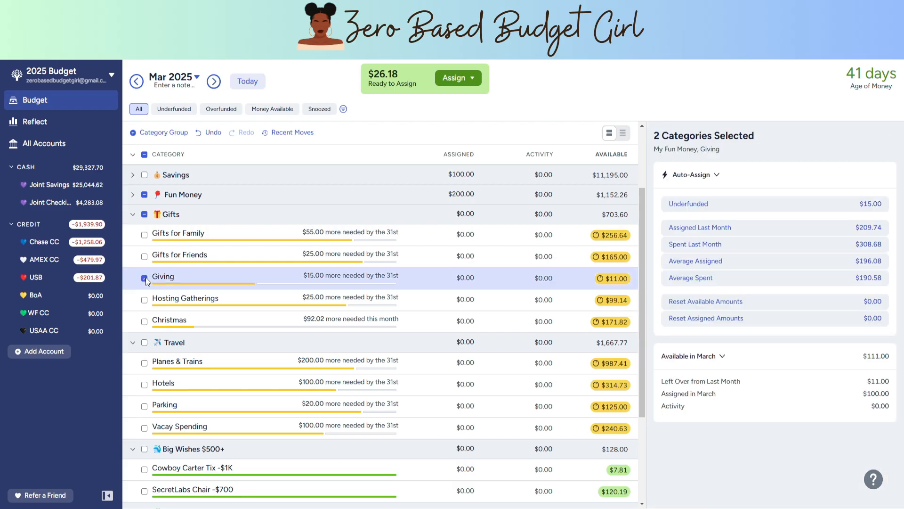
pyautogui.click(704, 203)
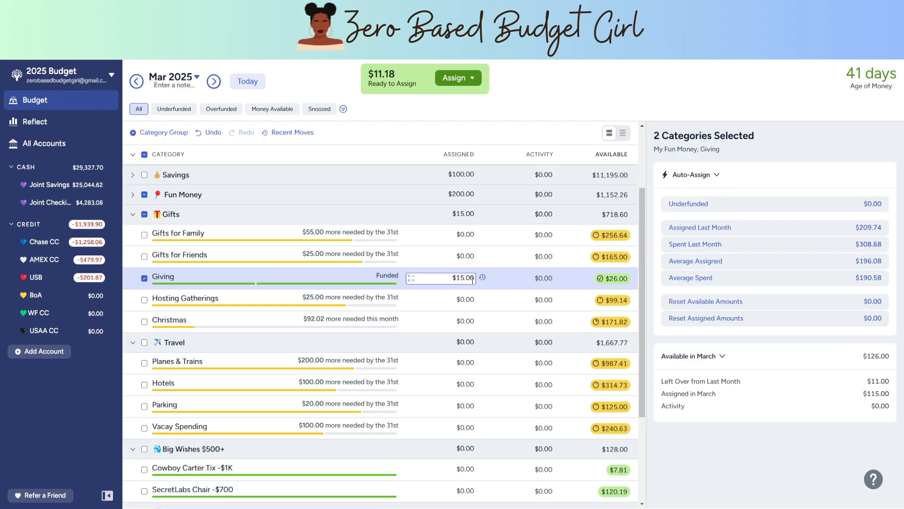
# Step: Add the remaining $11.18 to the March assigned amount of Cowboy Carter Tix under Big Wishes $500+
pyautogui.scroll(-1, 376, 294)
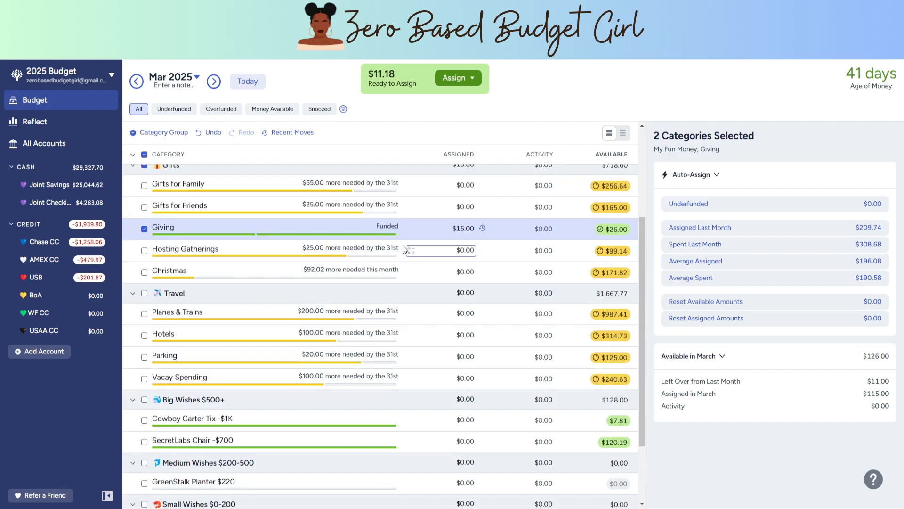
pyautogui.scroll(-1, 409, 403)
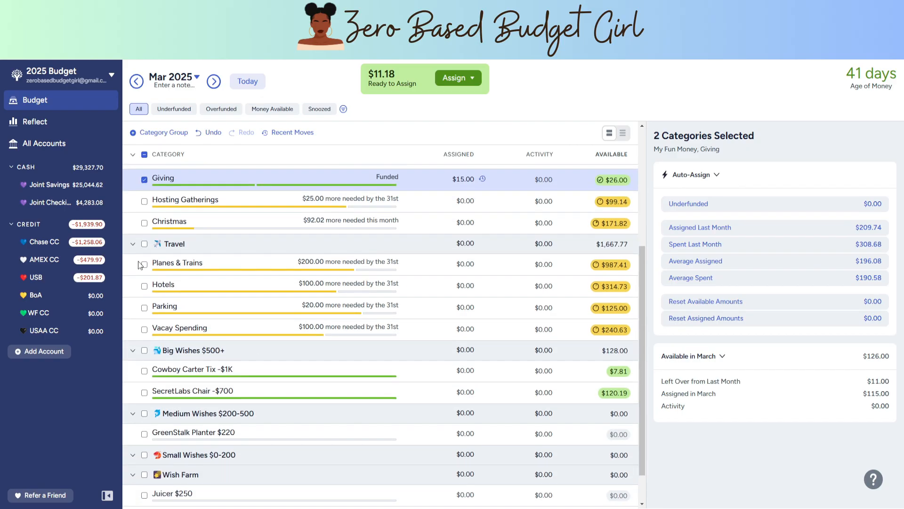
pyautogui.click(472, 372)
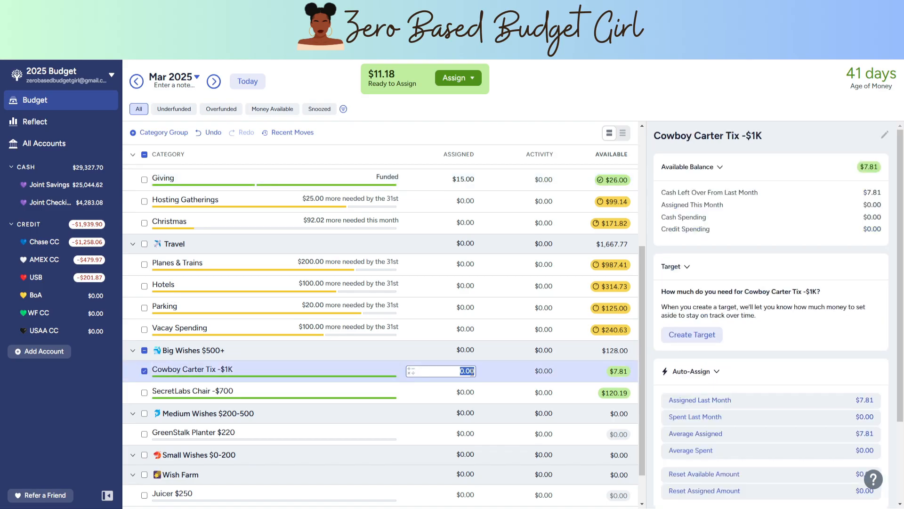
pyautogui.click(473, 372)
pyautogui.click(411, 373)
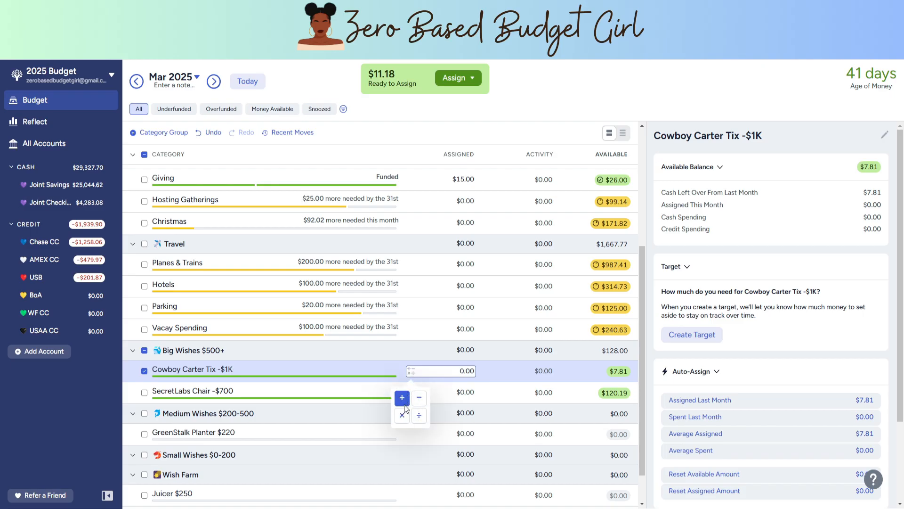
pyautogui.click(405, 410)
pyautogui.write('11')
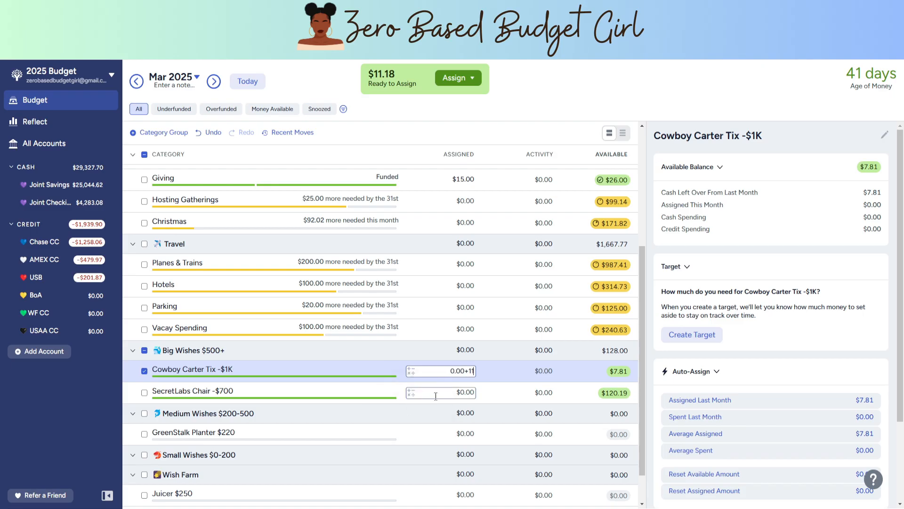
pyautogui.write('.18')
pyautogui.press('Return')
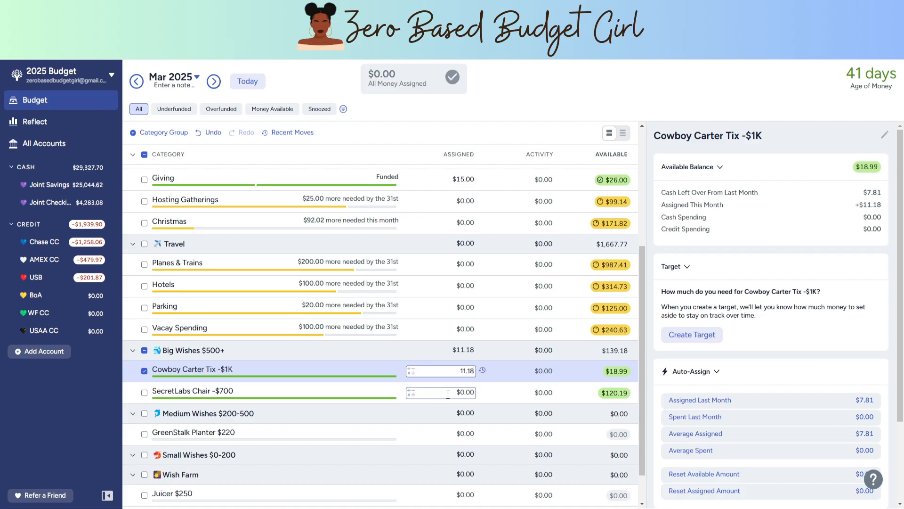
# Step: Collapse the Gifts and Travel category groups
pyautogui.scroll(-1, 504, 422)
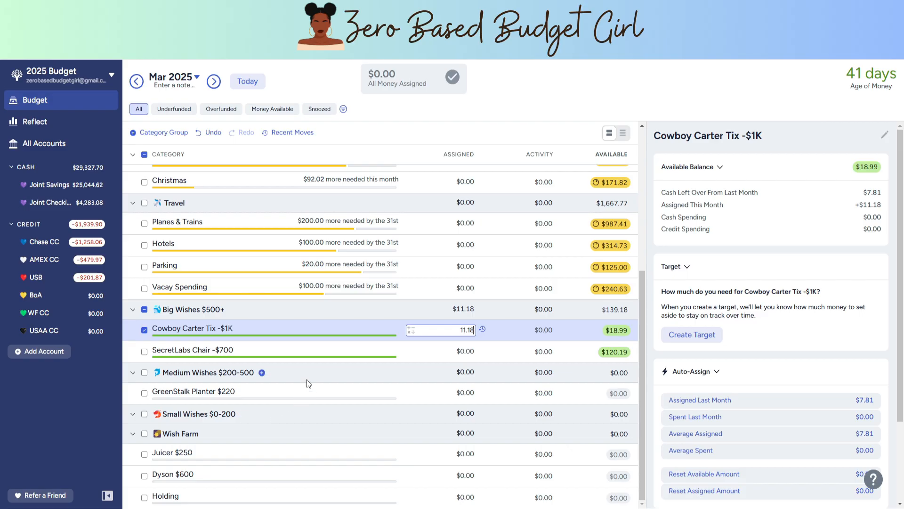
pyautogui.scroll(5, 307, 379)
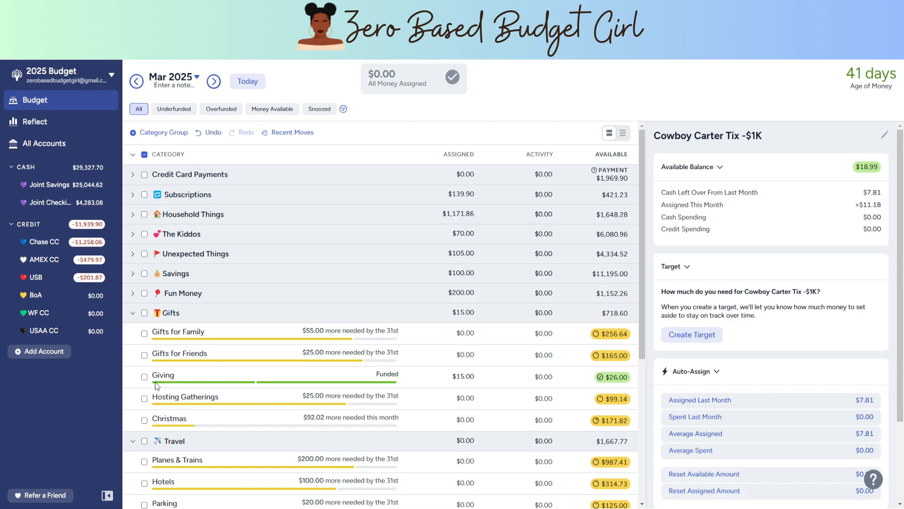
pyautogui.click(132, 313)
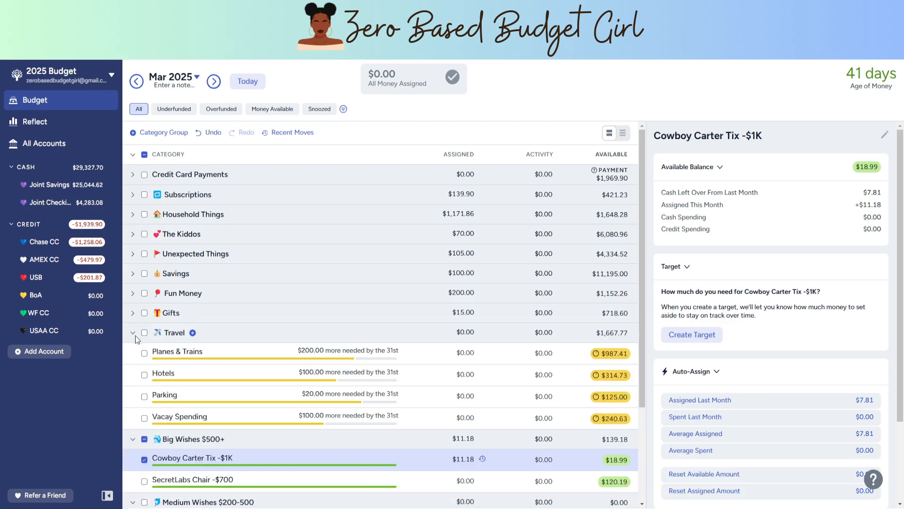
pyautogui.click(134, 333)
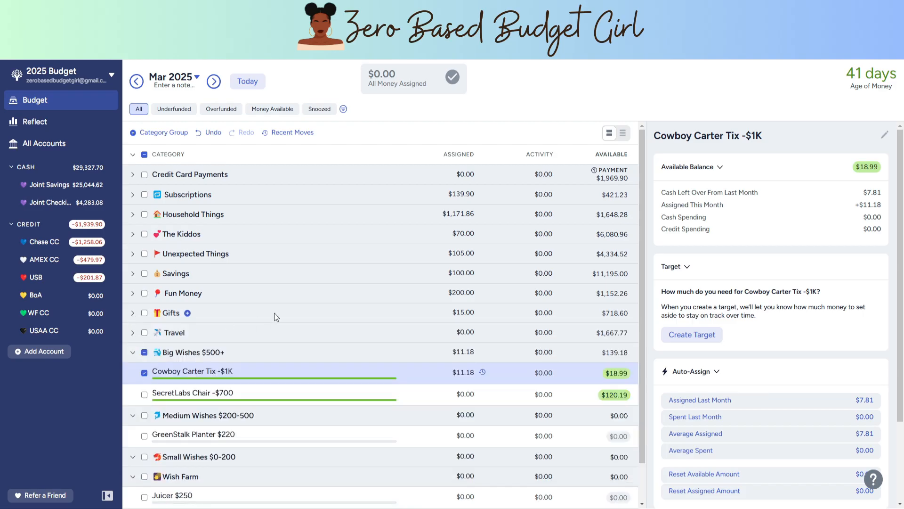